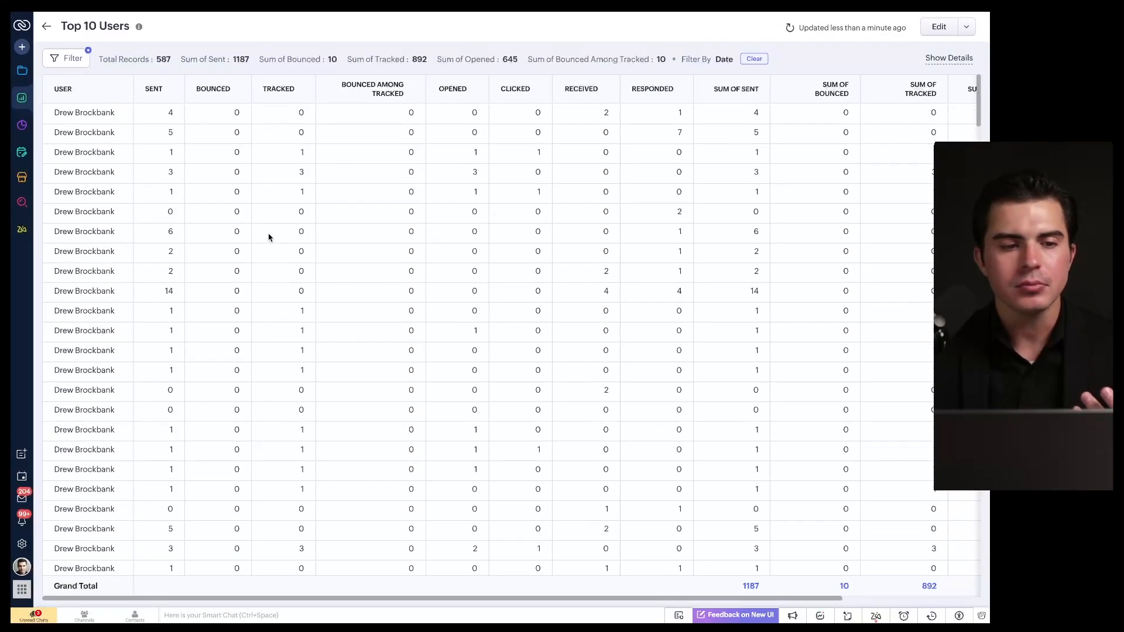
Step: Switch from the Top 10 Users report to the Org Overview dashboard
{"action": "left_click", "coordinate": [22, 124]}
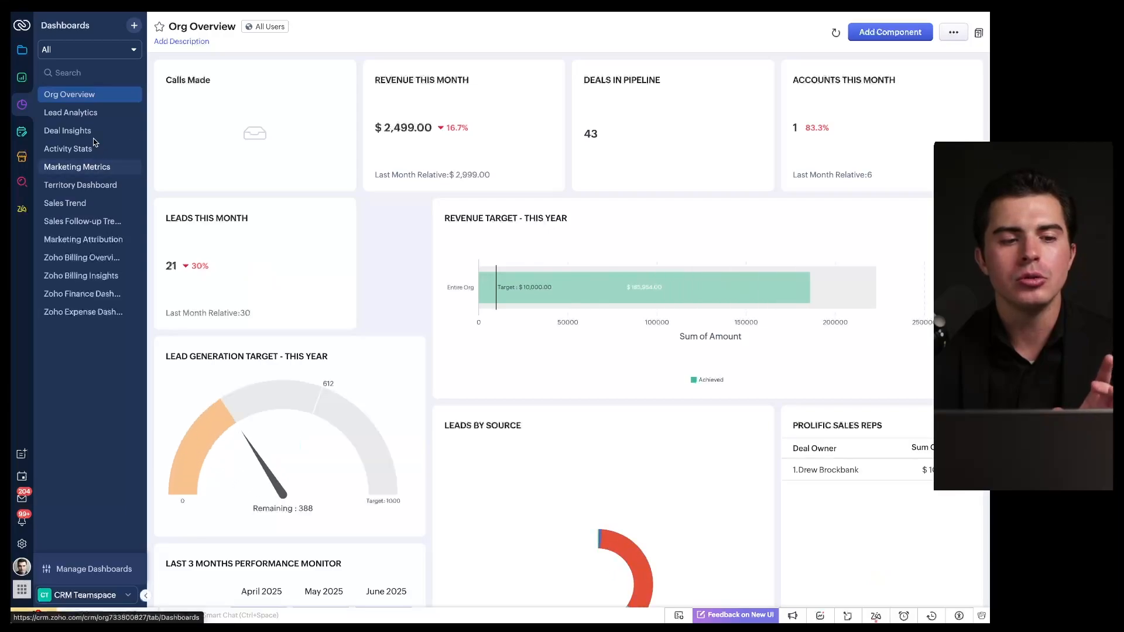
{"action": "scroll", "coordinate": [345, 314], "scroll_direction": "down", "scroll_amount": 10}
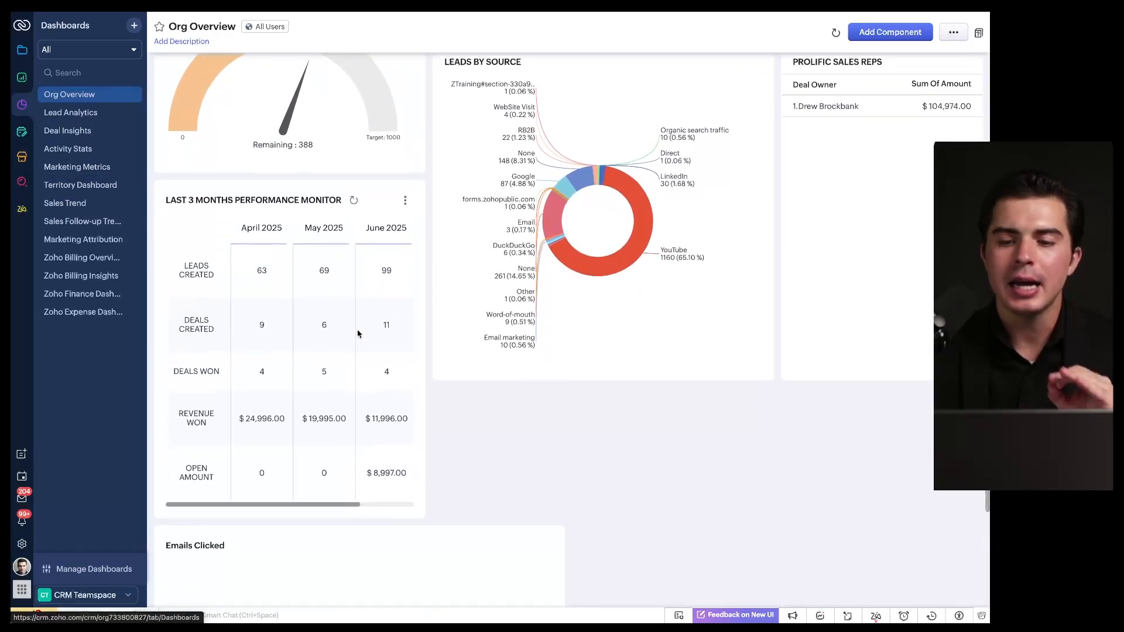
{"action": "scroll", "coordinate": [359, 334], "scroll_direction": "up", "scroll_amount": 3}
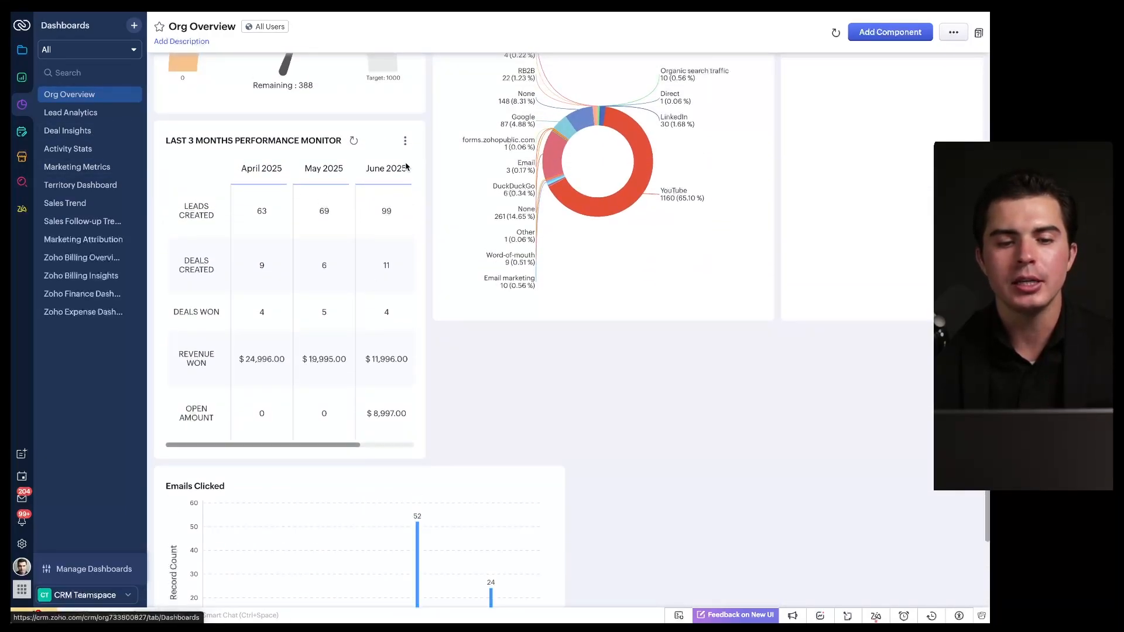
{"action": "scroll", "coordinate": [364, 264], "scroll_direction": "up", "scroll_amount": 5}
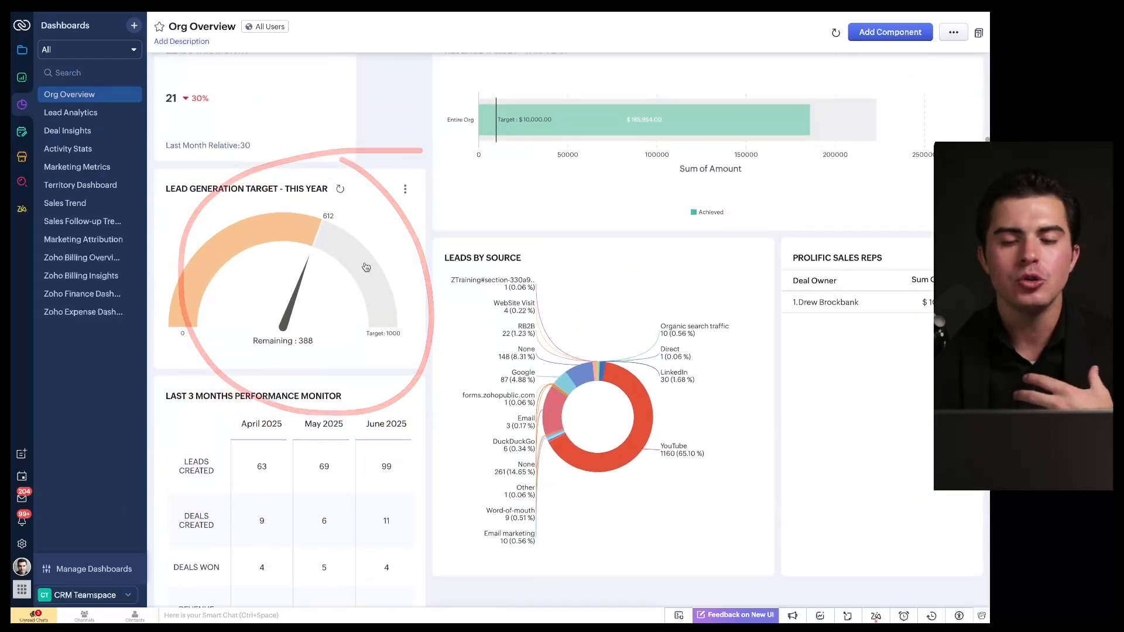
{"action": "scroll", "coordinate": [366, 267], "scroll_direction": "up", "scroll_amount": 3}
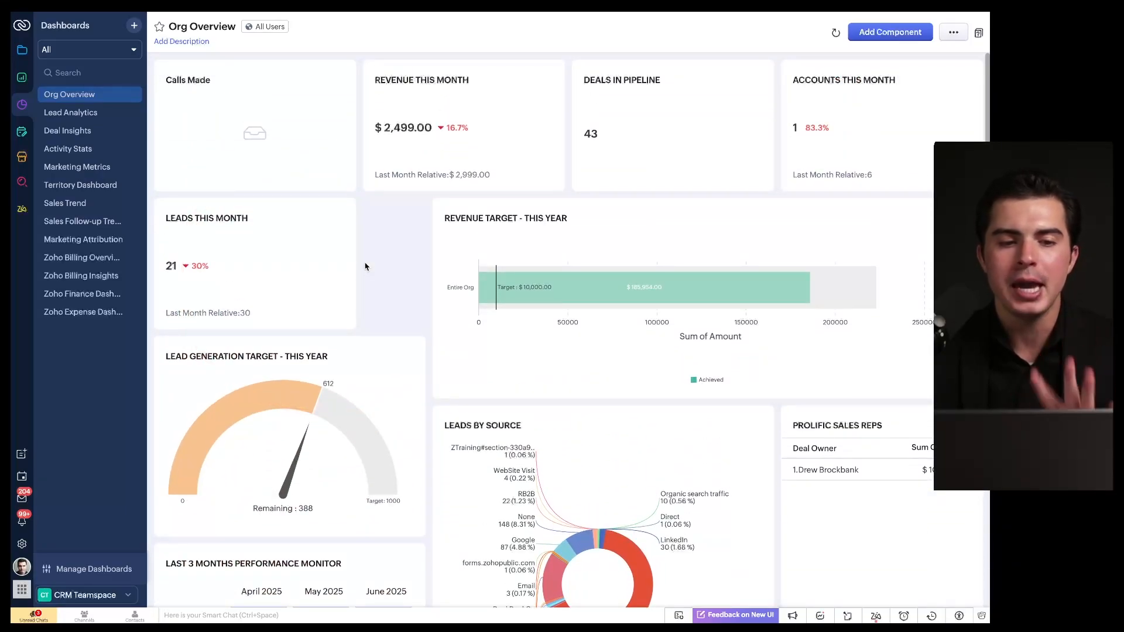
Step: Check My Requests, then bring up the Marketplace listing featured and editor's pick apps
{"action": "left_click", "coordinate": [20, 132]}
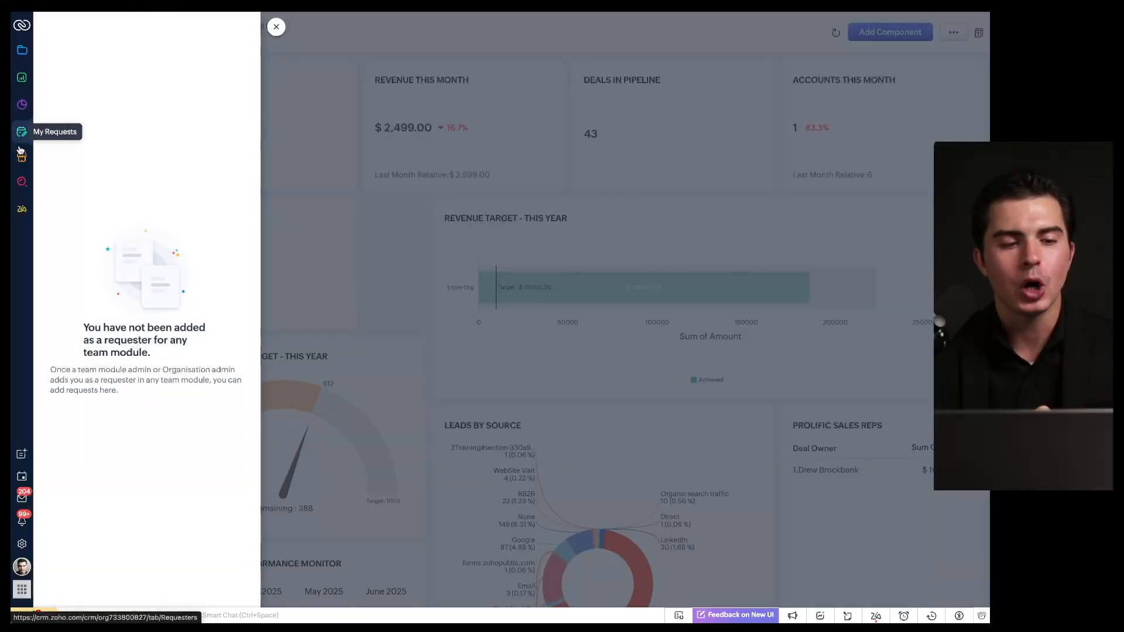
{"action": "left_click", "coordinate": [21, 158]}
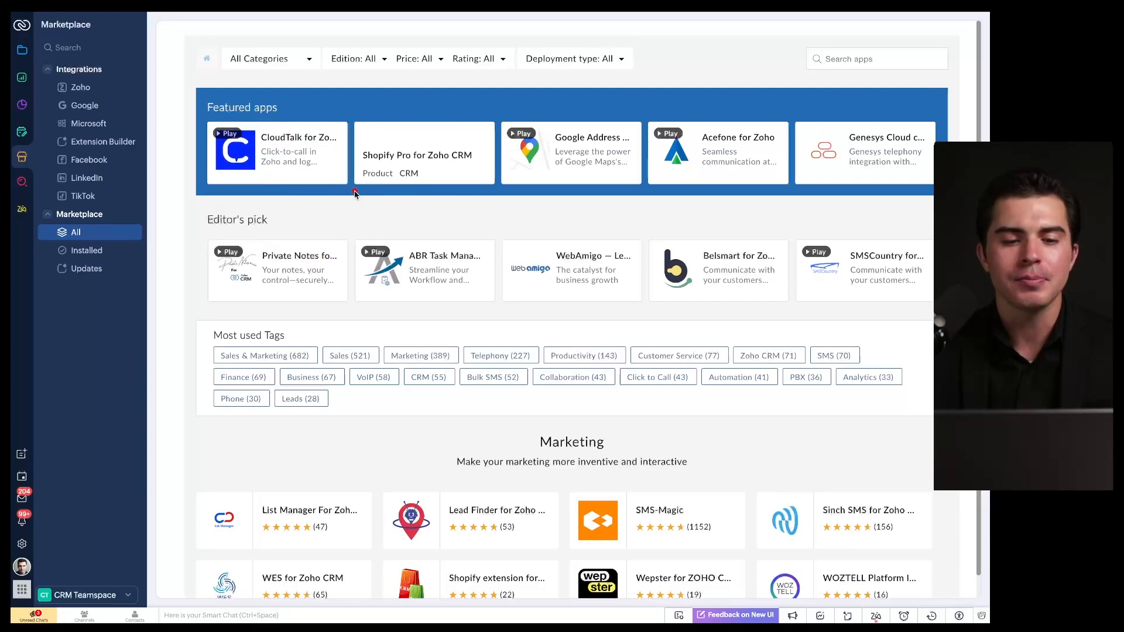
Step: Review the Marketplace's Installed apps and their available Updates
{"action": "left_click_drag", "start_coordinate": [204, 197], "coordinate": [391, 212]}
{"action": "scroll", "coordinate": [561, 235], "scroll_direction": "down", "scroll_amount": 10}
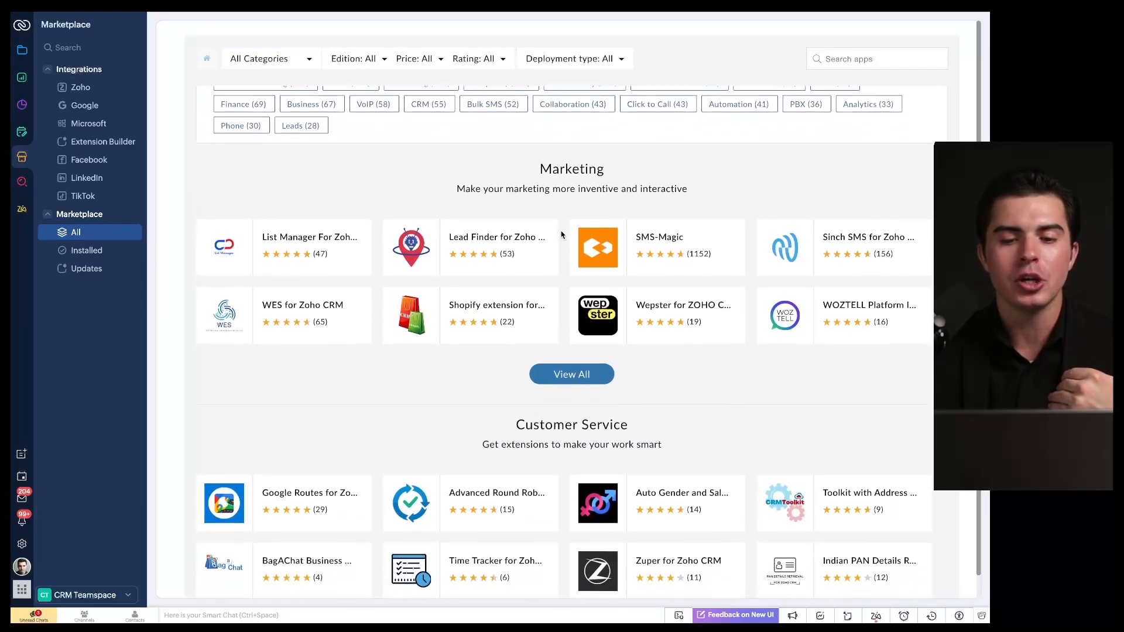
{"action": "scroll", "coordinate": [561, 234], "scroll_direction": "down", "scroll_amount": 5}
{"action": "scroll", "coordinate": [561, 234], "scroll_direction": "up", "scroll_amount": 15}
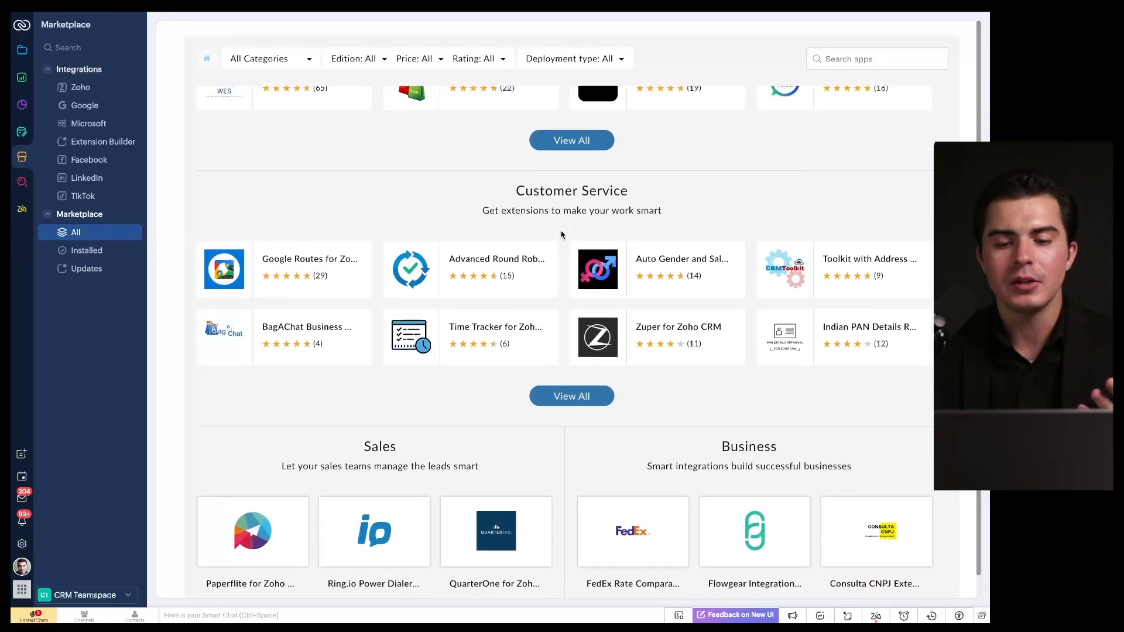
{"action": "left_click", "coordinate": [87, 251]}
{"action": "left_click", "coordinate": [84, 269]}
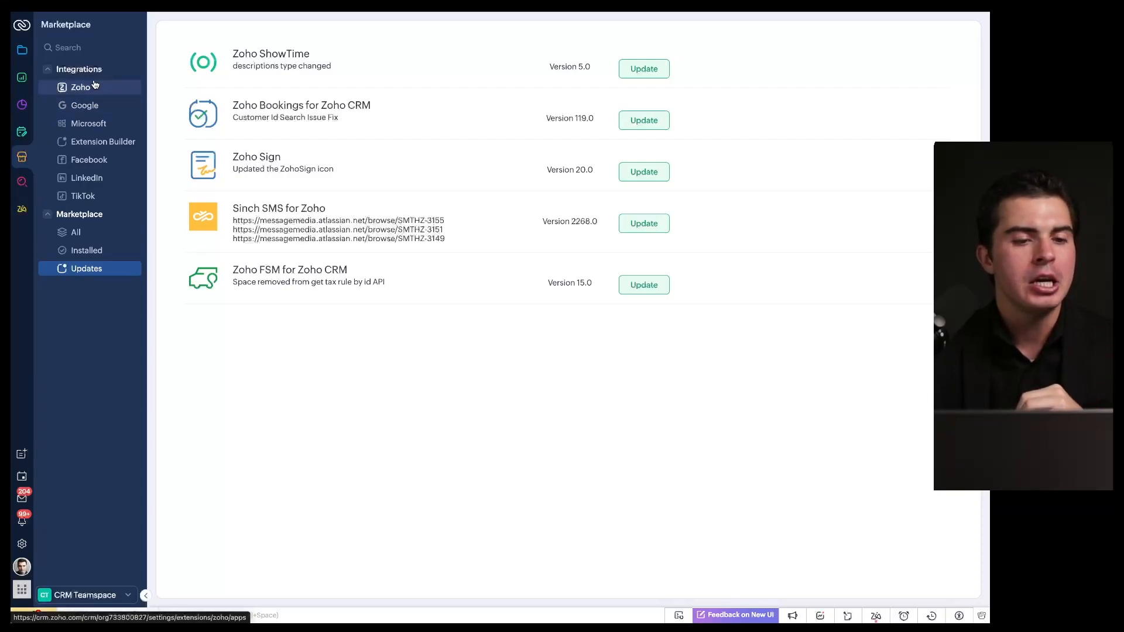
Step: Go to the Modules area showing the Demo Leads kanban board by status
{"action": "left_click_drag", "start_coordinate": [12, 46], "coordinate": [12, 198]}
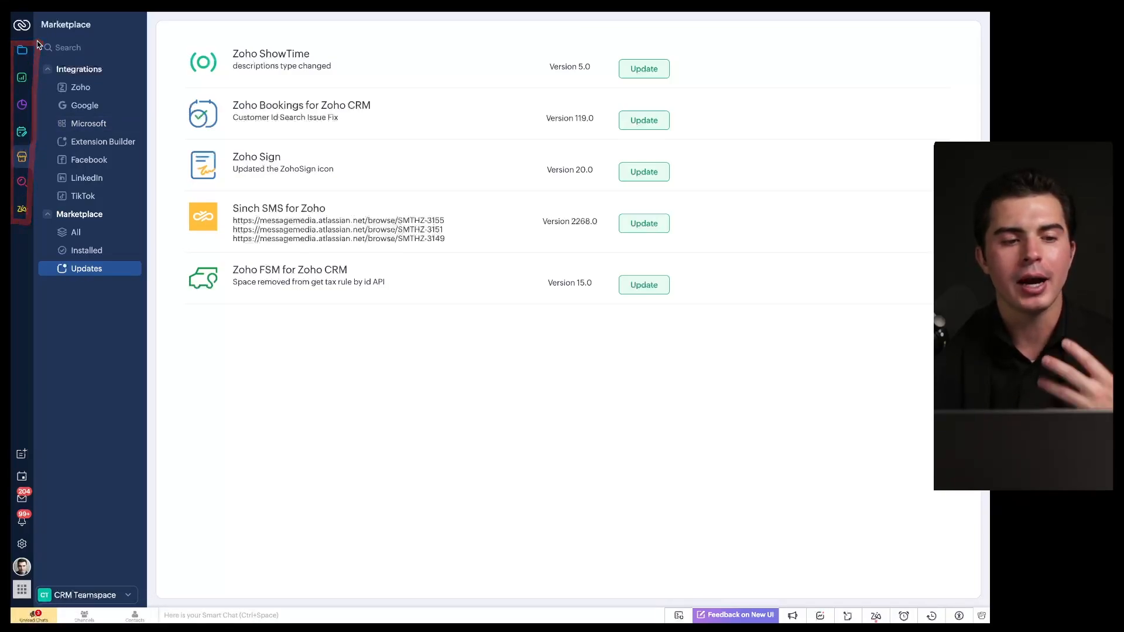
{"action": "left_click", "coordinate": [22, 50]}
{"action": "scroll", "coordinate": [83, 234], "scroll_direction": "down", "scroll_amount": 5}
{"action": "scroll", "coordinate": [83, 234], "scroll_direction": "up", "scroll_amount": 6}
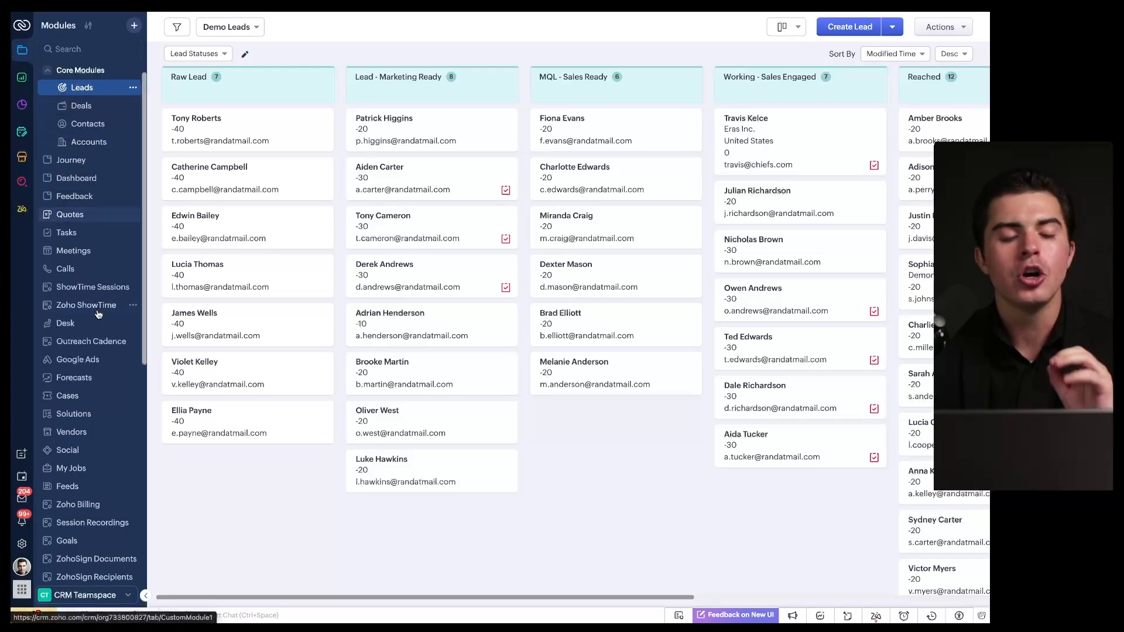
Step: Look over the teamspace list without switching, landing on the 'How do you bring in Leads?' page
{"action": "scroll", "coordinate": [98, 314], "scroll_direction": "down", "scroll_amount": 7}
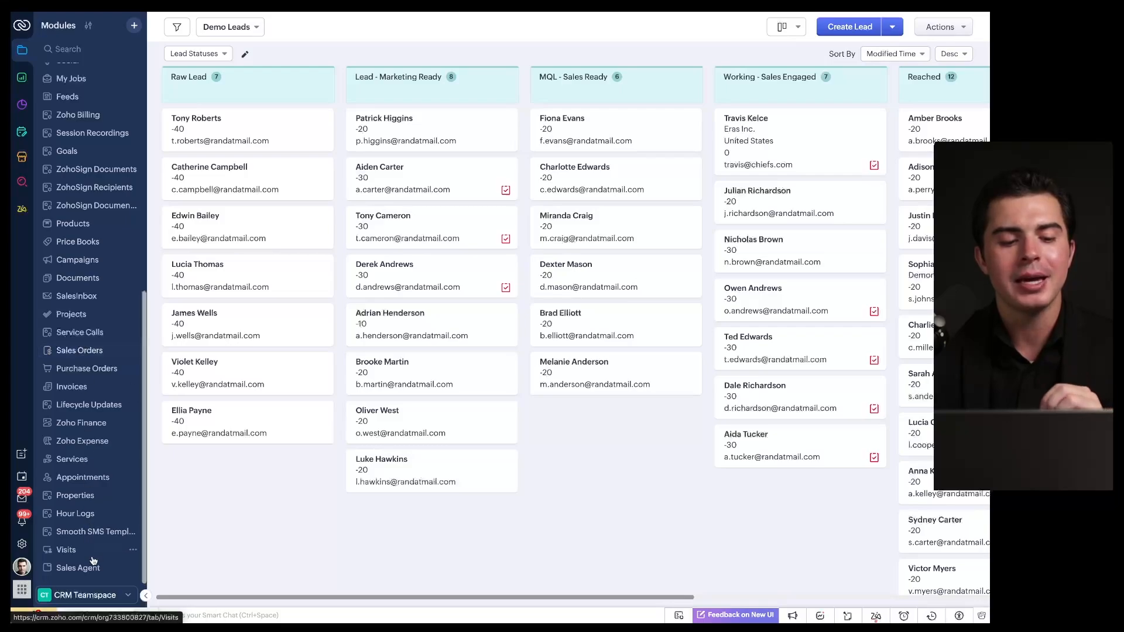
{"action": "left_click", "coordinate": [82, 595]}
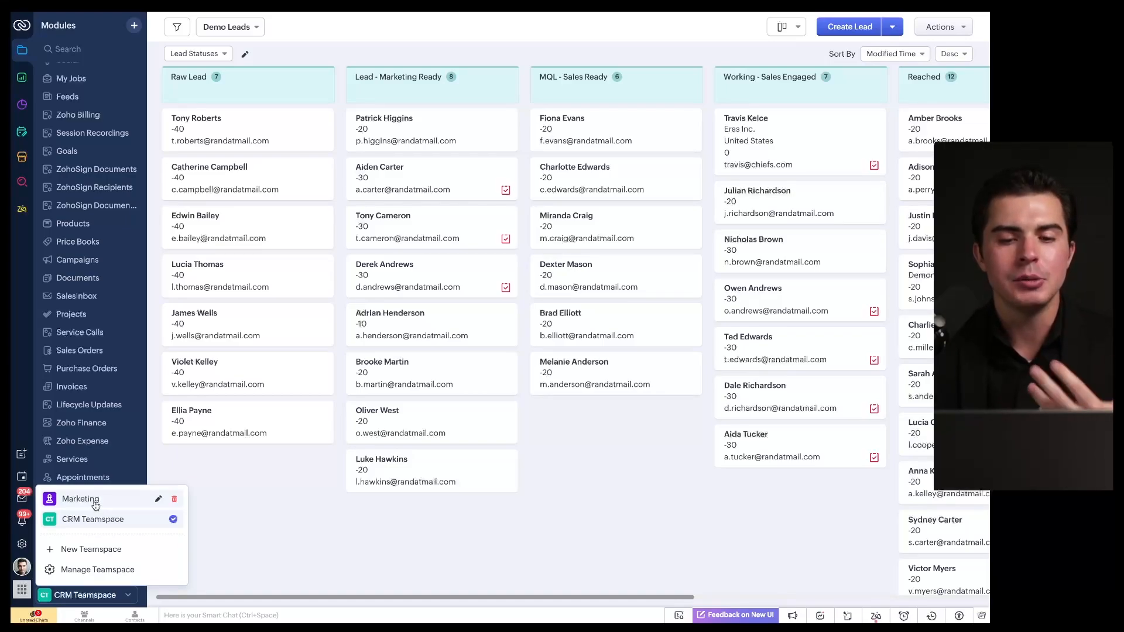
{"action": "left_click", "coordinate": [24, 431]}
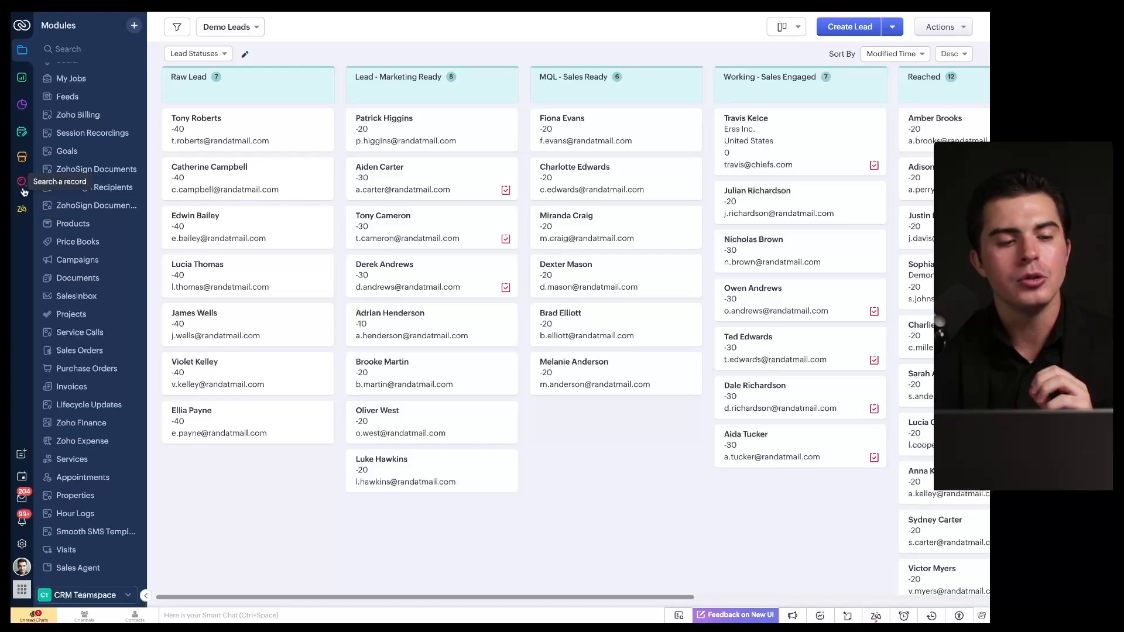
{"action": "mouse_move", "coordinate": [226, 461]}
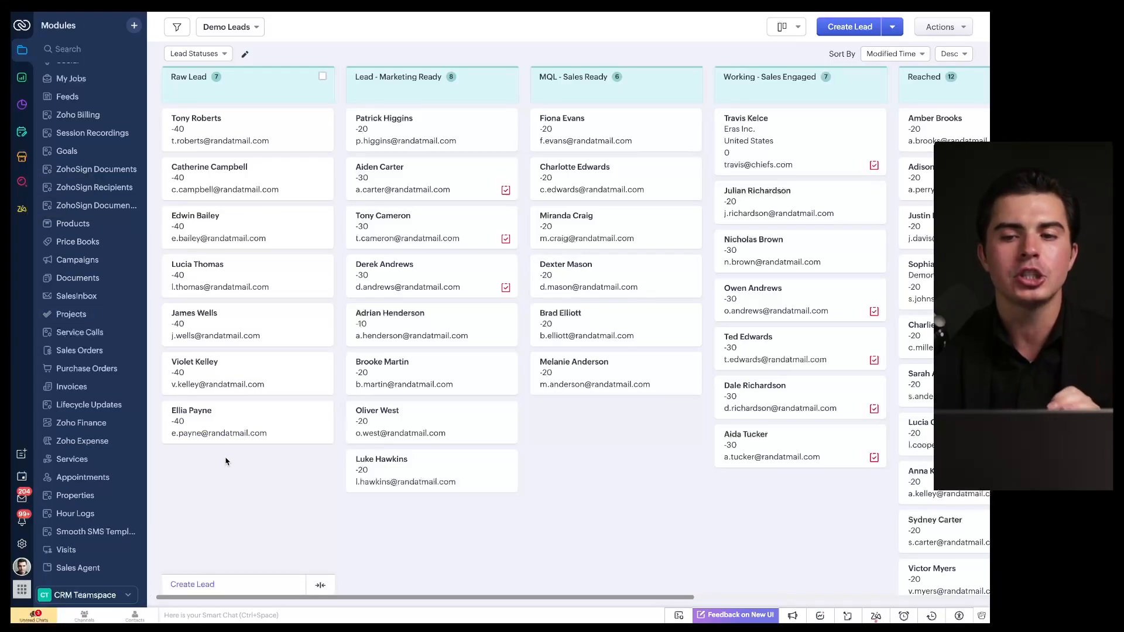
{"action": "mouse_move", "coordinate": [298, 12]}
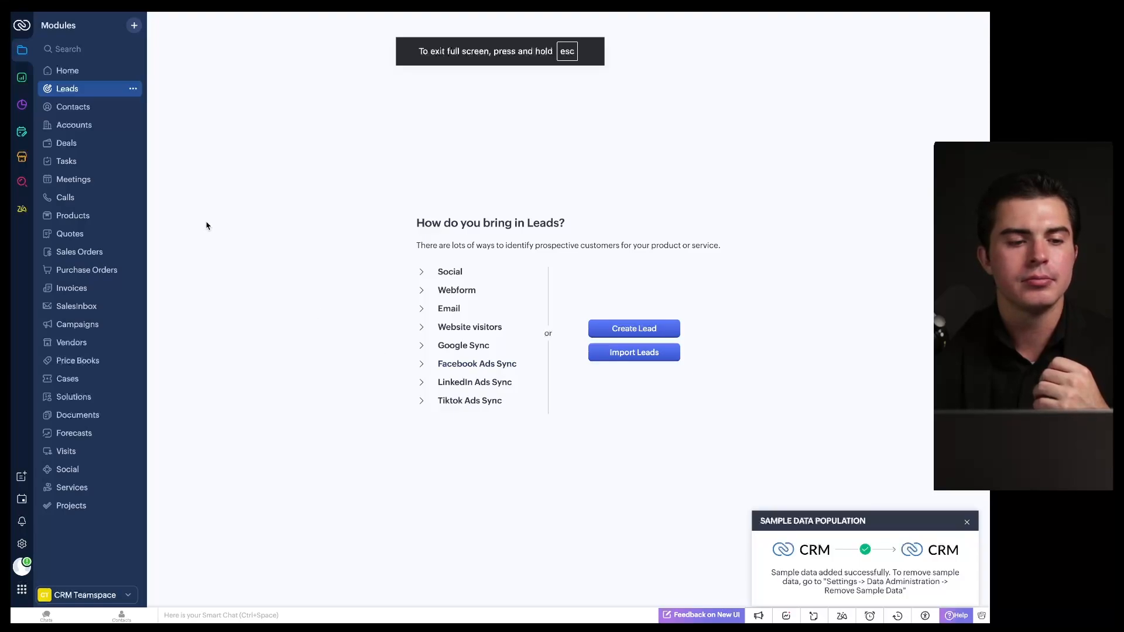
Step: Try the record search, then show Ask Zia's Insights, Help and Actions overview
{"action": "left_click", "coordinate": [22, 181]}
{"action": "left_click", "coordinate": [296, 224]}
{"action": "key", "text": "super+k"}
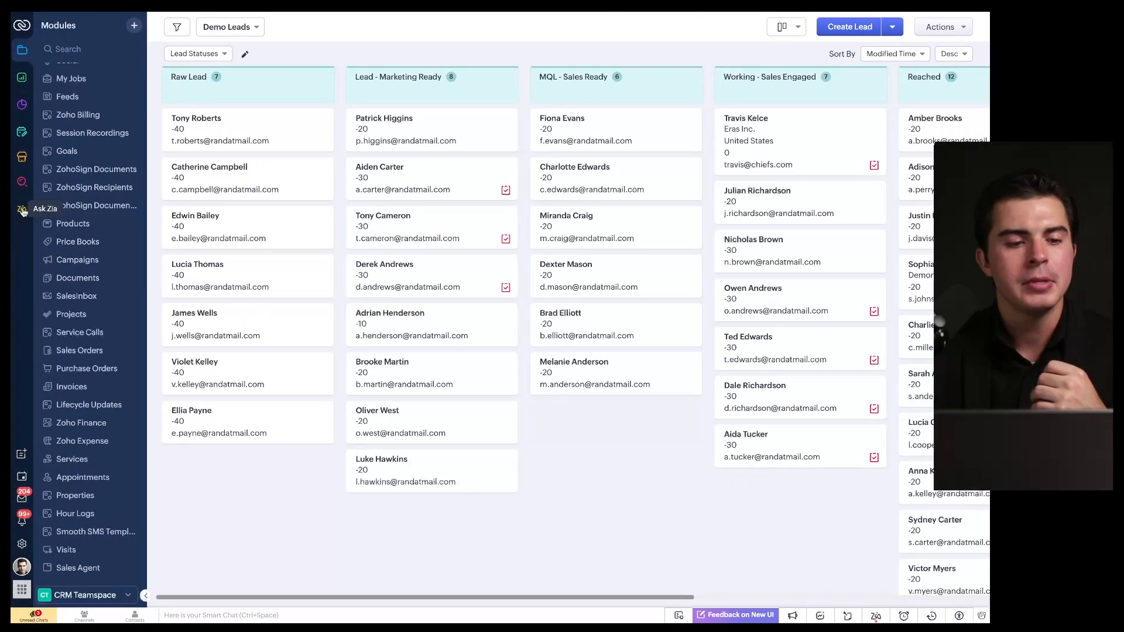
{"action": "left_click", "coordinate": [22, 210]}
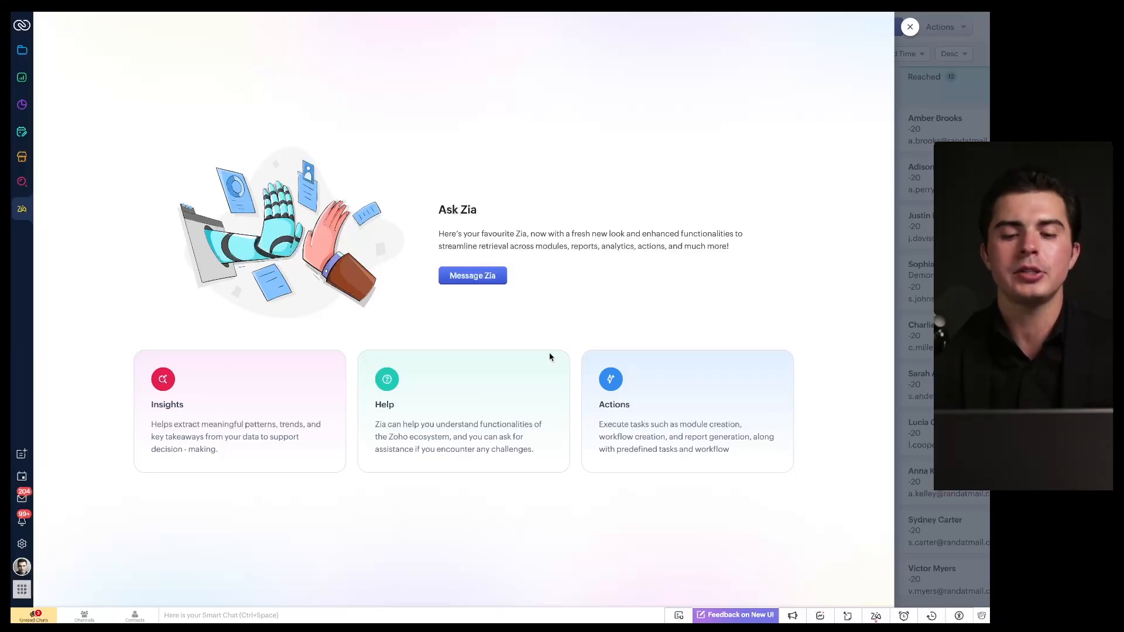
Step: Close the Ask Zia panel to reveal the Demo Leads kanban board again
{"action": "left_click_drag", "start_coordinate": [587, 408], "coordinate": [646, 408]}
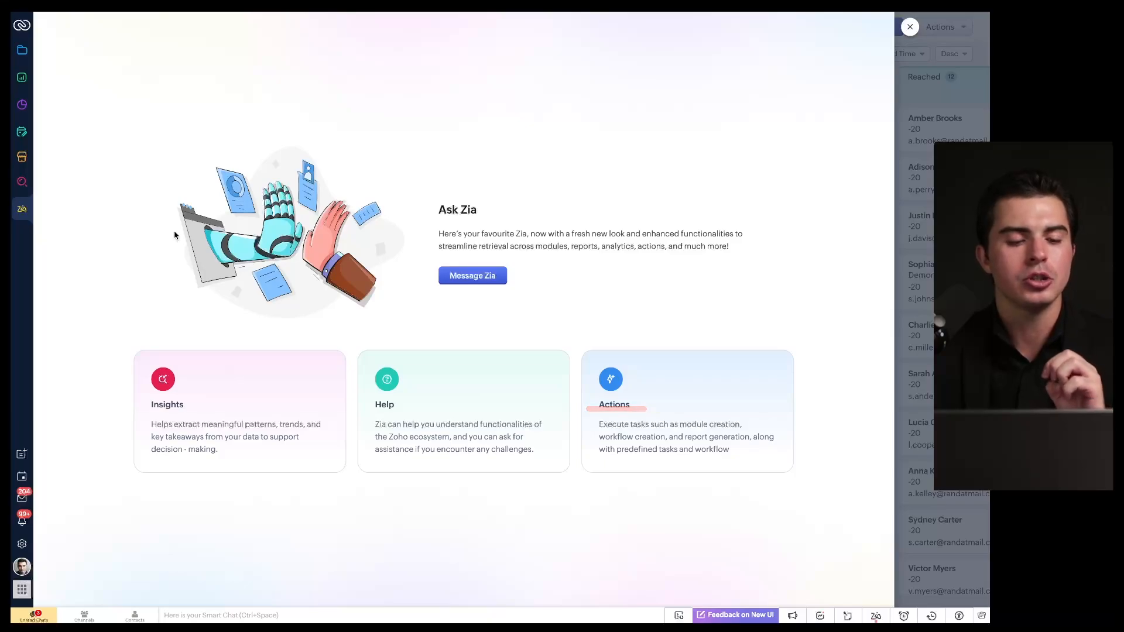
{"action": "left_click", "coordinate": [22, 455]}
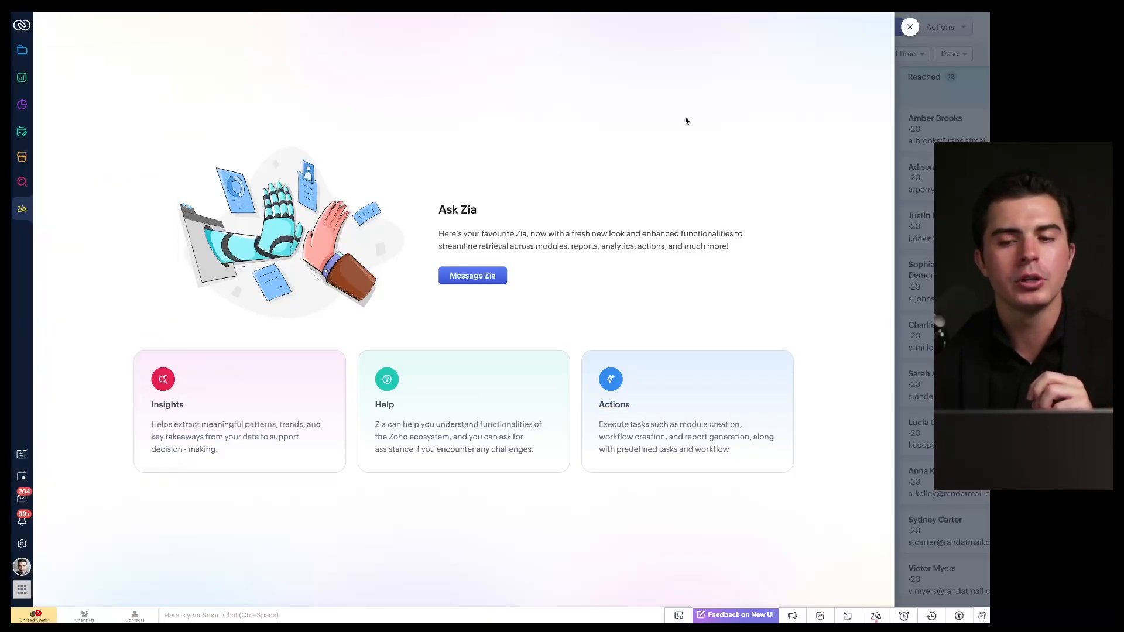
{"action": "left_click", "coordinate": [912, 27]}
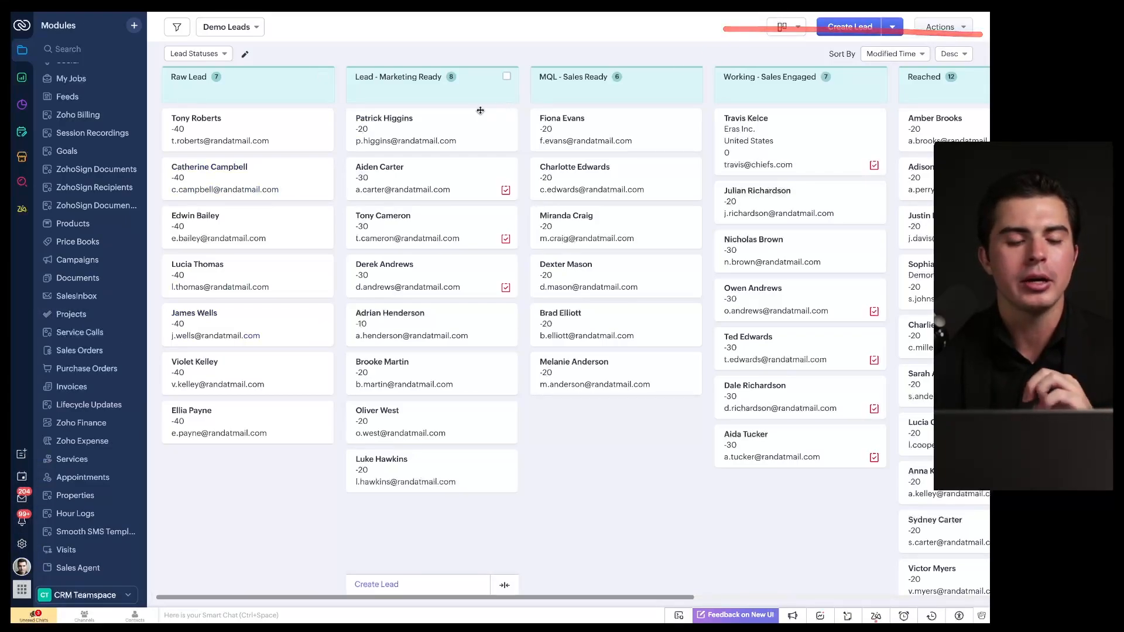
Step: View the create-record list, then go to Setup with Security Control, Channels and Customization
{"action": "left_click", "coordinate": [21, 454]}
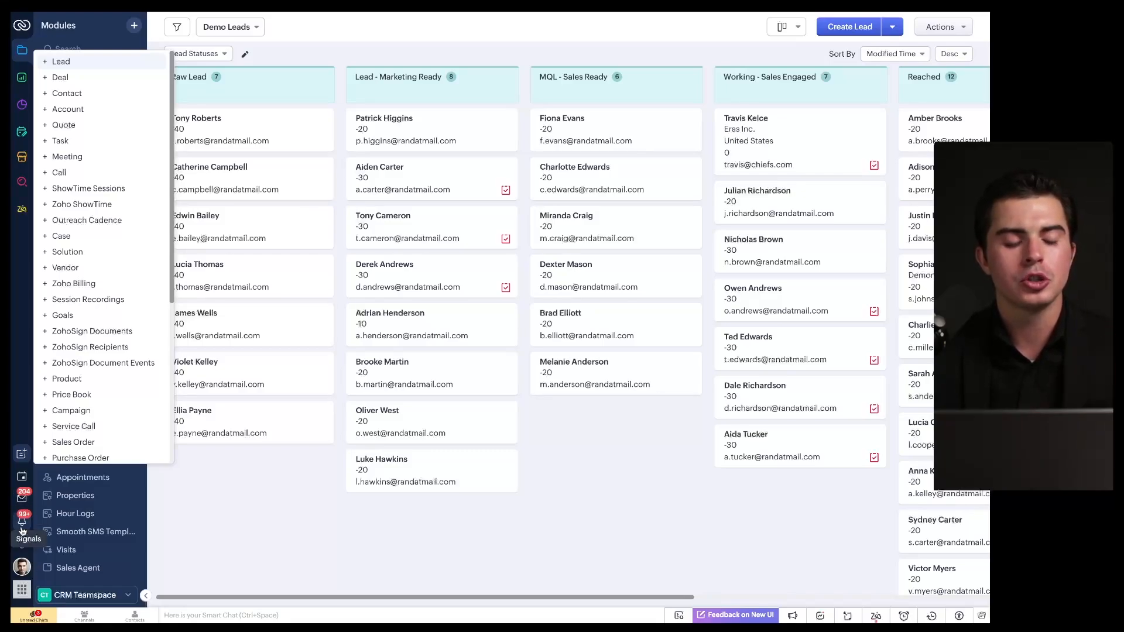
{"action": "left_click", "coordinate": [24, 546]}
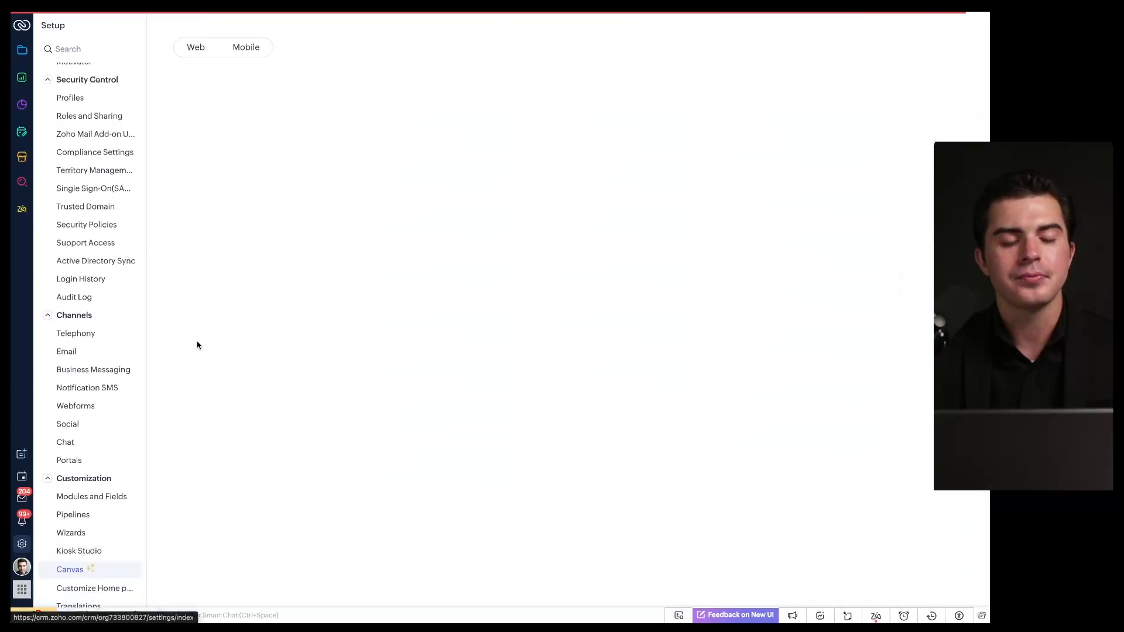
Step: Move the Channels group ahead of Security Control in the Setup layout, save it, and exit the editor
{"action": "mouse_move", "coordinate": [164, 52]}
{"action": "left_mouse_down"}
{"action": "mouse_move", "coordinate": [91, 497]}
{"action": "mouse_move", "coordinate": [118, 63]}
{"action": "left_mouse_up"}
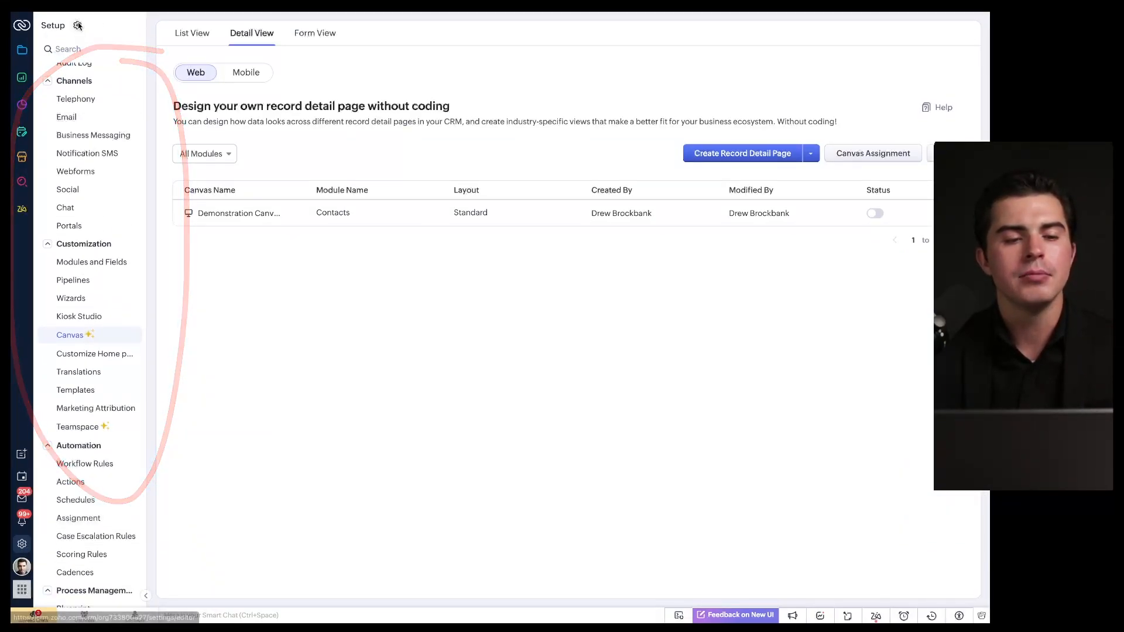
{"action": "left_click", "coordinate": [76, 24]}
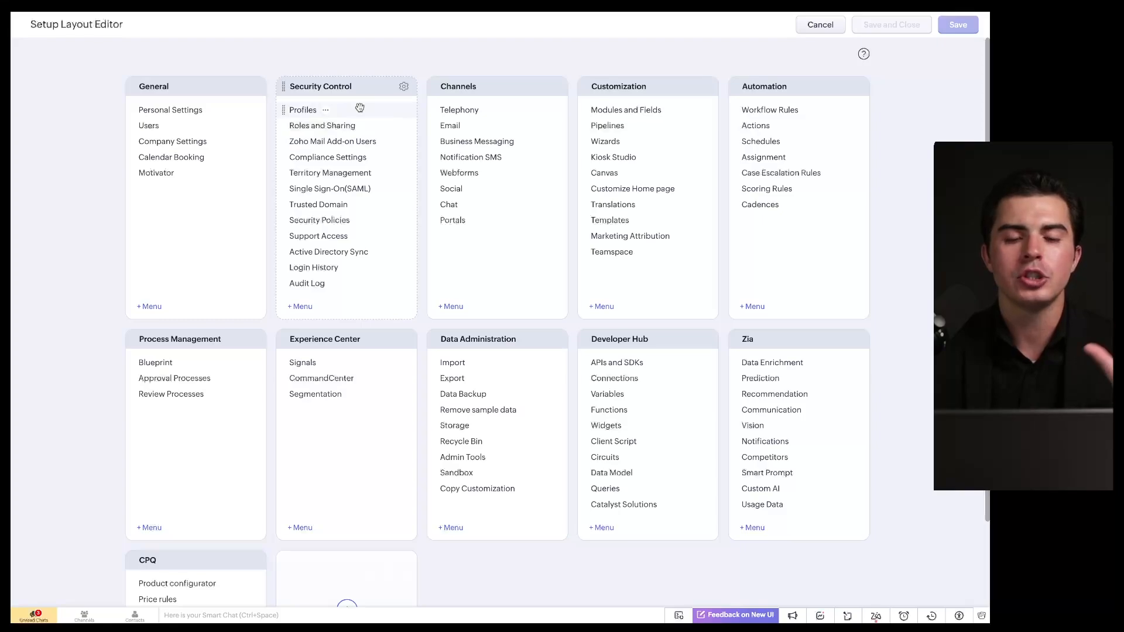
{"action": "scroll", "coordinate": [364, 264], "scroll_direction": "down", "scroll_amount": 2}
{"action": "scroll", "coordinate": [397, 326], "scroll_direction": "up", "scroll_amount": 2}
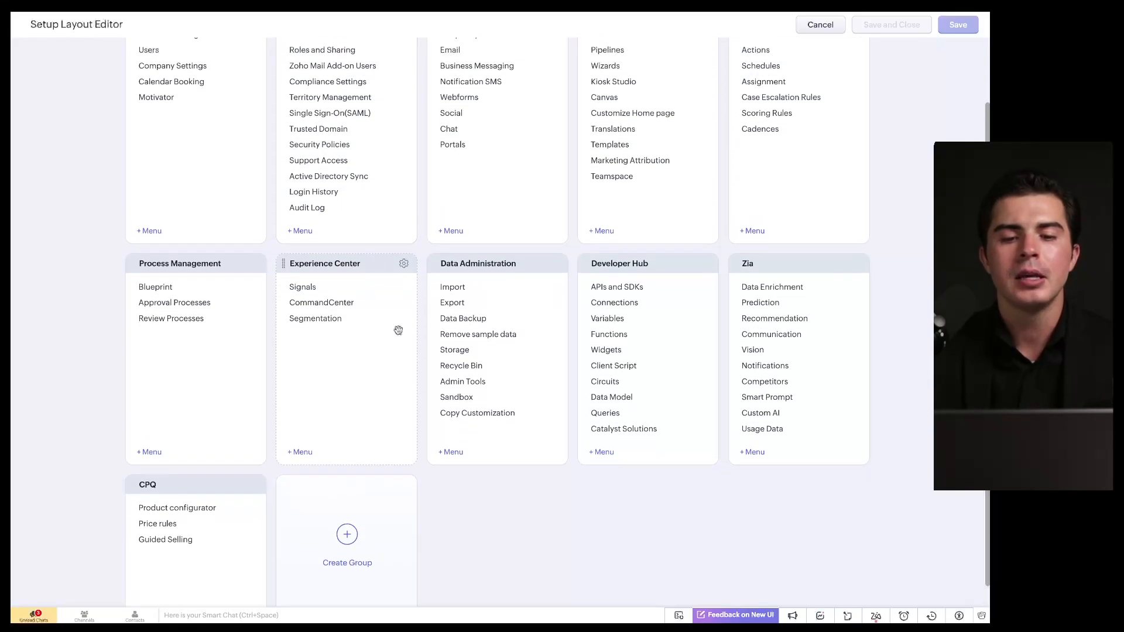
{"action": "left_click_drag", "start_coordinate": [560, 80], "coordinate": [536, 80]}
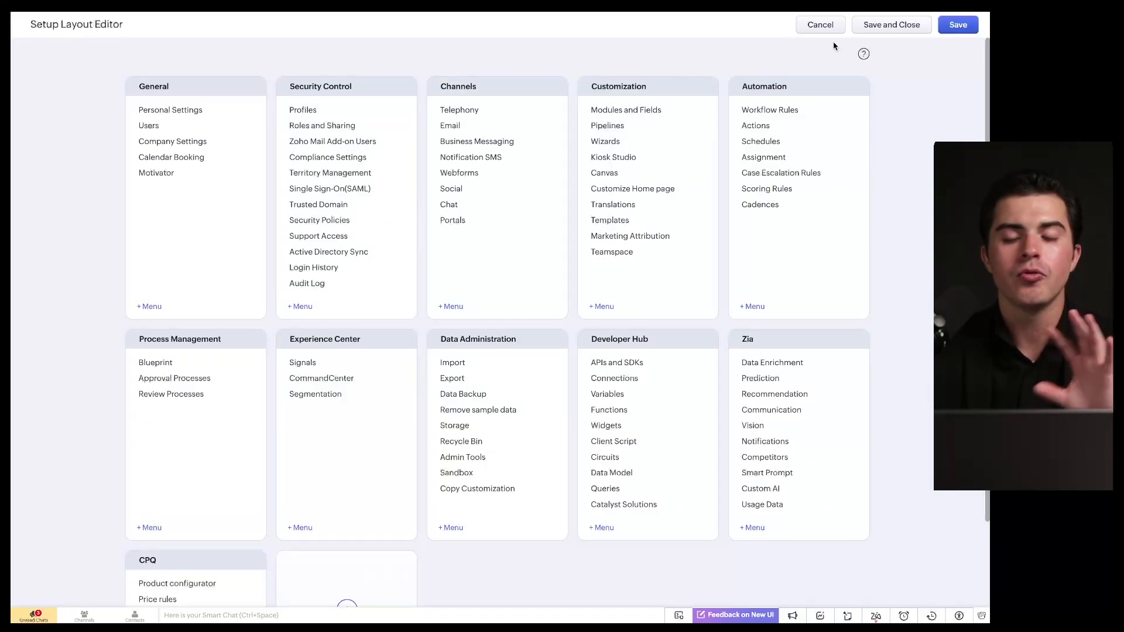
{"action": "left_click", "coordinate": [941, 31]}
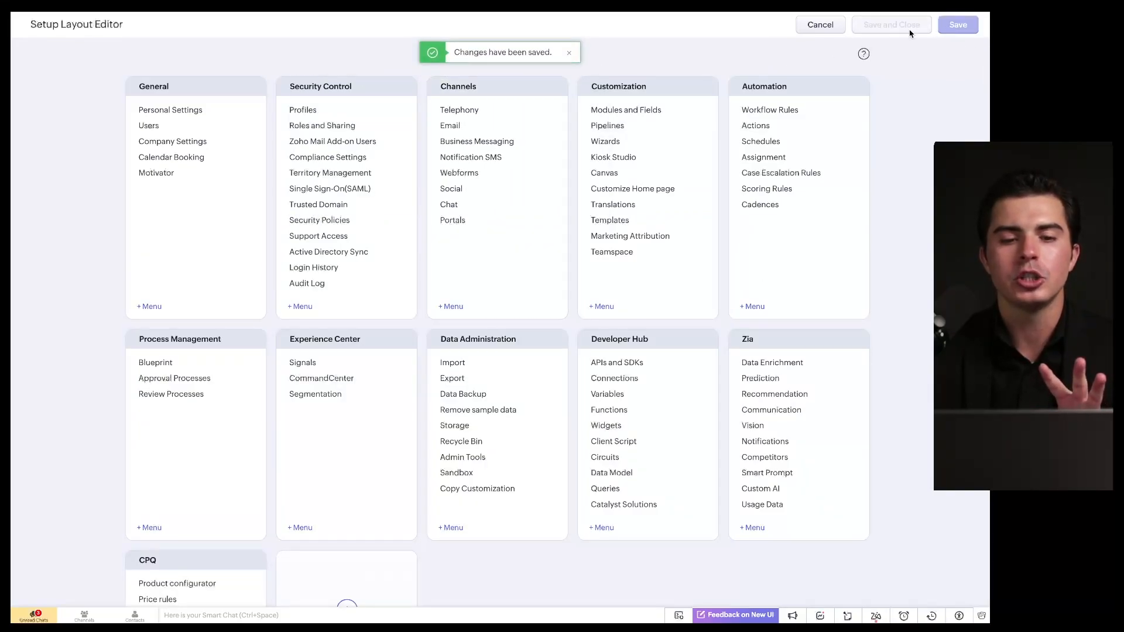
{"action": "left_click", "coordinate": [820, 25]}
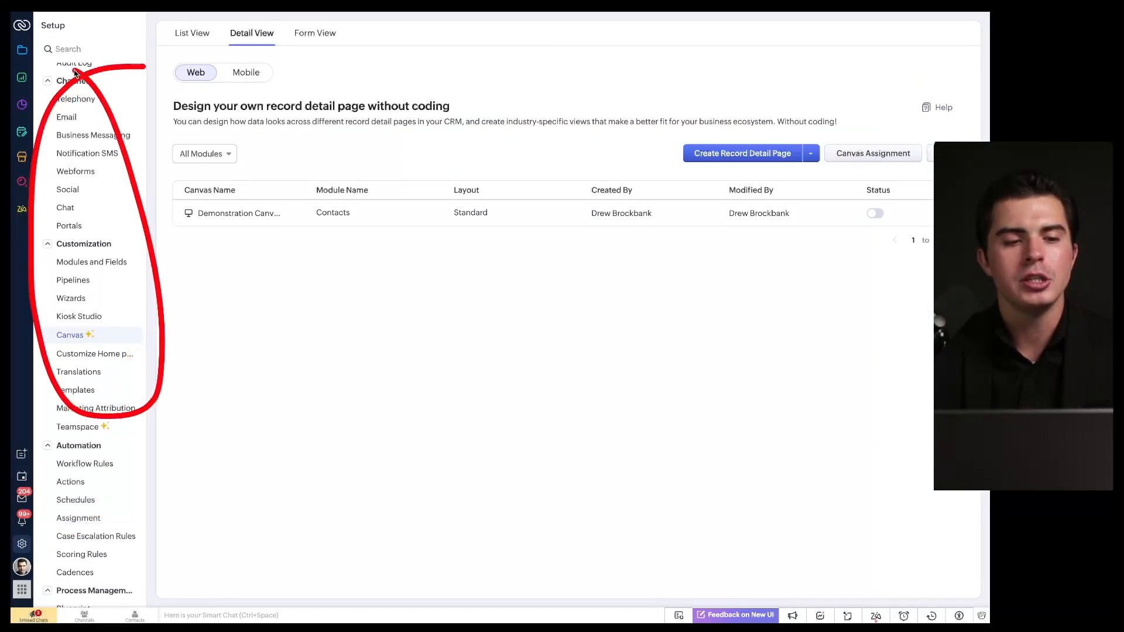
{"action": "left_click", "coordinate": [80, 25]}
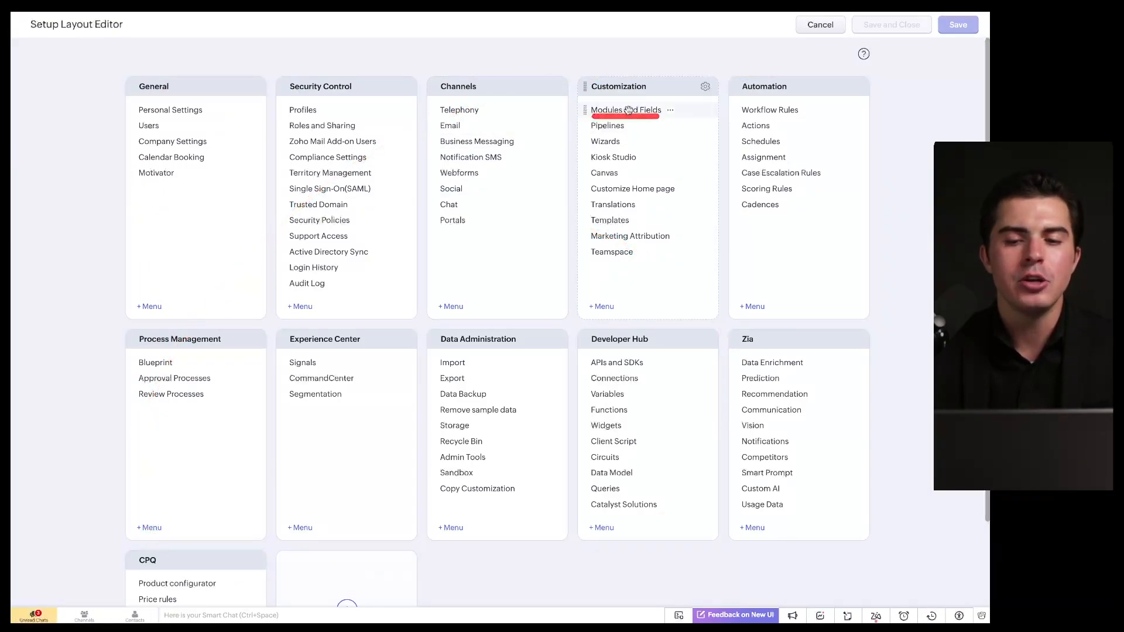
{"action": "left_click", "coordinate": [811, 27]}
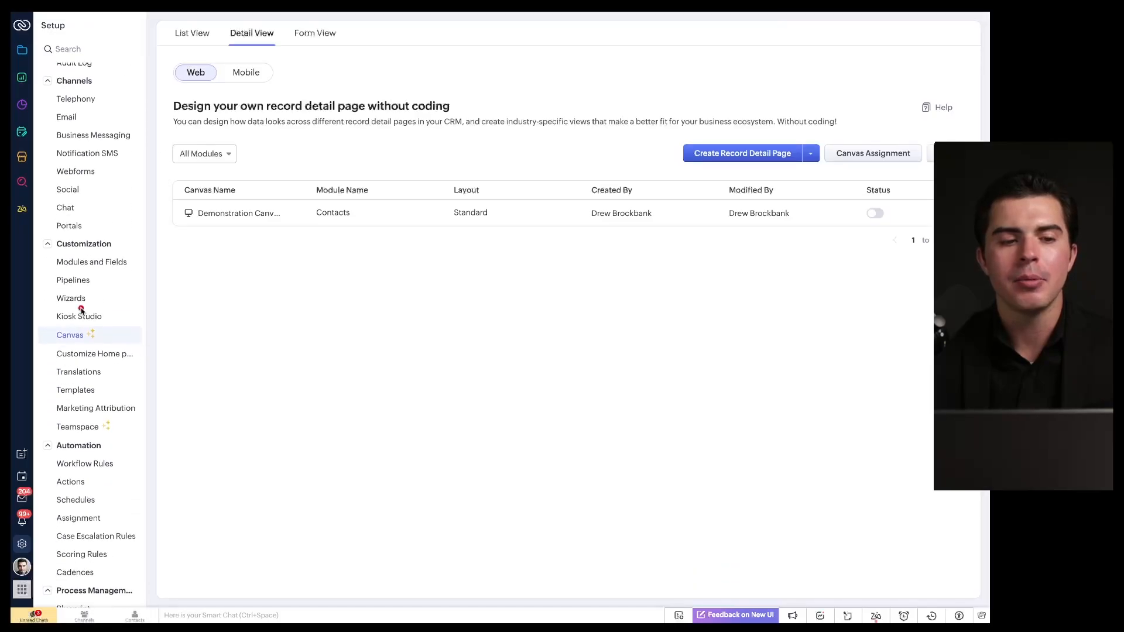
{"action": "left_click", "coordinate": [76, 49]}
{"action": "type", "text": "template"}
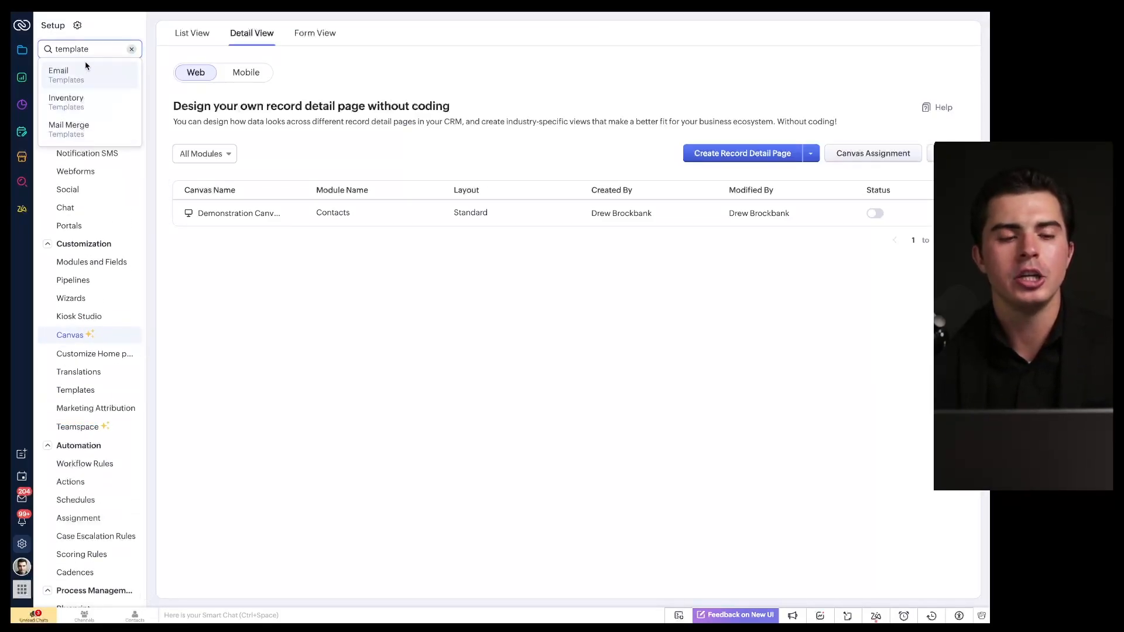
{"action": "left_click", "coordinate": [150, 360]}
{"action": "scroll", "coordinate": [86, 420], "scroll_direction": "down", "scroll_amount": 10}
{"action": "scroll", "coordinate": [86, 410], "scroll_direction": "up", "scroll_amount": 5}
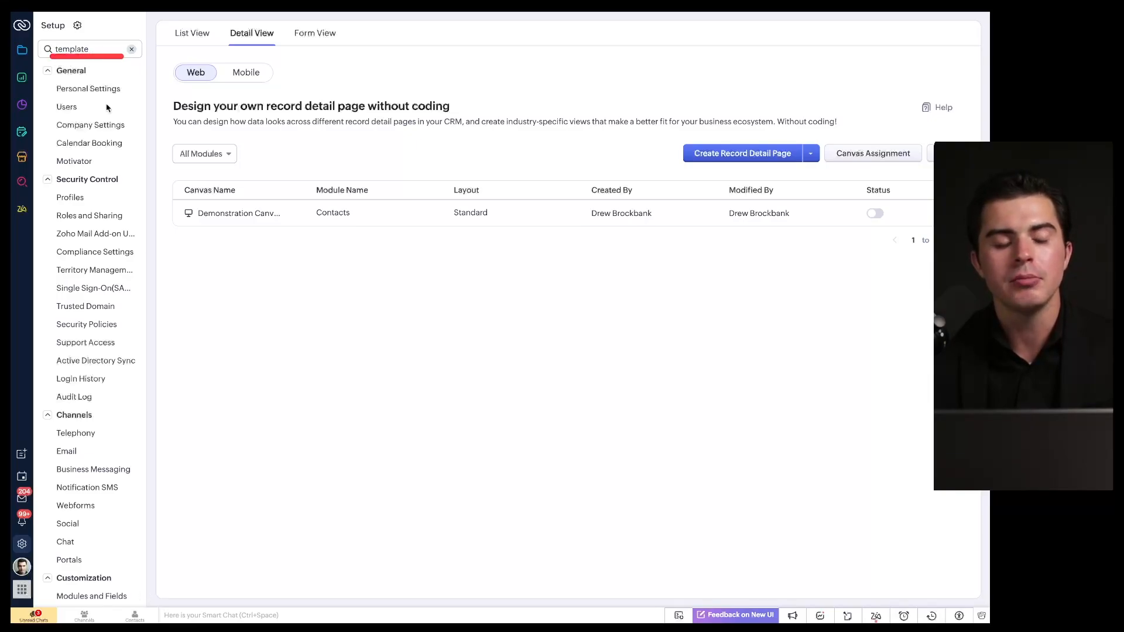
{"action": "scroll", "coordinate": [96, 252], "scroll_direction": "down", "scroll_amount": 20}
{"action": "scroll", "coordinate": [98, 253], "scroll_direction": "up", "scroll_amount": 20}
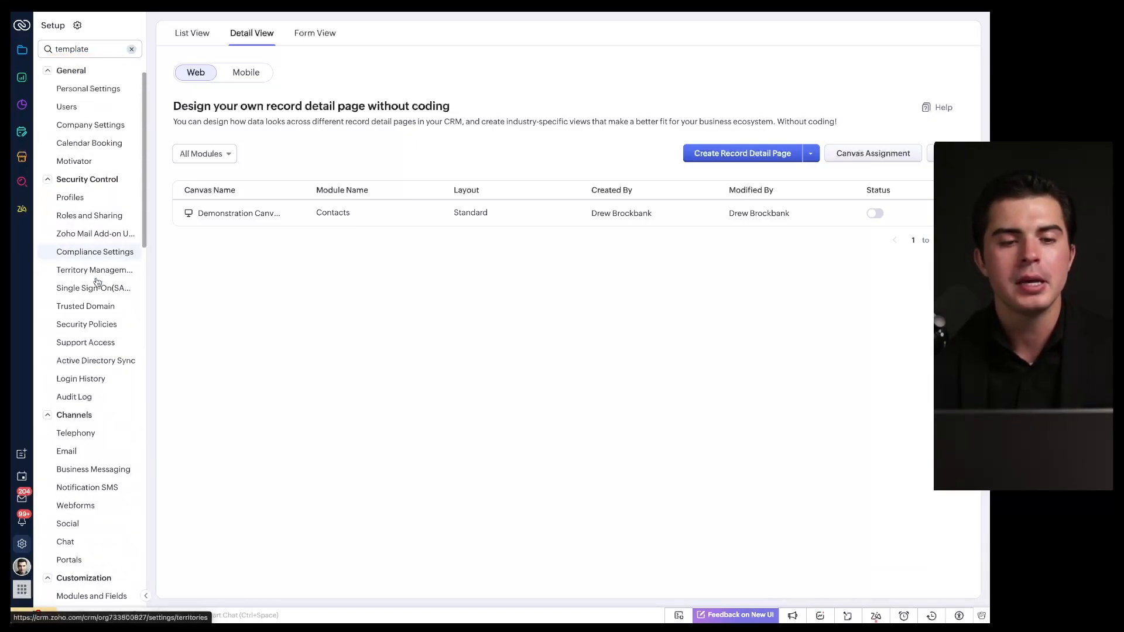
{"action": "scroll", "coordinate": [105, 310], "scroll_direction": "down", "scroll_amount": 3}
{"action": "scroll", "coordinate": [107, 314], "scroll_direction": "down", "scroll_amount": 15}
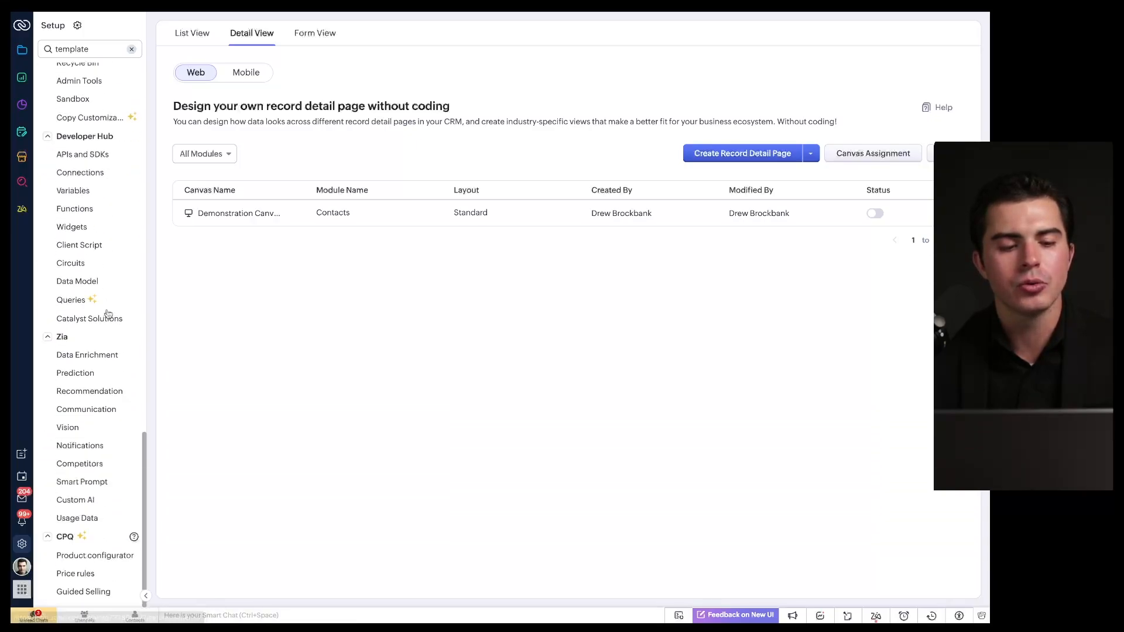
{"action": "scroll", "coordinate": [107, 313], "scroll_direction": "up", "scroll_amount": 20}
{"action": "left_click", "coordinate": [77, 25]}
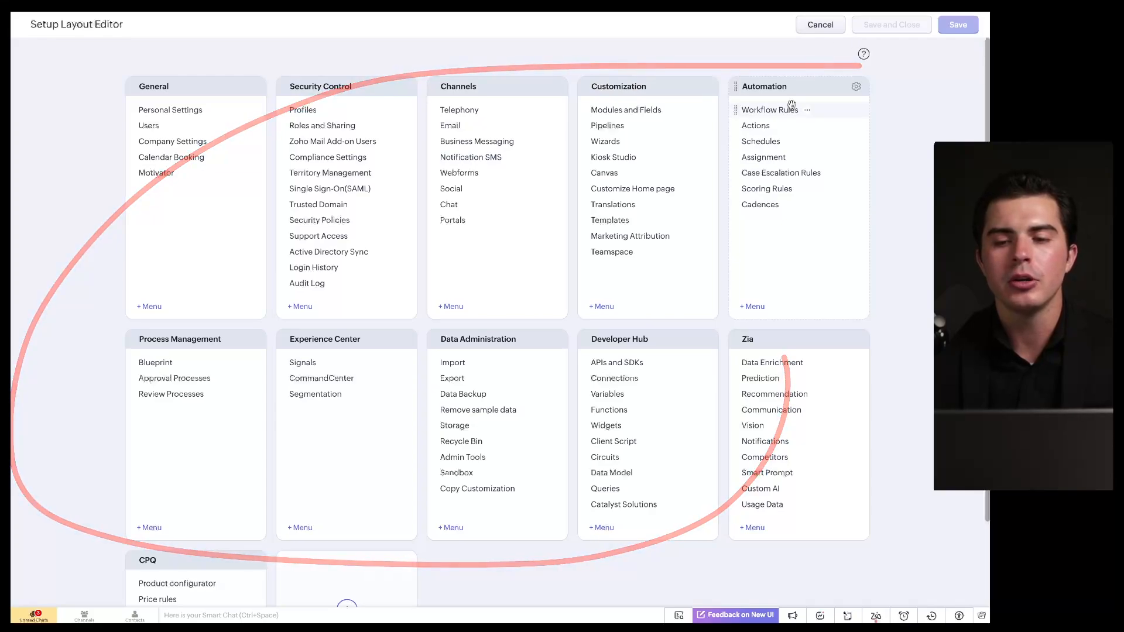
{"action": "left_click", "coordinate": [820, 25]}
{"action": "scroll", "coordinate": [87, 293], "scroll_direction": "down", "scroll_amount": 3}
{"action": "scroll", "coordinate": [115, 388], "scroll_direction": "down", "scroll_amount": 4}
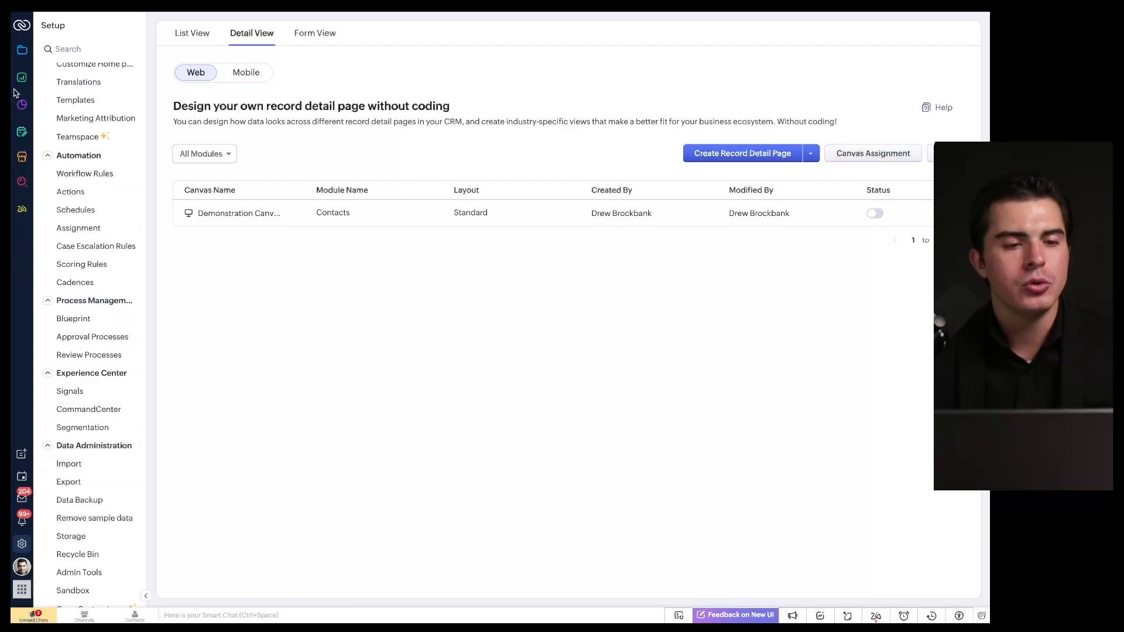
Step: Switch to the modules view and toggle the Leads customization menu open and closed
{"action": "left_click", "coordinate": [22, 51]}
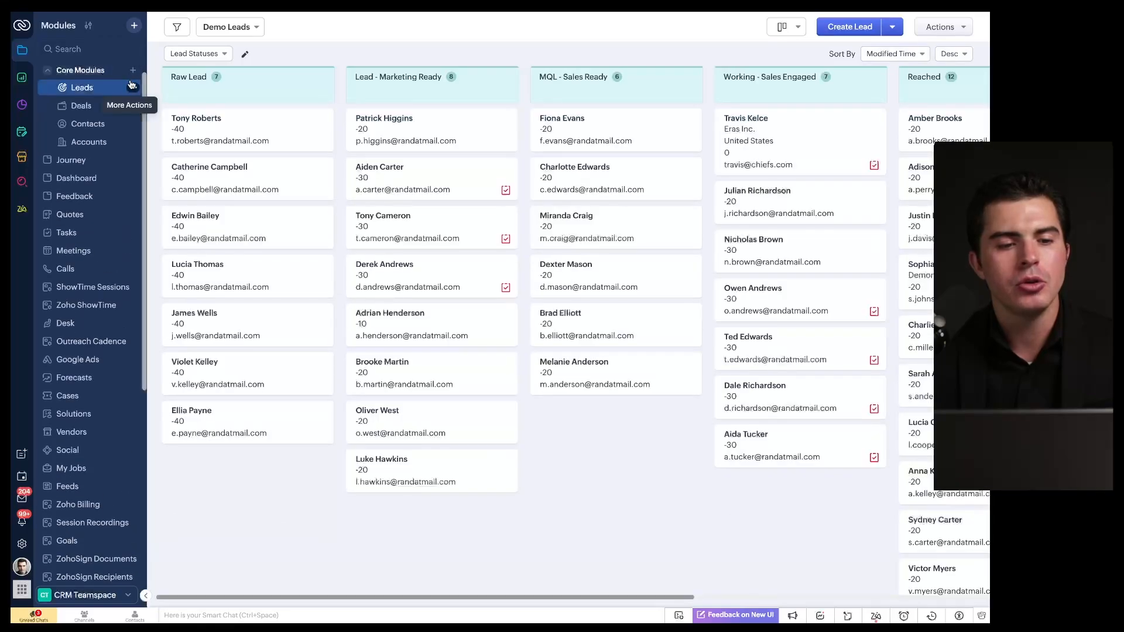
{"action": "left_click", "coordinate": [133, 88]}
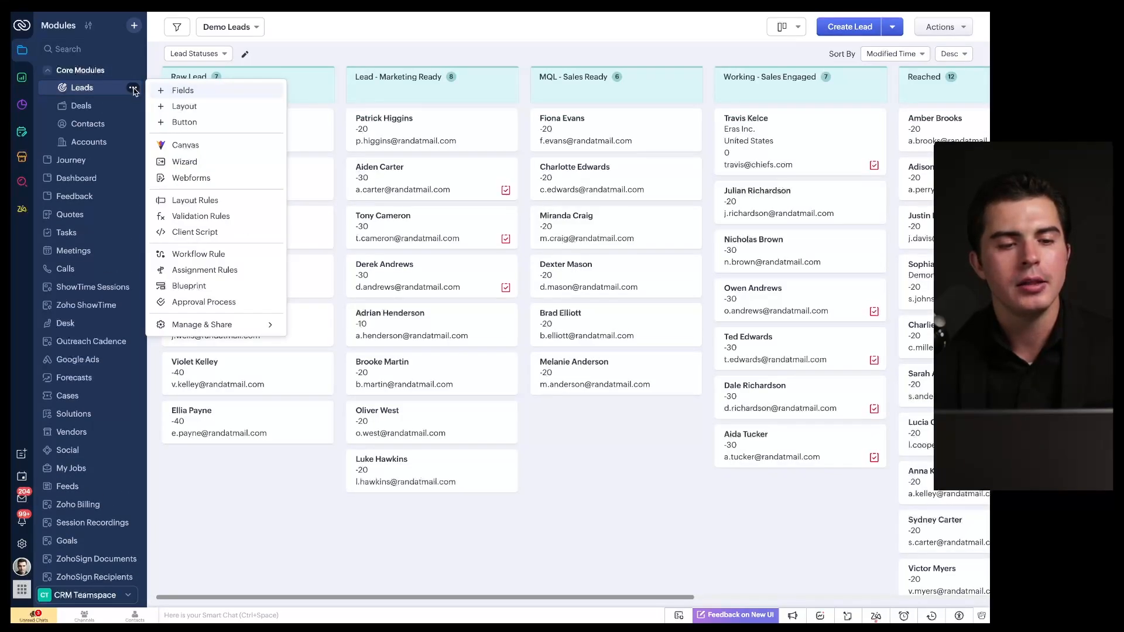
{"action": "left_click", "coordinate": [133, 89]}
{"action": "left_click", "coordinate": [133, 89]}
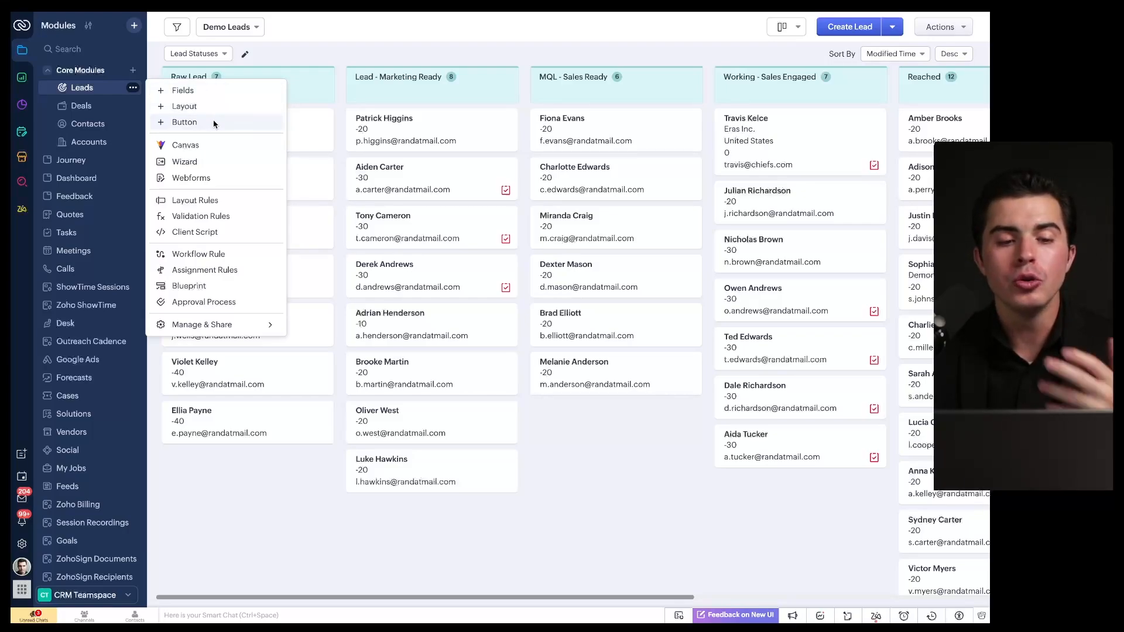
{"action": "left_click", "coordinate": [21, 545]}
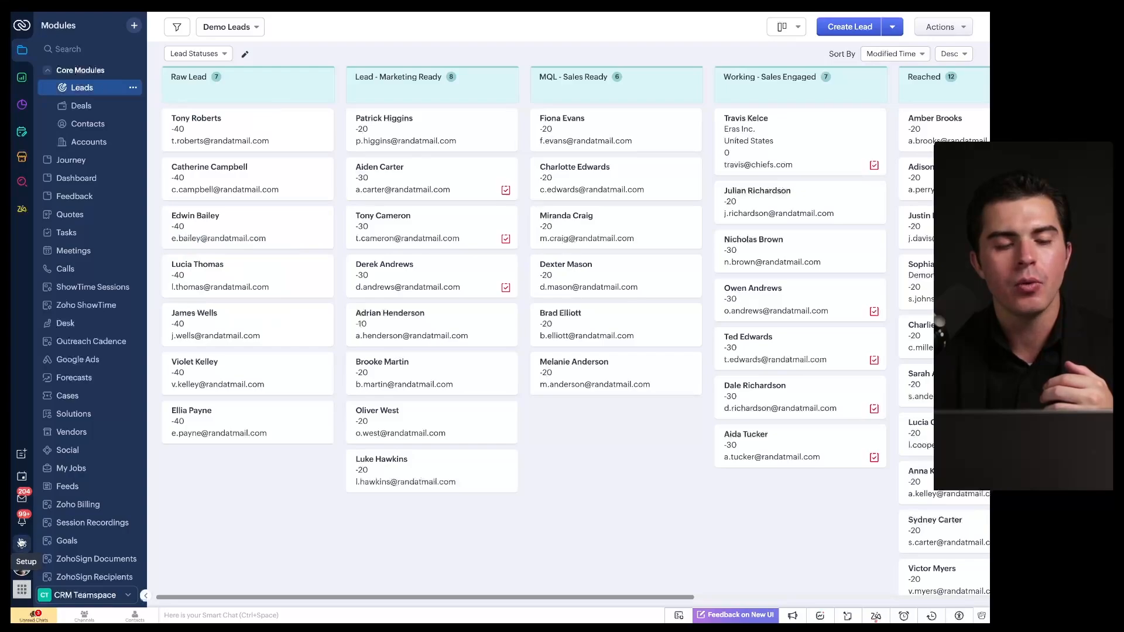
{"action": "left_click", "coordinate": [133, 87]}
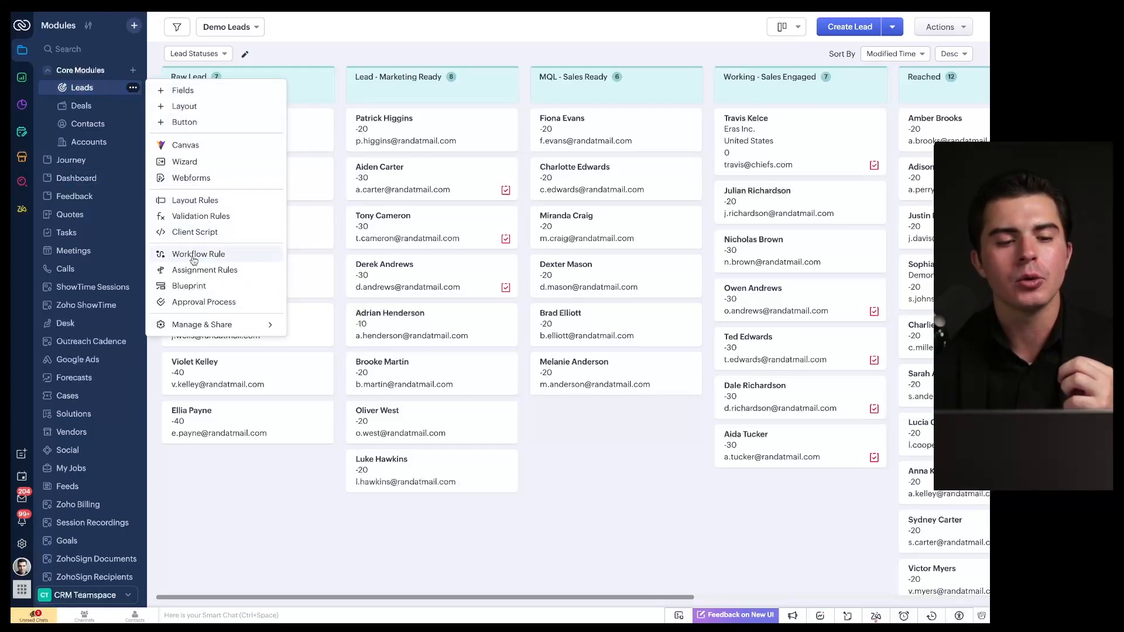
Step: Review the Leads Standard field layout and leave it without saving
{"action": "left_click", "coordinate": [188, 93]}
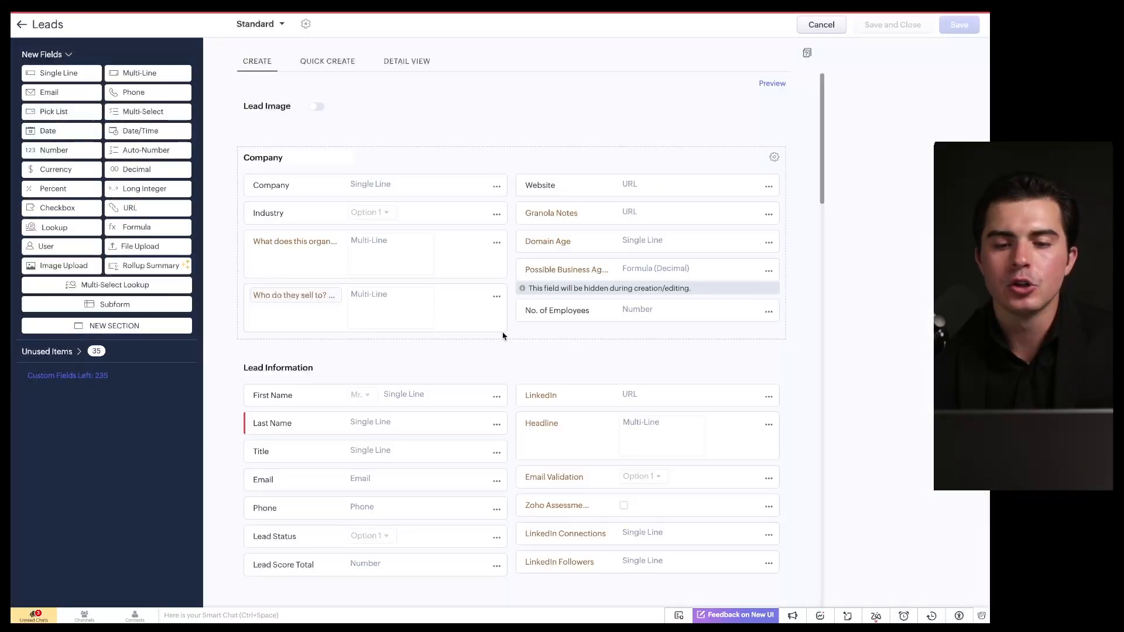
{"action": "scroll", "coordinate": [509, 340], "scroll_direction": "down", "scroll_amount": 8}
{"action": "scroll", "coordinate": [509, 359], "scroll_direction": "down", "scroll_amount": 5}
{"action": "scroll", "coordinate": [678, 219], "scroll_direction": "up", "scroll_amount": 20}
{"action": "left_click", "coordinate": [820, 26]}
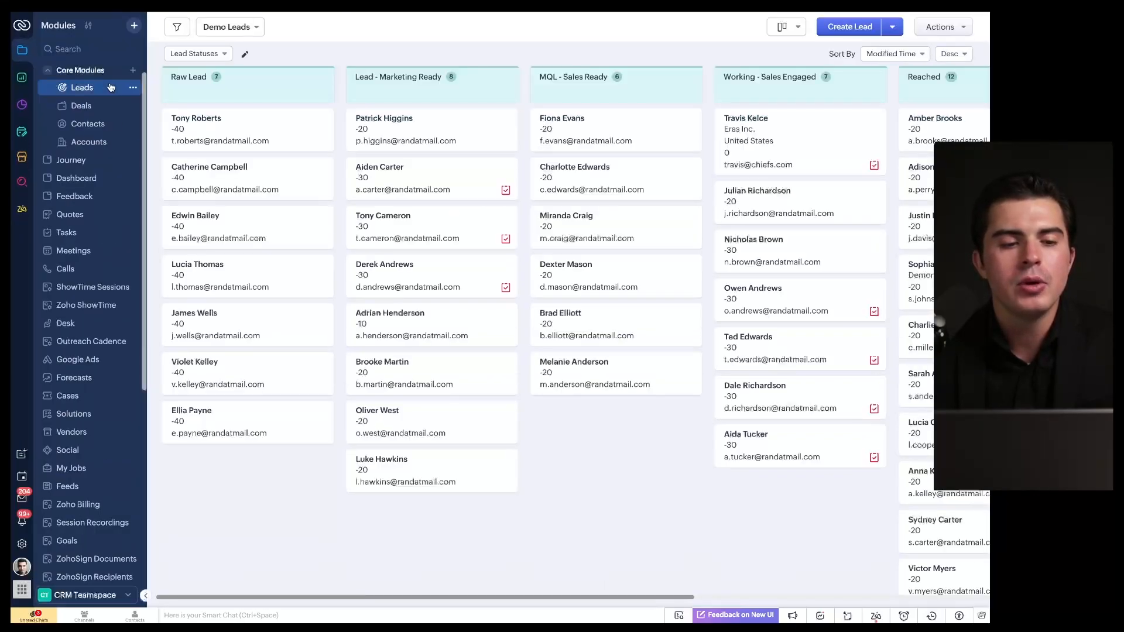
Step: Open the first Lead - Marketing Ready card, a lead sourced from Organic search traffic
{"action": "left_click", "coordinate": [133, 69]}
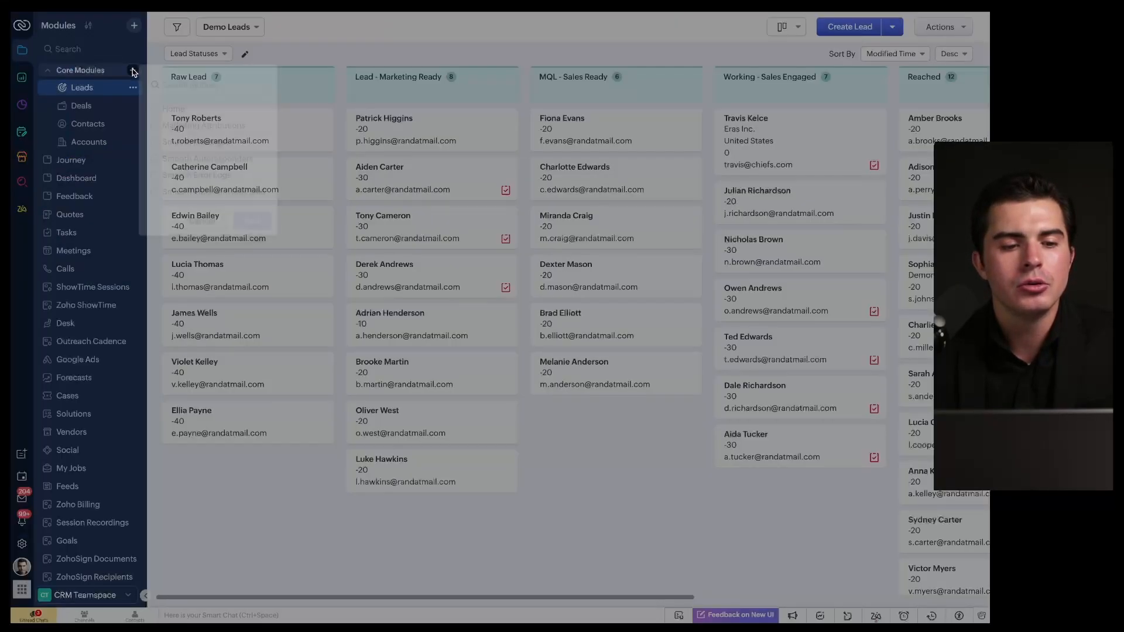
{"action": "left_click", "coordinate": [215, 218]}
{"action": "left_click", "coordinate": [133, 87]}
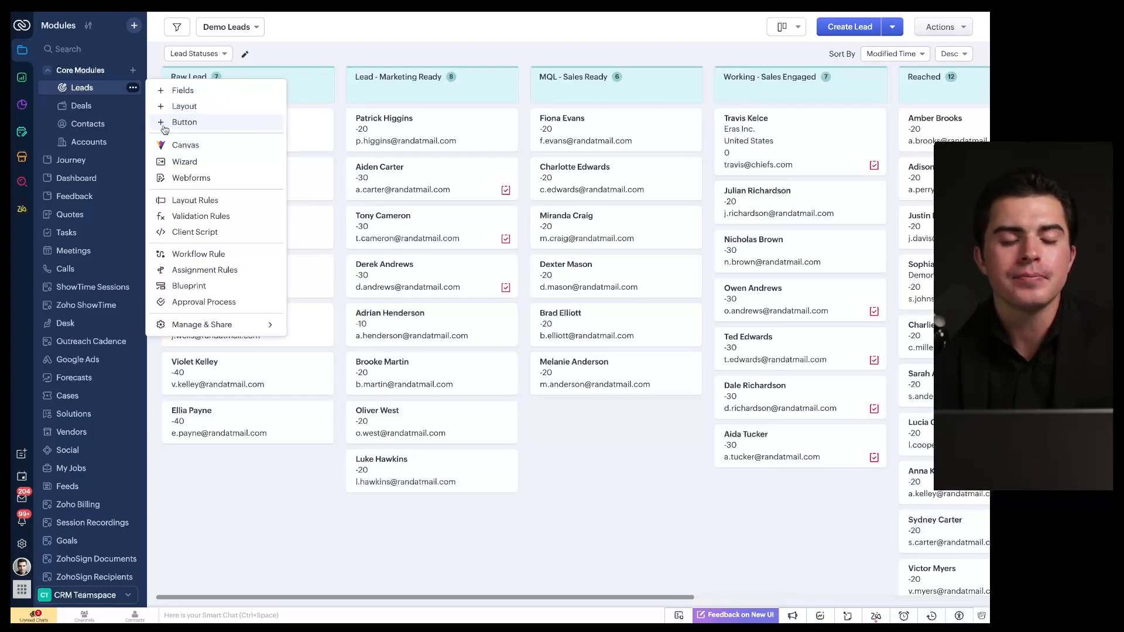
{"action": "left_click", "coordinate": [387, 124]}
{"action": "left_click", "coordinate": [401, 118]}
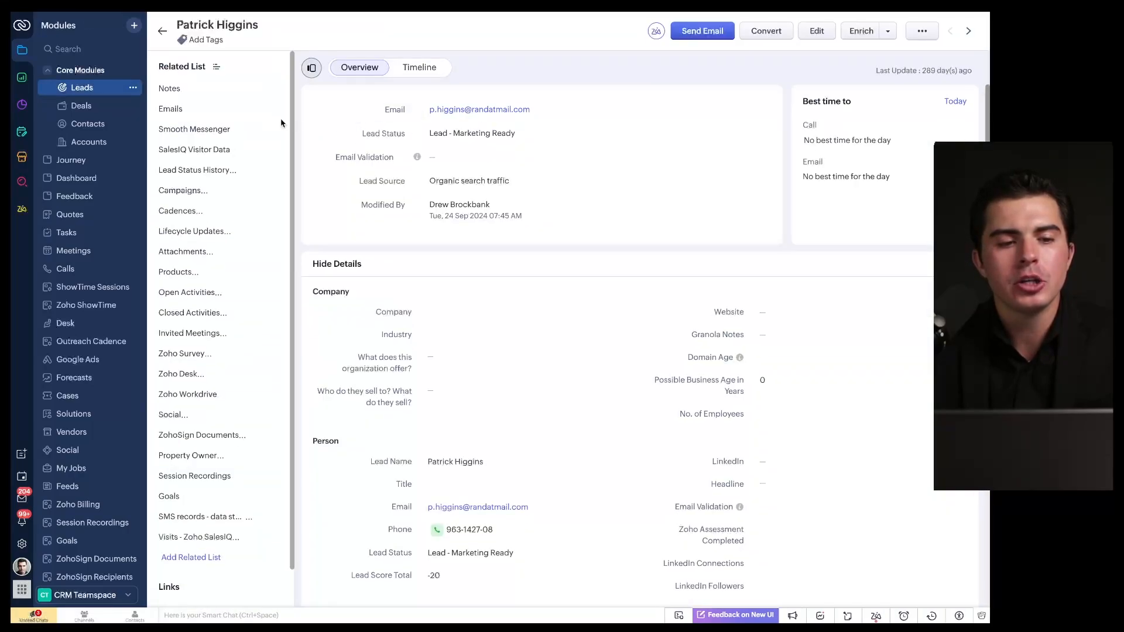
{"action": "left_click", "coordinate": [134, 89]}
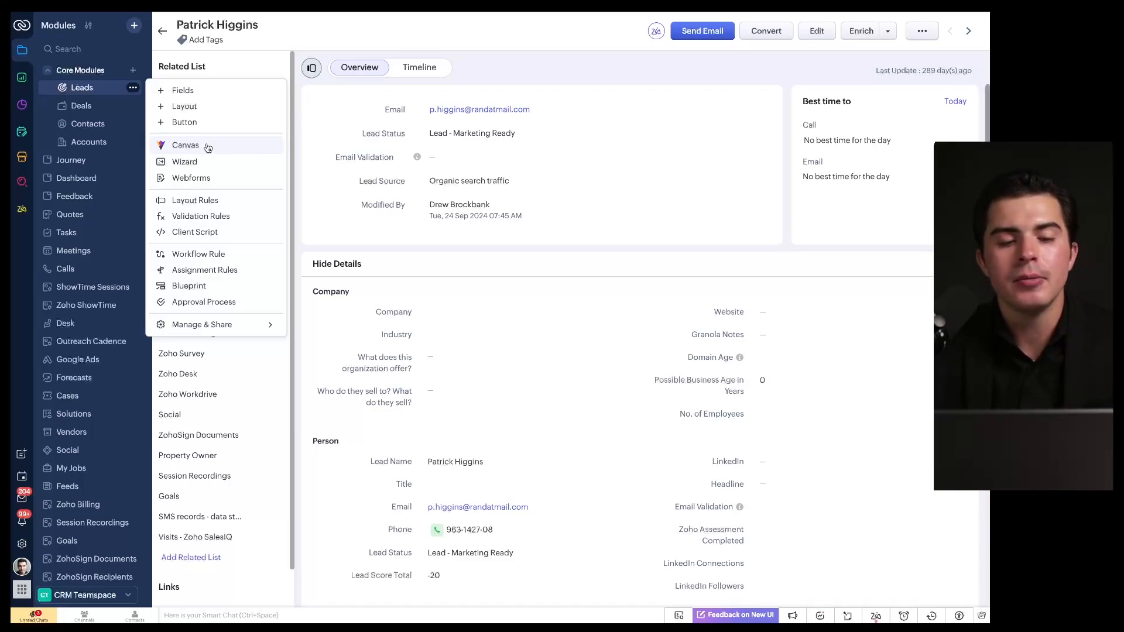
{"action": "mouse_move", "coordinate": [891, 53]}
{"action": "left_mouse_down"}
{"action": "mouse_move", "coordinate": [481, 70]}
{"action": "mouse_move", "coordinate": [509, 157]}
{"action": "left_mouse_up"}
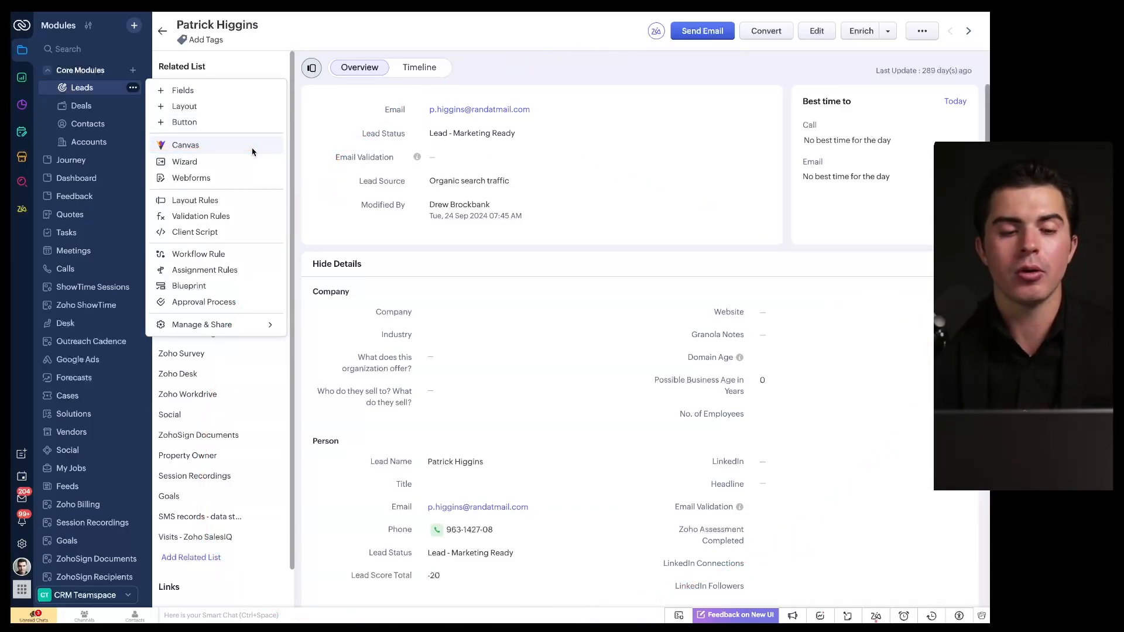
{"action": "left_click_drag", "start_coordinate": [158, 154], "coordinate": [273, 154]}
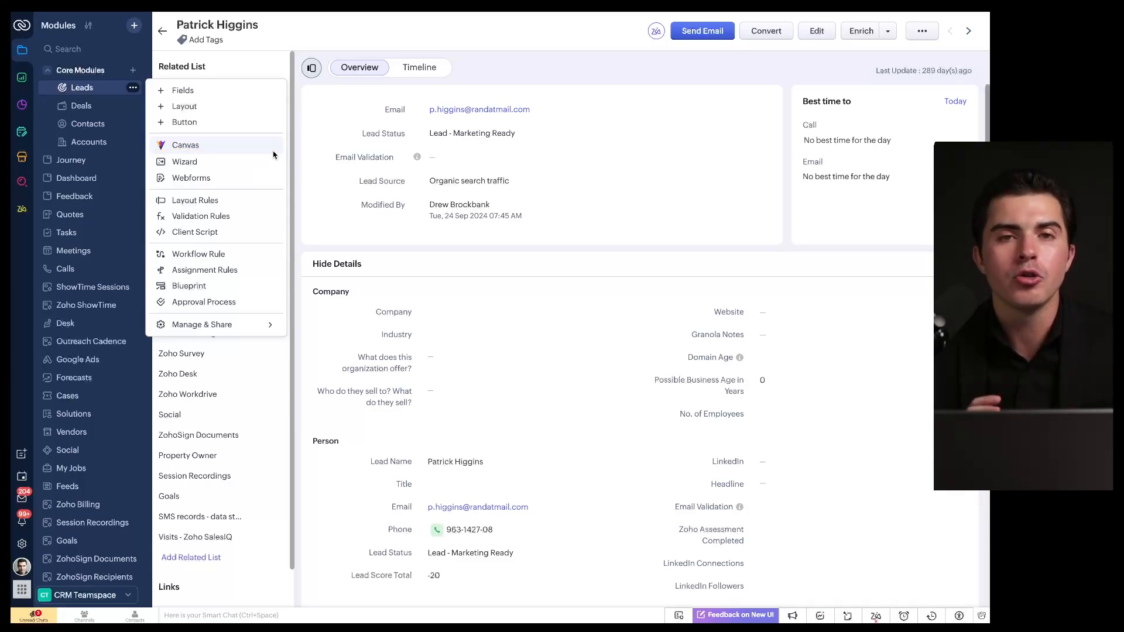
{"action": "left_click_drag", "start_coordinate": [170, 153], "coordinate": [273, 156]}
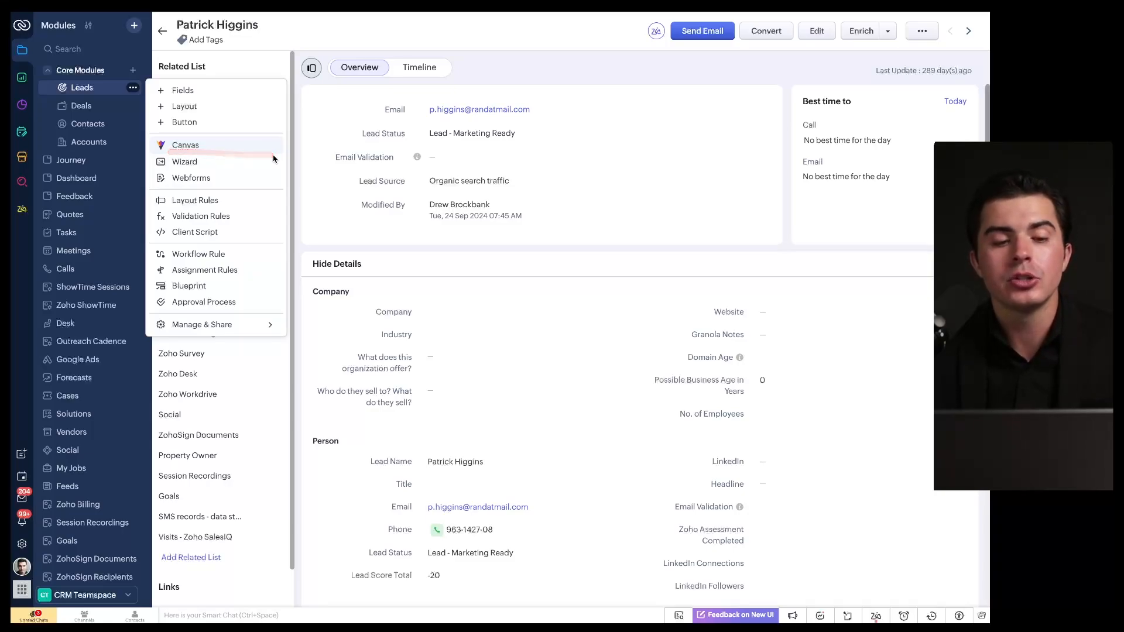
{"action": "mouse_move", "coordinate": [174, 173]}
{"action": "left_mouse_down"}
{"action": "mouse_move", "coordinate": [258, 170]}
{"action": "mouse_move", "coordinate": [223, 187]}
{"action": "mouse_move", "coordinate": [244, 186]}
{"action": "left_mouse_up"}
{"action": "mouse_move", "coordinate": [154, 206]}
{"action": "left_mouse_down"}
{"action": "mouse_move", "coordinate": [247, 208]}
{"action": "mouse_move", "coordinate": [232, 221]}
{"action": "mouse_move", "coordinate": [265, 221]}
{"action": "left_mouse_up"}
{"action": "left_click_drag", "start_coordinate": [148, 241], "coordinate": [277, 242]}
{"action": "left_click_drag", "start_coordinate": [165, 258], "coordinate": [257, 260]}
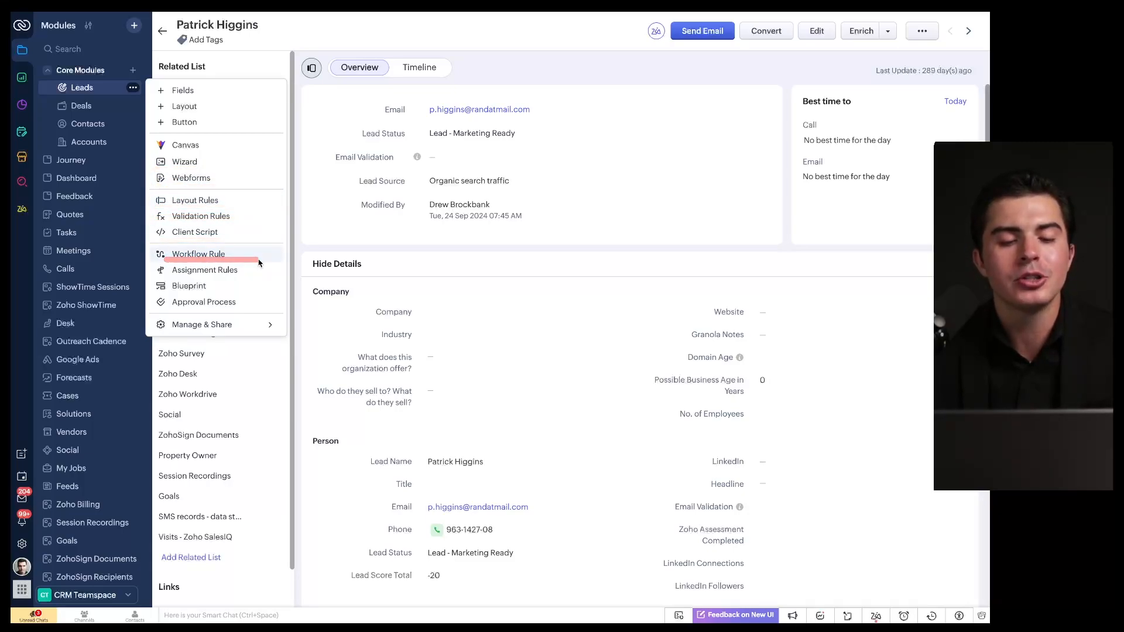
{"action": "left_click_drag", "start_coordinate": [161, 276], "coordinate": [241, 275]}
{"action": "mouse_move", "coordinate": [155, 297]}
{"action": "left_mouse_down"}
{"action": "mouse_move", "coordinate": [218, 297]}
{"action": "mouse_move", "coordinate": [242, 313]}
{"action": "left_mouse_up"}
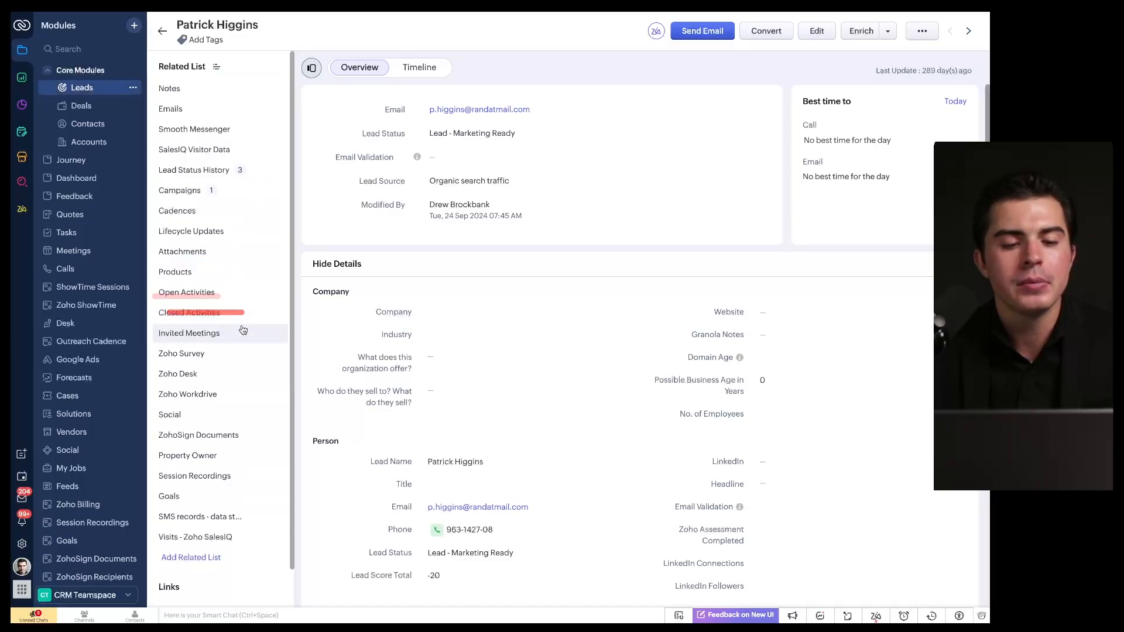
Step: Open the Leads ⋯ menu to reach Manage Modules under Manage & Share
{"action": "left_click", "coordinate": [133, 89]}
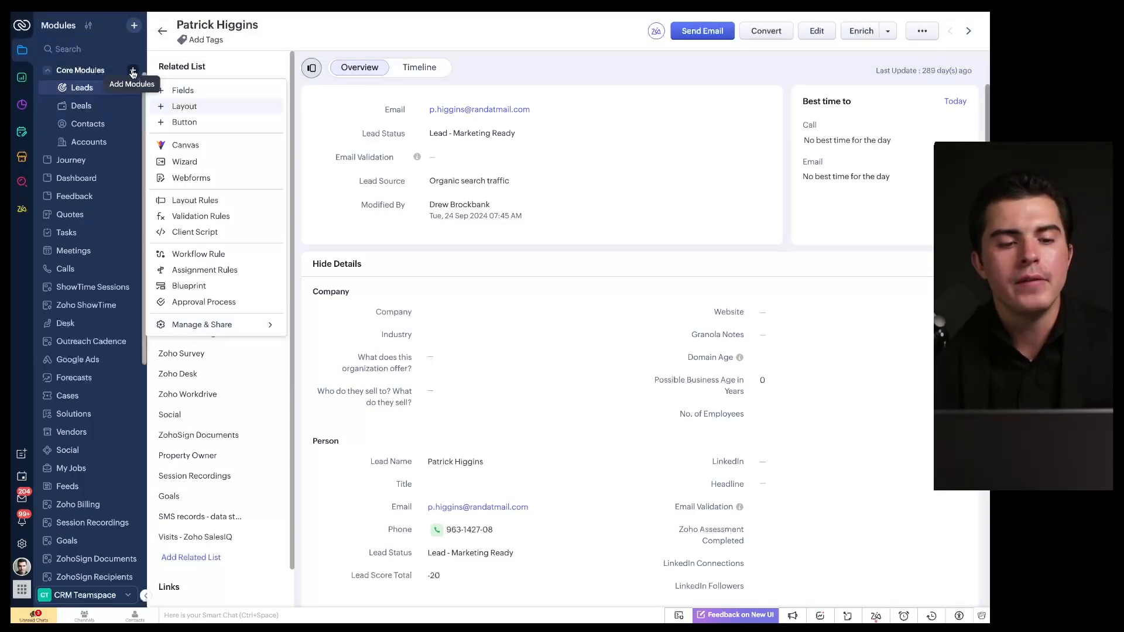
{"action": "mouse_move", "coordinate": [236, 326]}
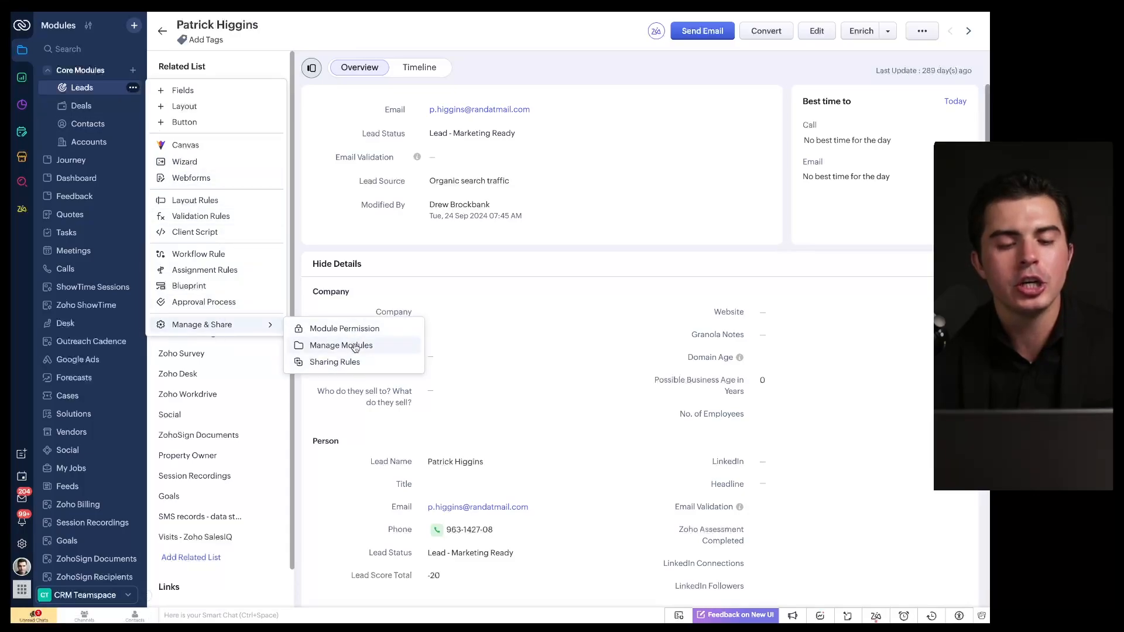
Step: Open the Manage Modules panel, look through it, then close it
{"action": "left_click", "coordinate": [88, 28]}
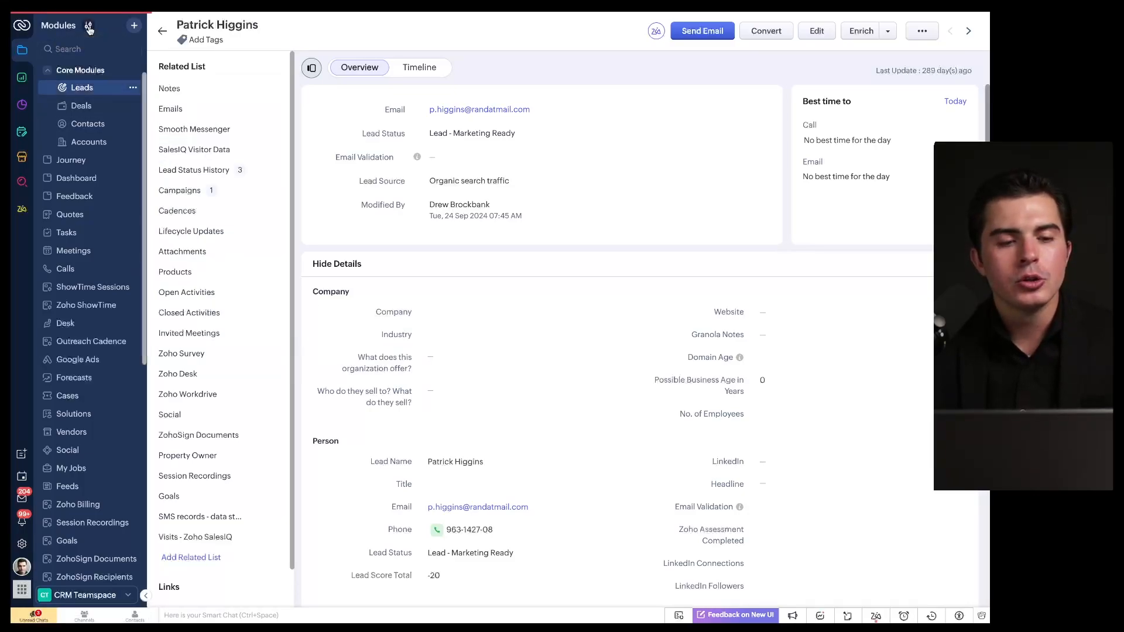
{"action": "scroll", "coordinate": [101, 303], "scroll_direction": "down", "scroll_amount": 7}
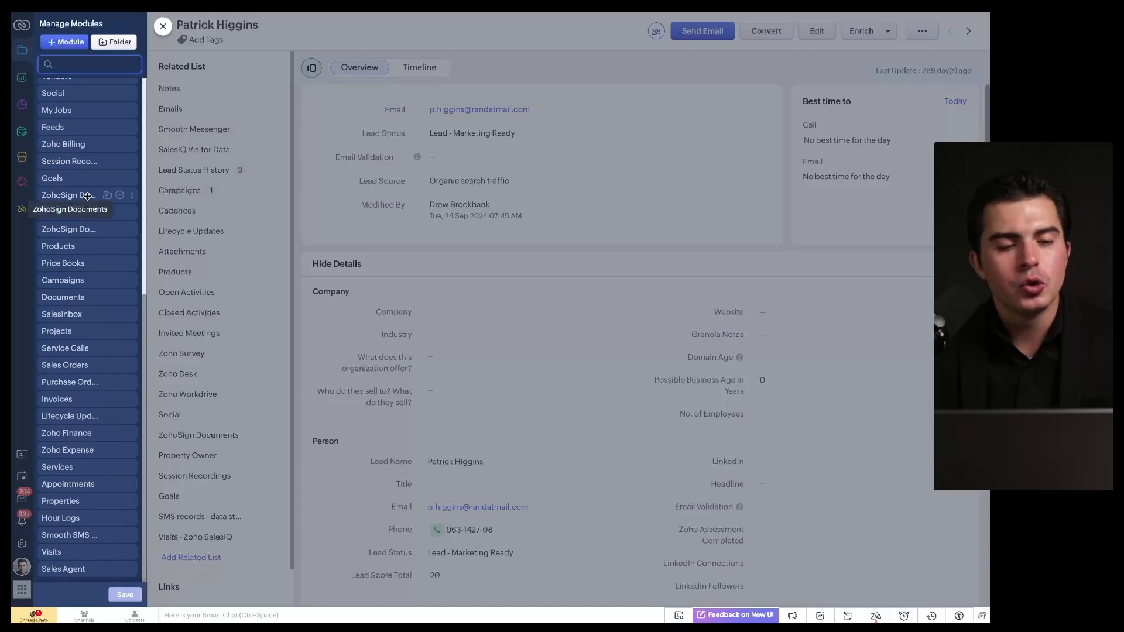
{"action": "scroll", "coordinate": [88, 199], "scroll_direction": "up", "scroll_amount": 7}
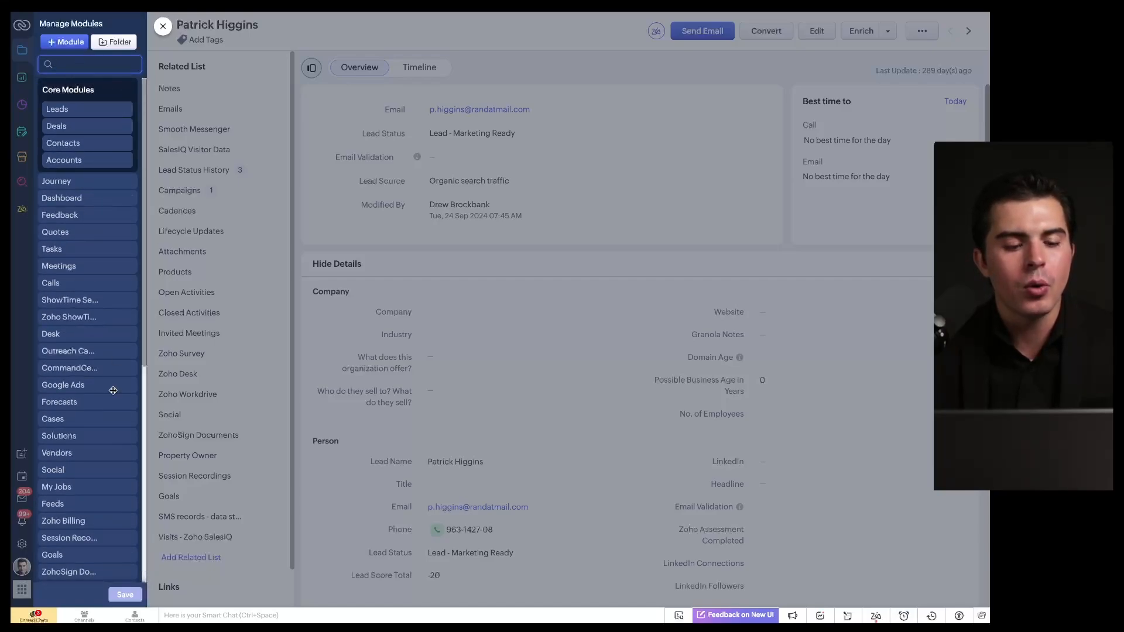
{"action": "left_click", "coordinate": [163, 26]}
{"action": "scroll", "coordinate": [101, 239], "scroll_direction": "down", "scroll_amount": 5}
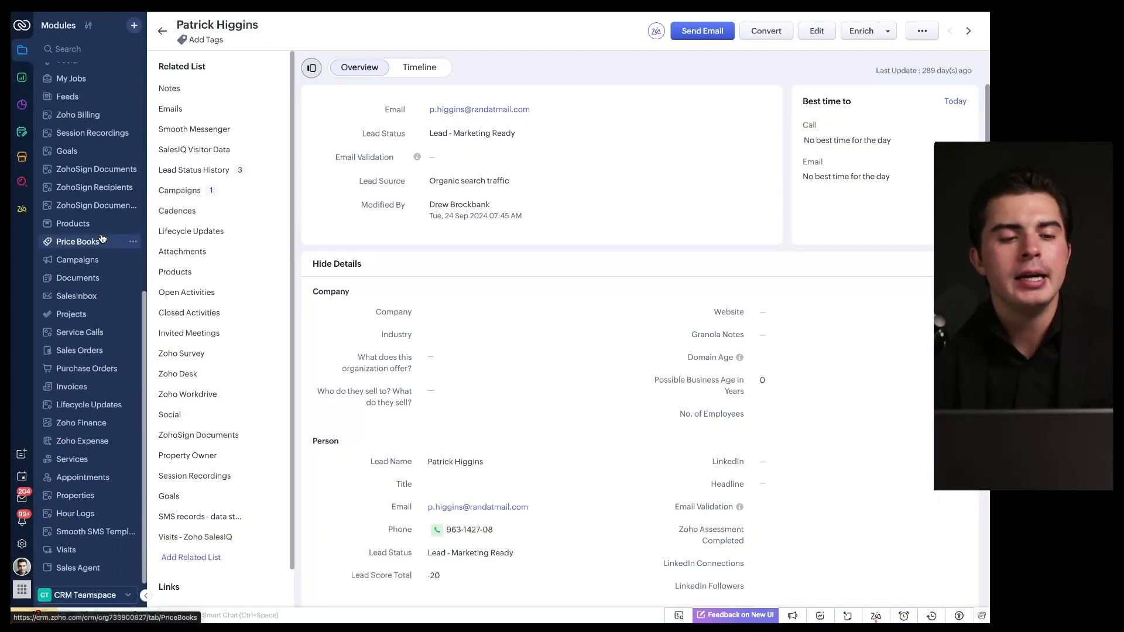
{"action": "scroll", "coordinate": [102, 238], "scroll_direction": "up", "scroll_amount": 7}
{"action": "scroll", "coordinate": [102, 239], "scroll_direction": "down", "scroll_amount": 6}
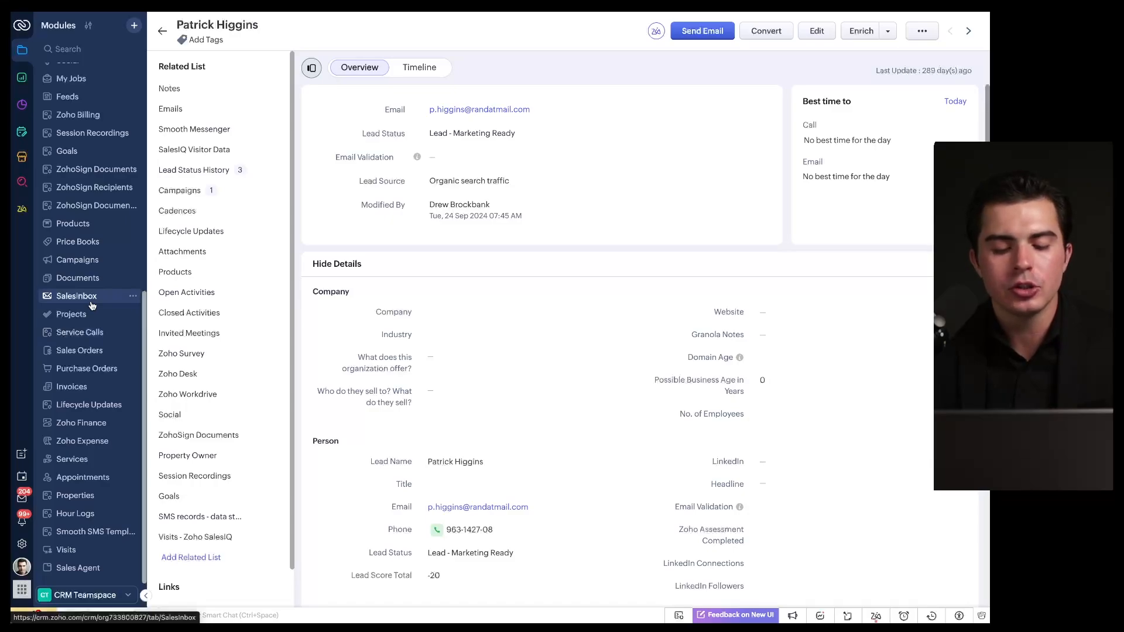
{"action": "scroll", "coordinate": [79, 264], "scroll_direction": "up", "scroll_amount": 6}
Step: Search the sidebar for 'leads', clear the search, and collapse then re-expand Core Modules
{"action": "left_click", "coordinate": [85, 48]}
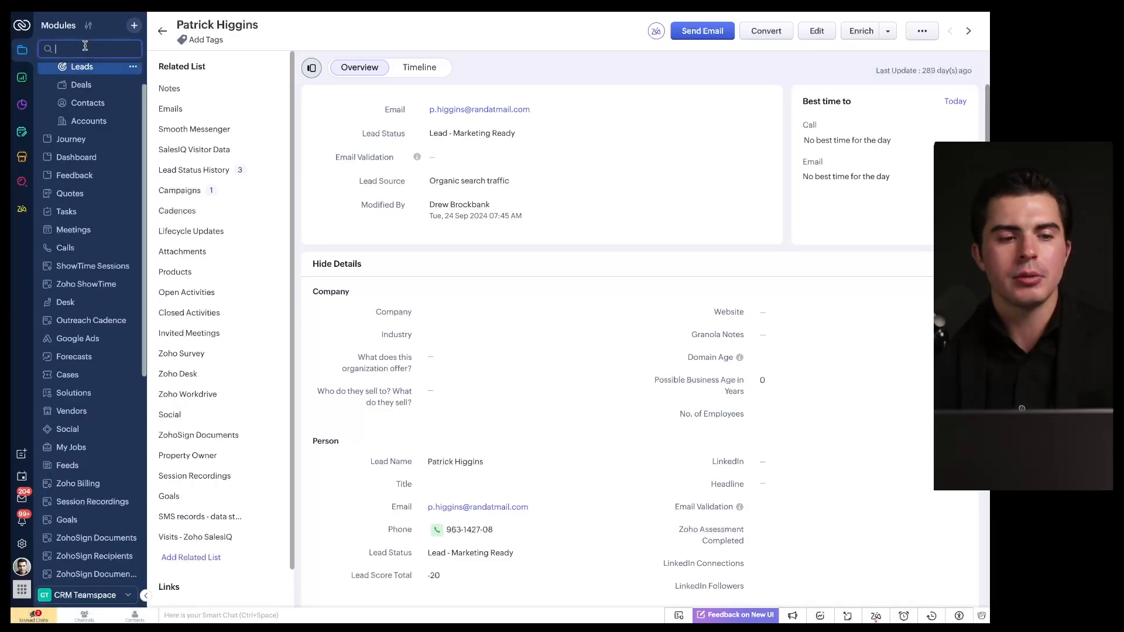
{"action": "type", "text": "leads"}
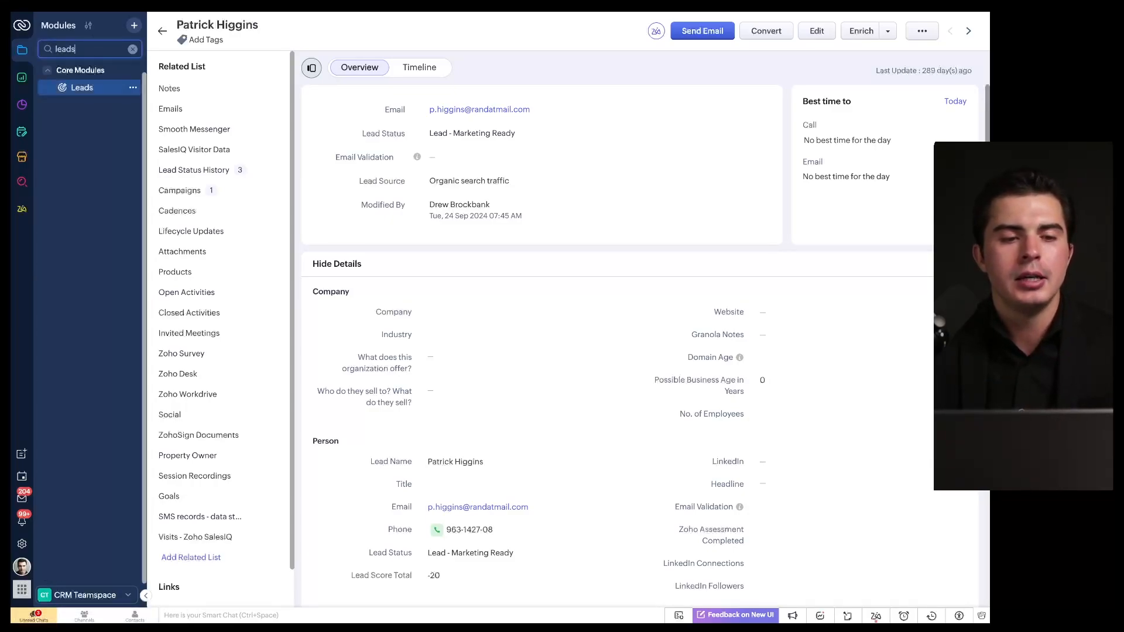
{"action": "key", "text": "BackSpace"}
{"action": "key", "text": "BackSpace"}
{"action": "key", "text": "BackSpace"}
{"action": "key", "text": "BackSpace"}
{"action": "key", "text": "BackSpace"}
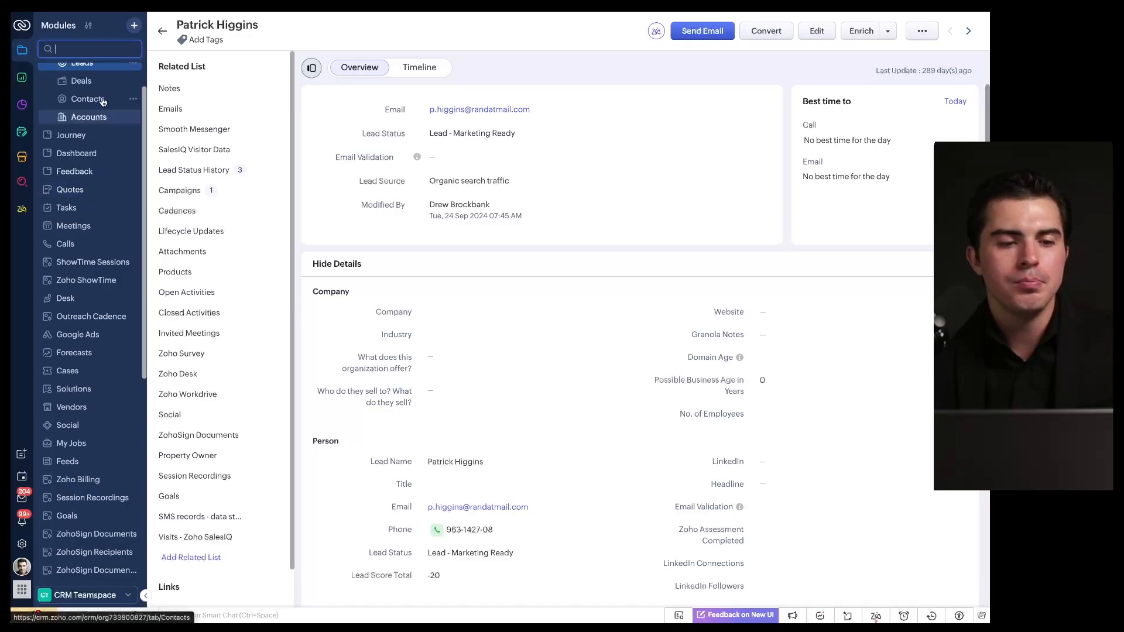
{"action": "left_click", "coordinate": [49, 71]}
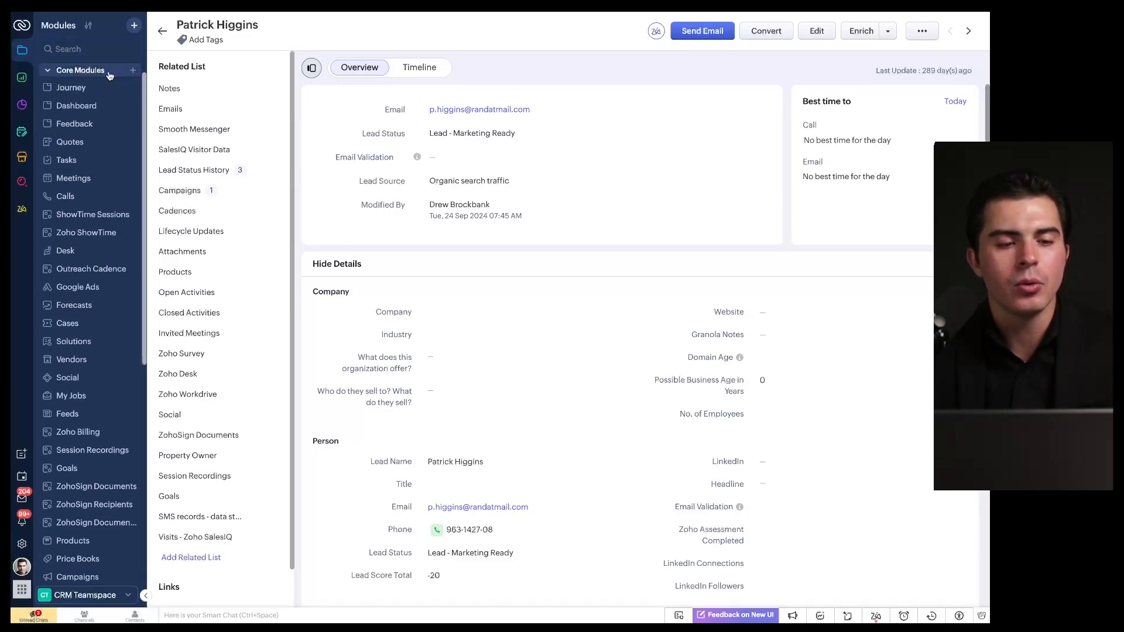
{"action": "left_click", "coordinate": [47, 70]}
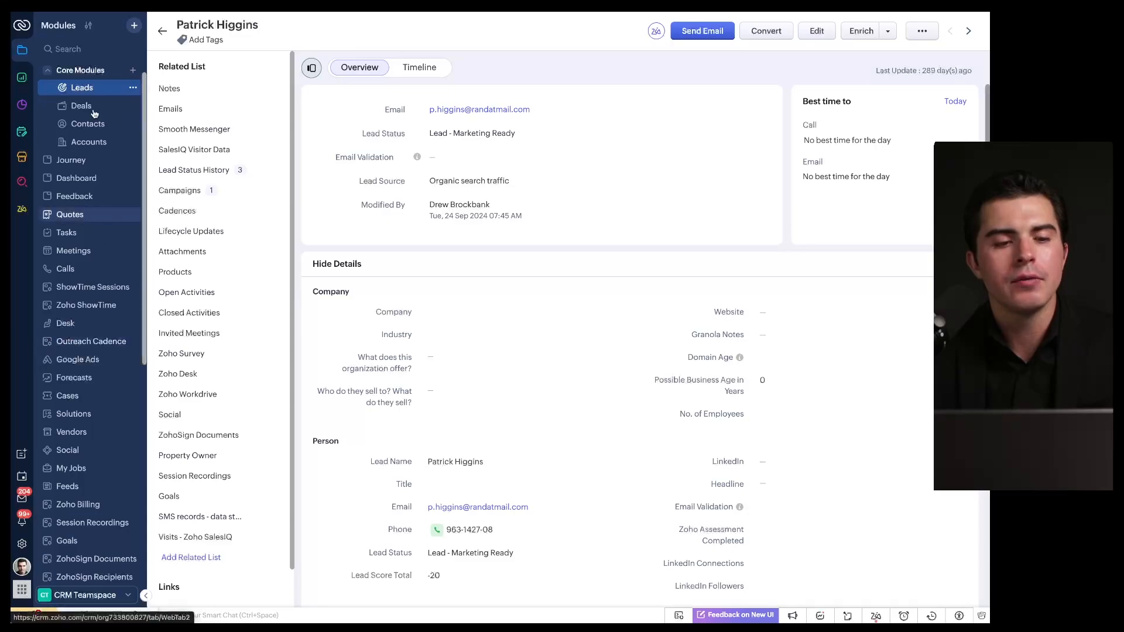
Step: In Manage Modules, add a new folder and rename Untitled Folder 1 to Marketing
{"action": "left_click", "coordinate": [86, 29]}
{"action": "scroll", "coordinate": [117, 544], "scroll_direction": "down", "scroll_amount": 10}
{"action": "left_click", "coordinate": [115, 46]}
{"action": "scroll", "coordinate": [80, 347], "scroll_direction": "down", "scroll_amount": 1}
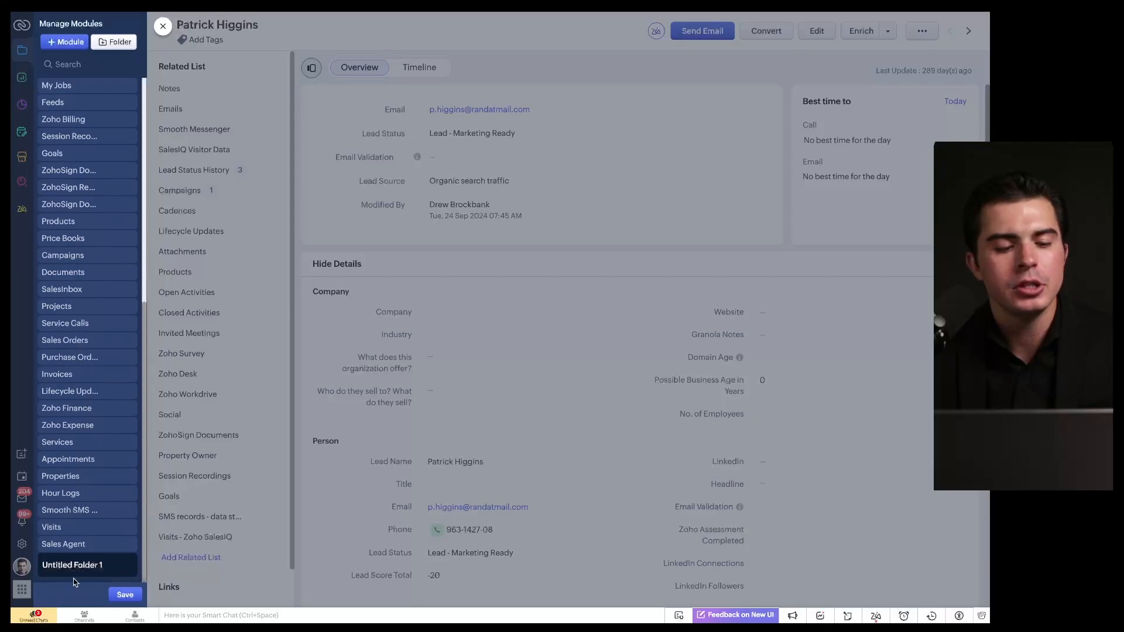
{"action": "left_click", "coordinate": [108, 565]}
{"action": "key", "text": "ctrl+a"}
{"action": "type", "text": "Mar"}
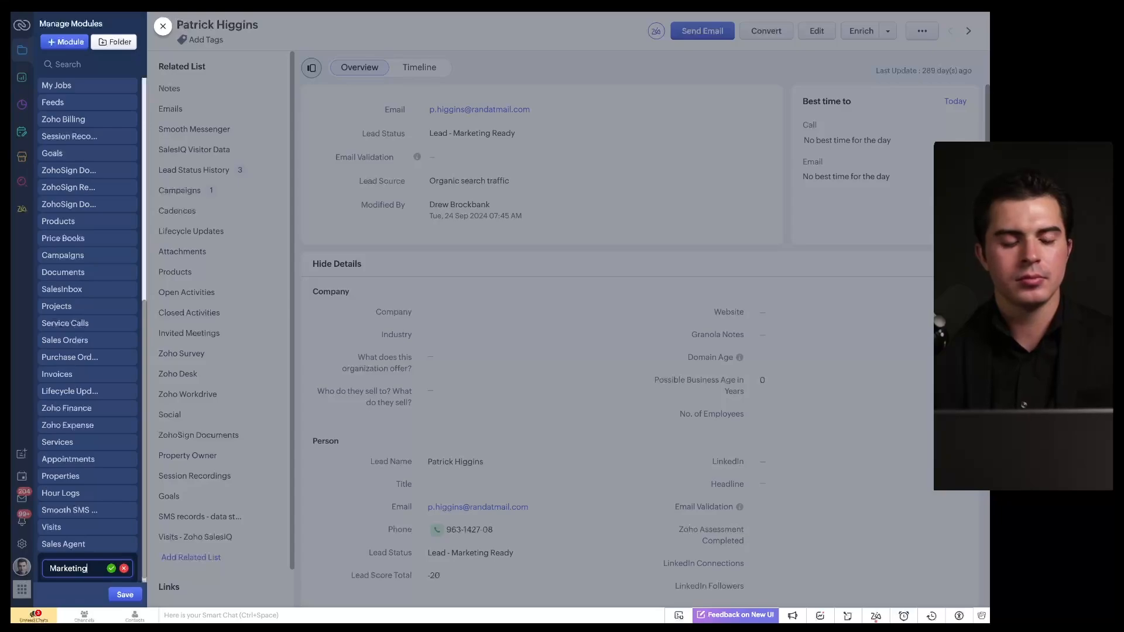
{"action": "left_click", "coordinate": [112, 569]}
Step: Move the ZohoSign Document Events module into the Marketing folder
{"action": "left_click_drag", "start_coordinate": [79, 569], "coordinate": [107, 232]}
{"action": "left_click", "coordinate": [527, 64]}
{"action": "left_click", "coordinate": [469, 127]}
{"action": "left_click", "coordinate": [611, 100]}
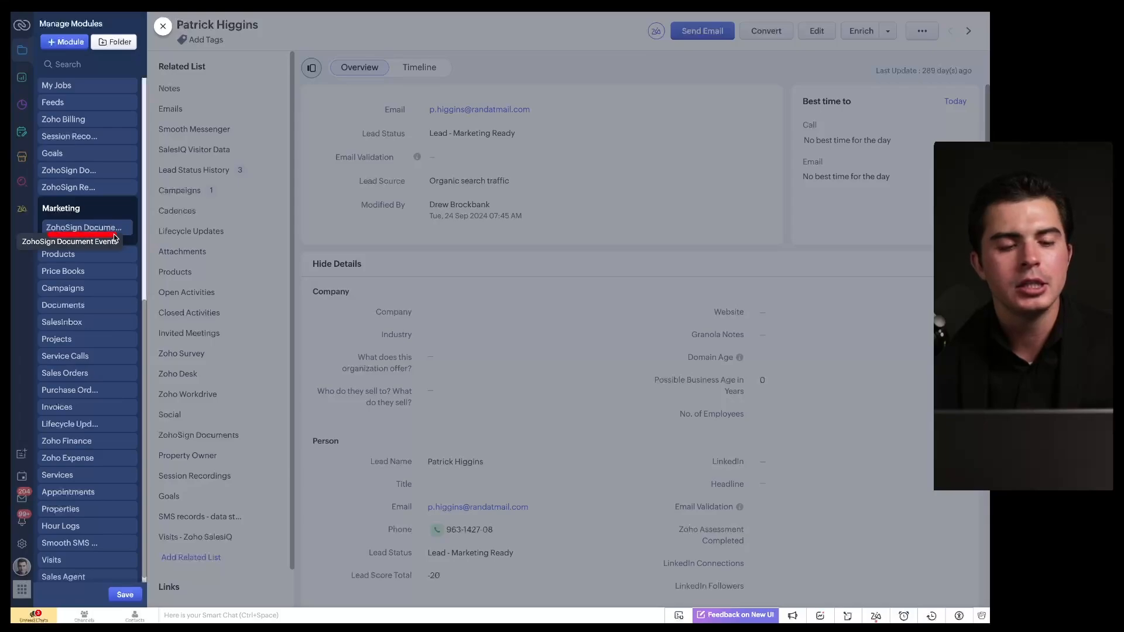
{"action": "mouse_move", "coordinate": [124, 198]}
{"action": "left_mouse_down"}
{"action": "mouse_move", "coordinate": [46, 229]}
{"action": "mouse_move", "coordinate": [122, 192]}
{"action": "left_mouse_up"}
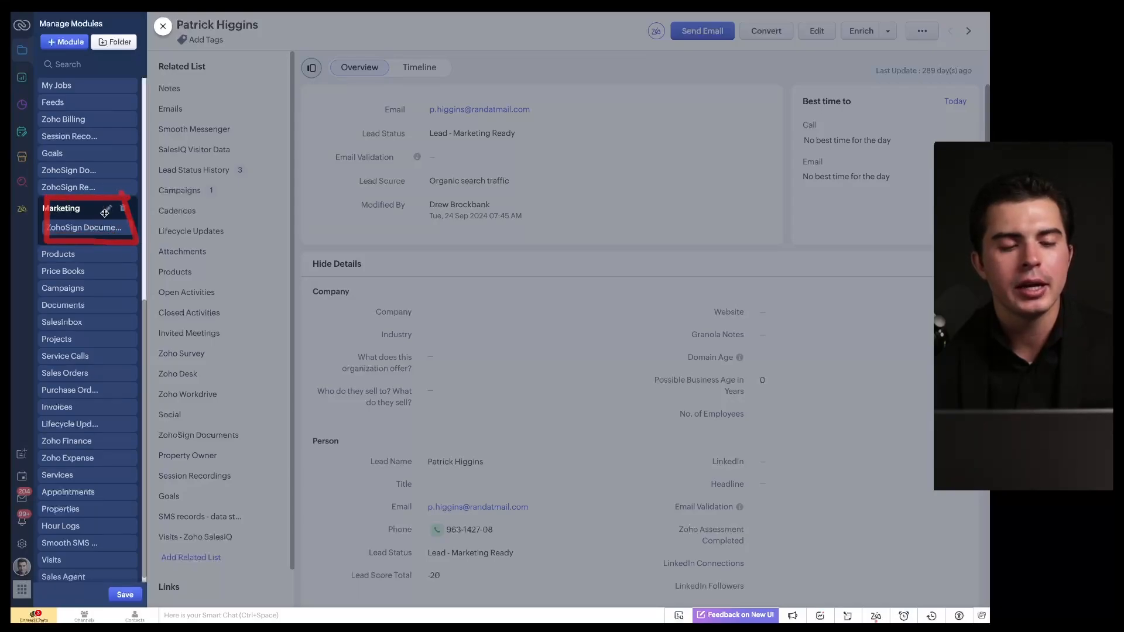
{"action": "scroll", "coordinate": [105, 214], "scroll_direction": "up", "scroll_amount": 7}
{"action": "scroll", "coordinate": [76, 286], "scroll_direction": "down", "scroll_amount": 3}
{"action": "scroll", "coordinate": [76, 285], "scroll_direction": "up", "scroll_amount": 3}
{"action": "mouse_move", "coordinate": [44, 95]}
{"action": "left_mouse_down"}
{"action": "mouse_move", "coordinate": [137, 95]}
{"action": "mouse_move", "coordinate": [50, 138]}
{"action": "left_mouse_up"}
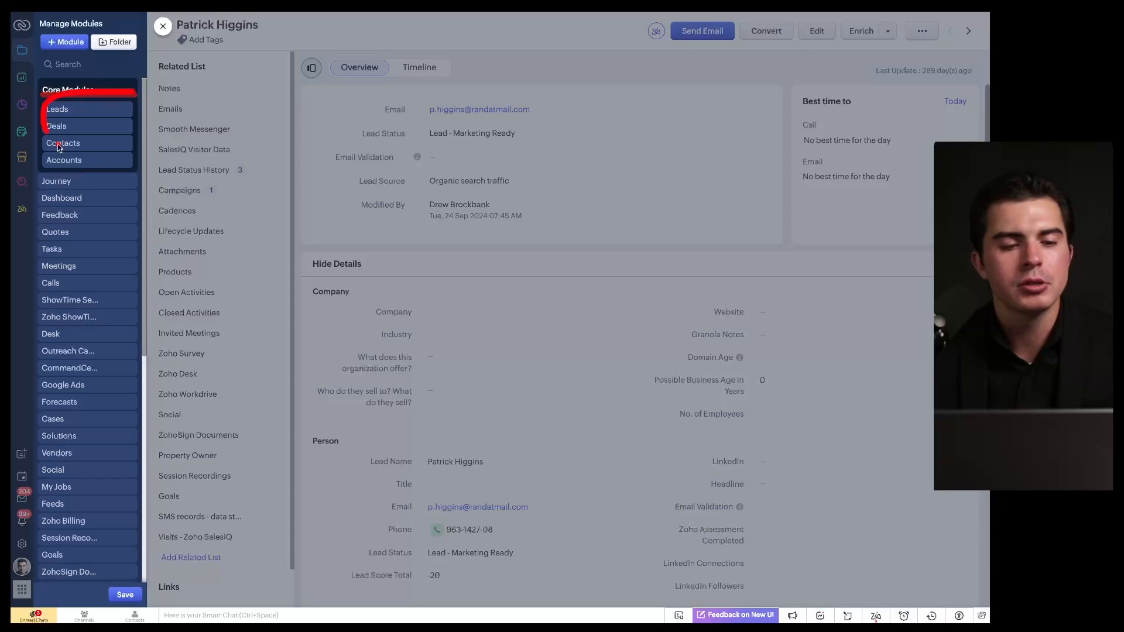
{"action": "scroll", "coordinate": [117, 246], "scroll_direction": "down", "scroll_amount": 6}
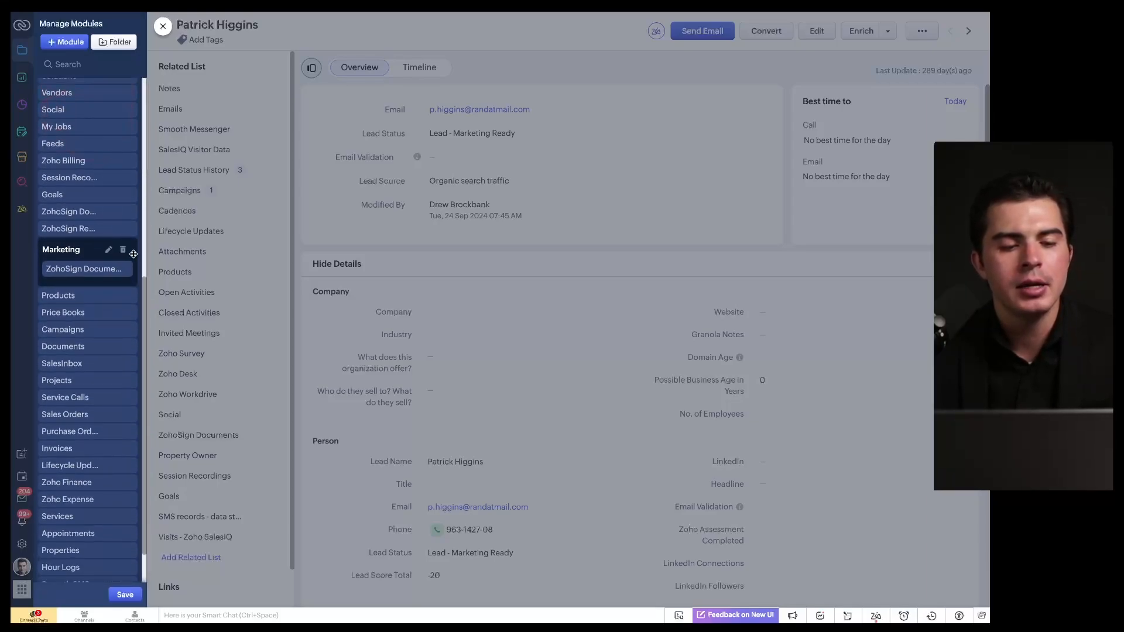
Step: Delete the Marketing folder, moving its module to Root, and save the module list
{"action": "left_click", "coordinate": [122, 252]}
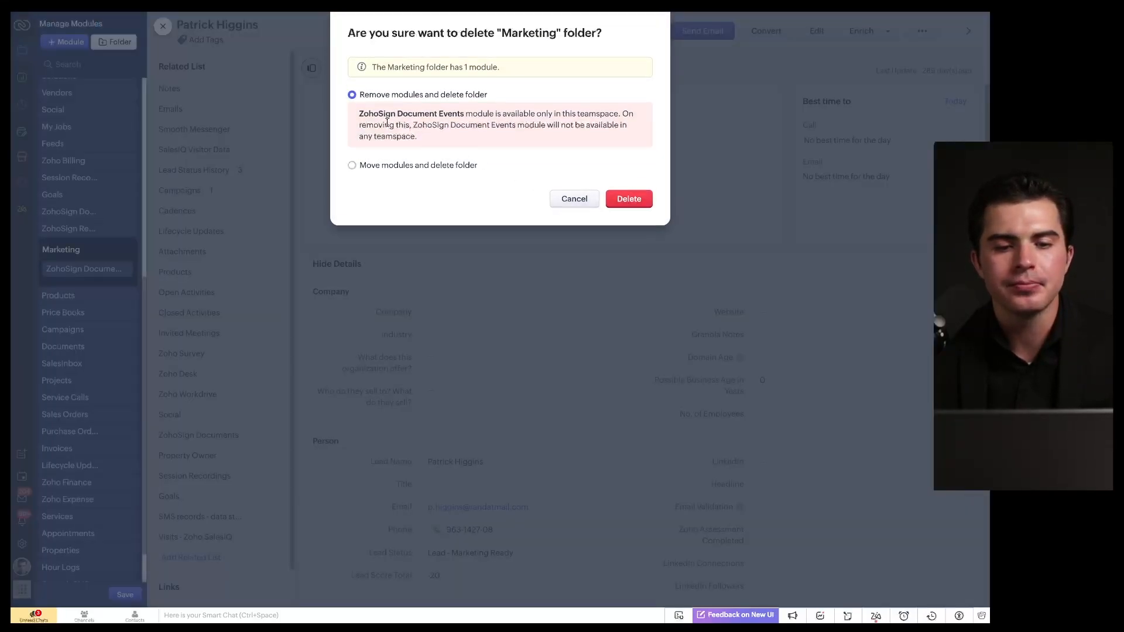
{"action": "left_click_drag", "start_coordinate": [377, 105], "coordinate": [514, 101]}
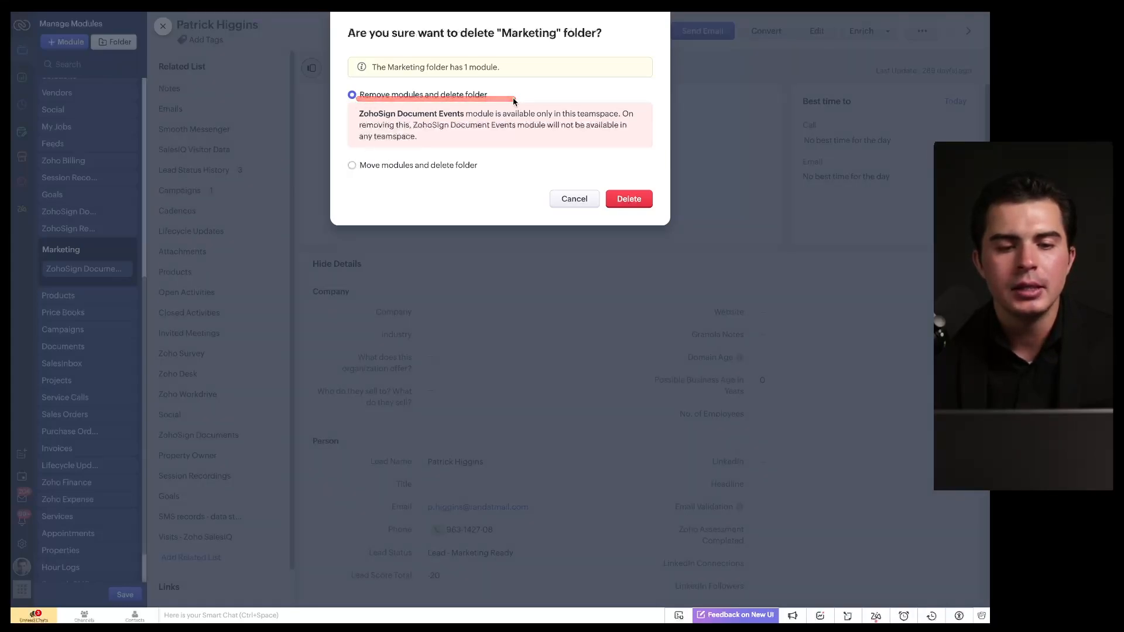
{"action": "left_click", "coordinate": [408, 167]}
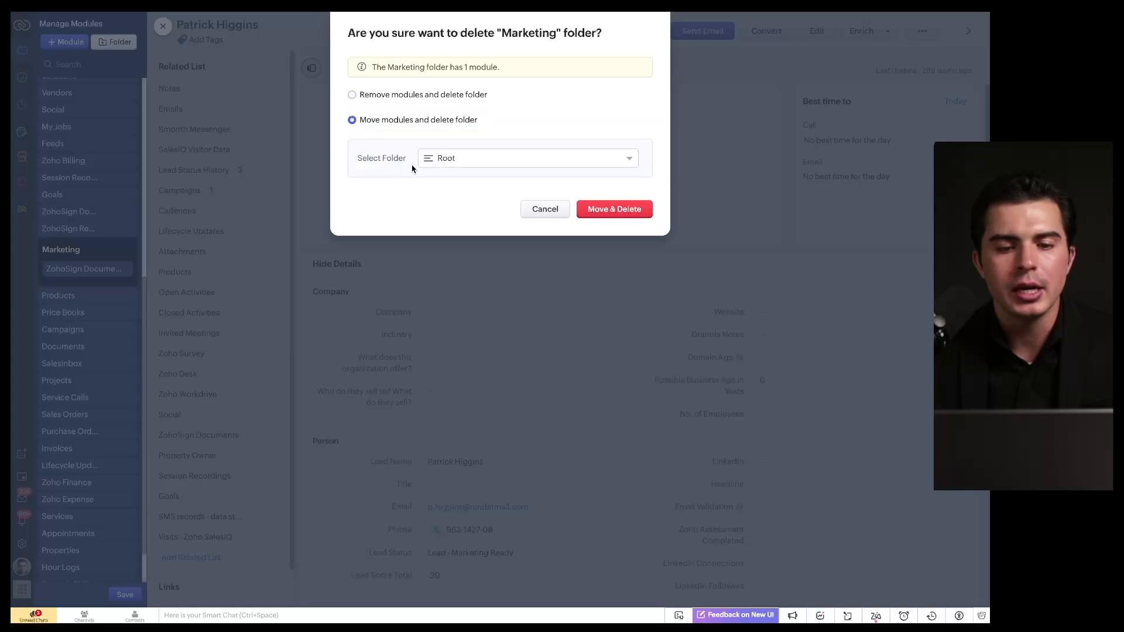
{"action": "left_click", "coordinate": [614, 209]}
{"action": "scroll", "coordinate": [85, 316], "scroll_direction": "down", "scroll_amount": 1}
{"action": "scroll", "coordinate": [85, 318], "scroll_direction": "up", "scroll_amount": 6}
{"action": "left_click", "coordinate": [125, 595]}
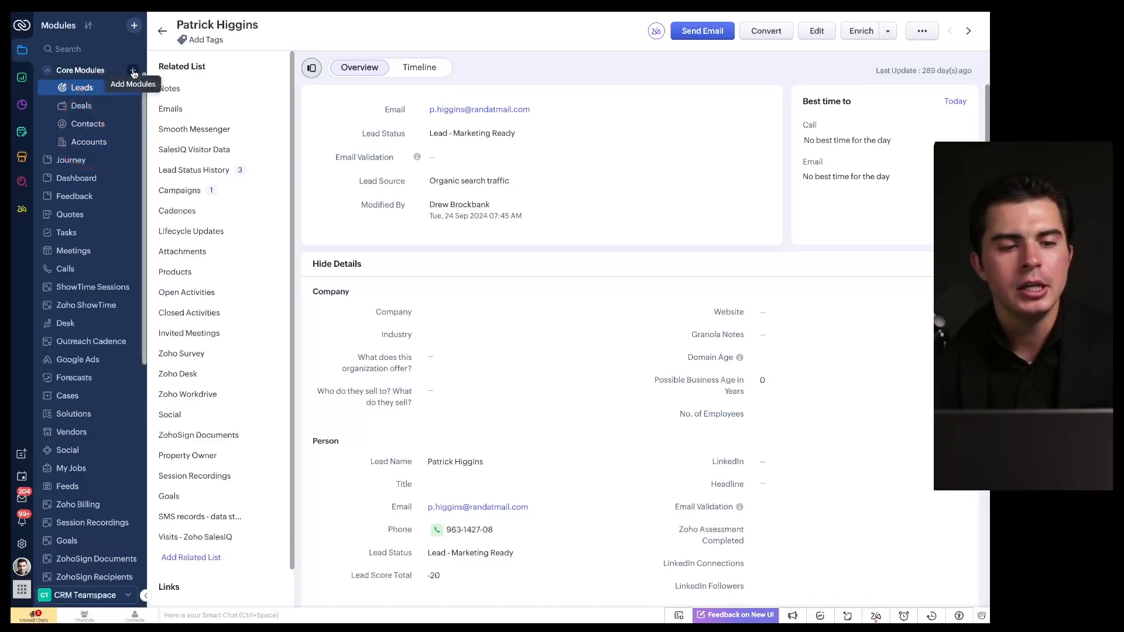
{"action": "left_click", "coordinate": [134, 72]}
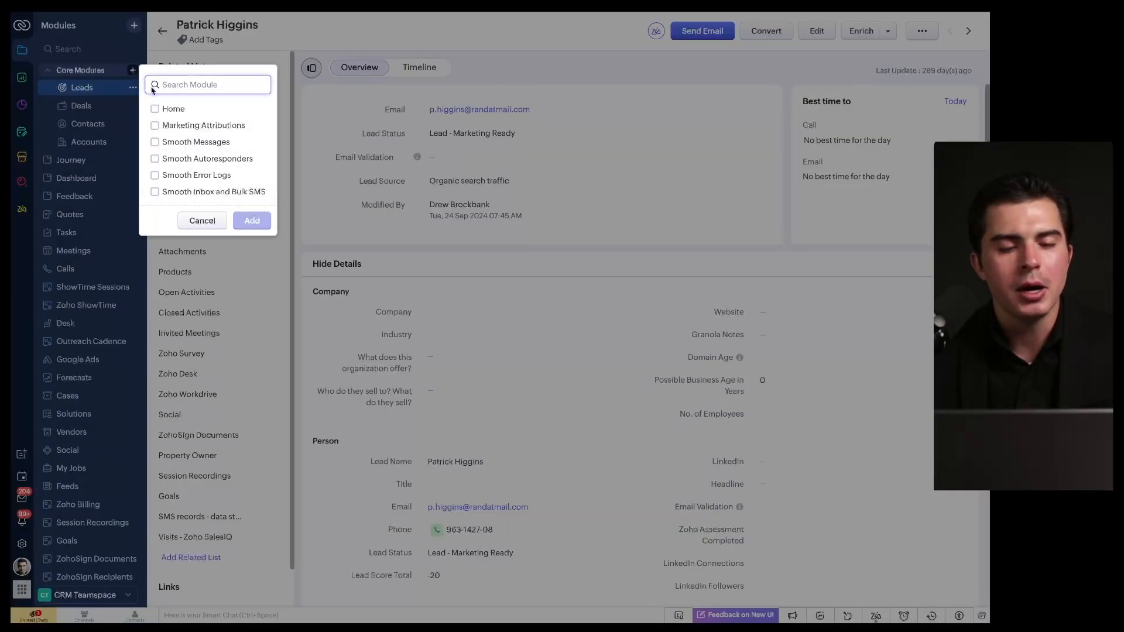
{"action": "left_click", "coordinate": [199, 220]}
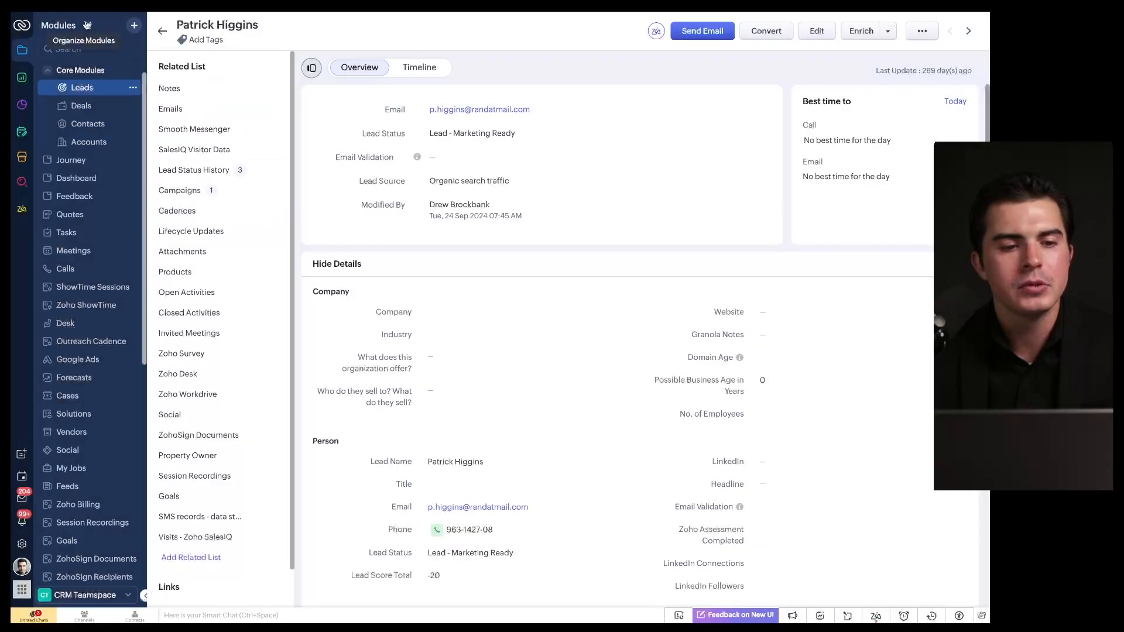
{"action": "left_click", "coordinate": [133, 87]}
{"action": "left_click", "coordinate": [132, 71]}
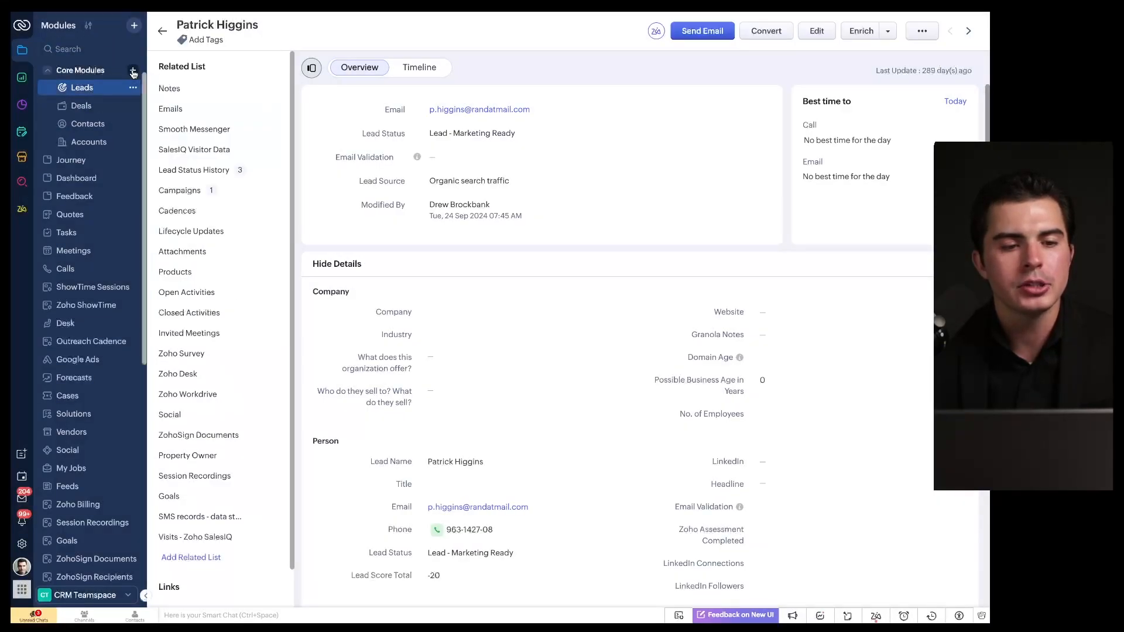
{"action": "left_click", "coordinate": [132, 71]}
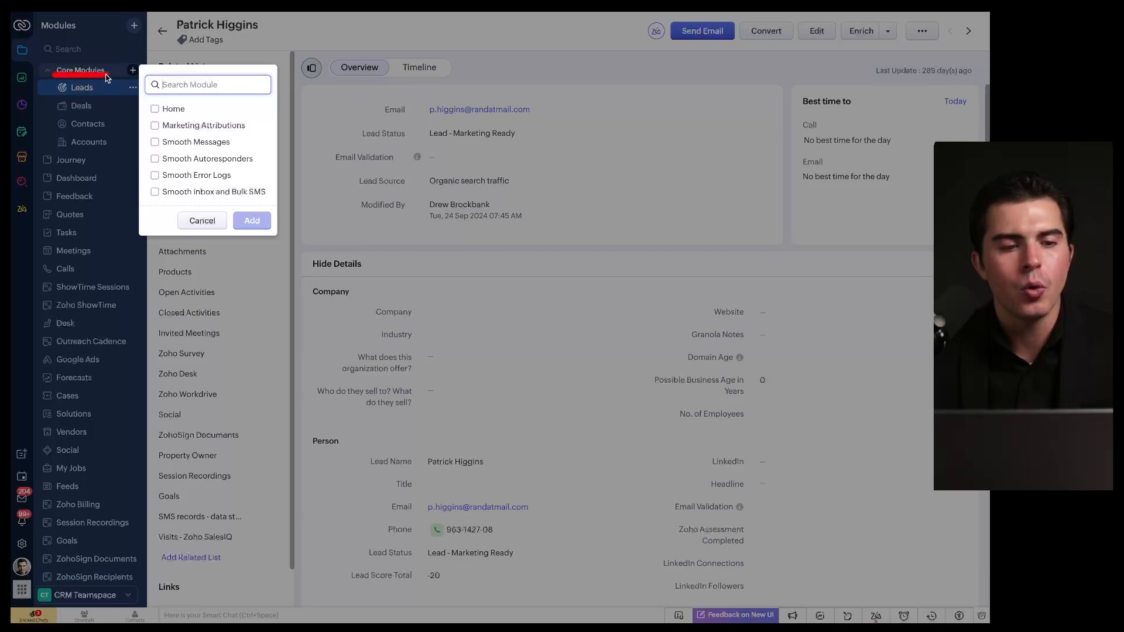
{"action": "left_click", "coordinate": [202, 220]}
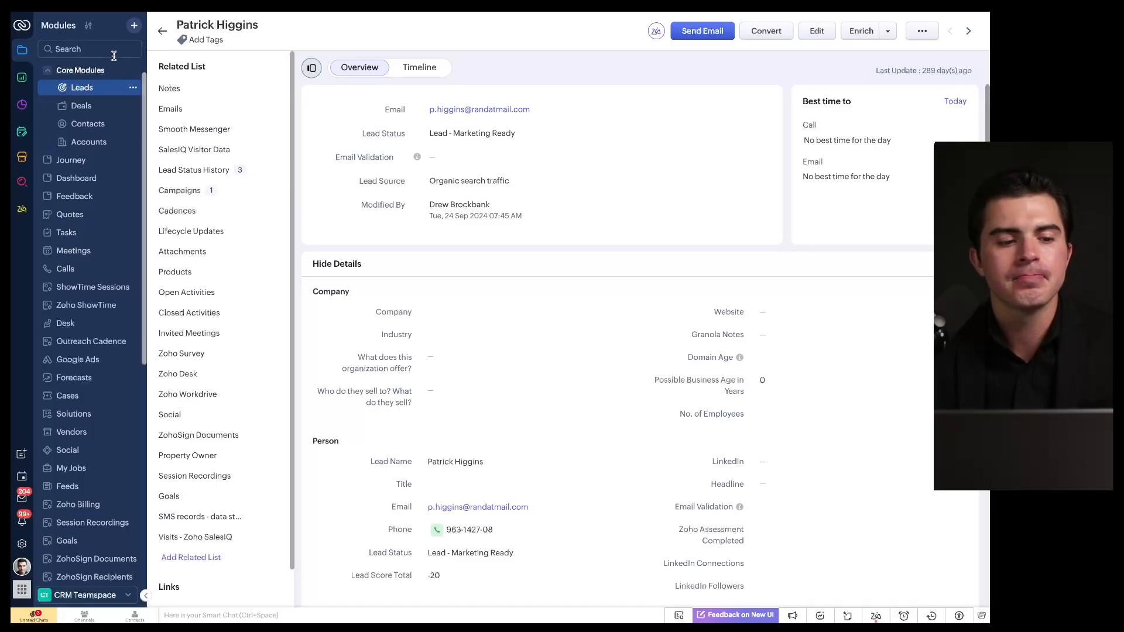
{"action": "left_click", "coordinate": [133, 88]}
{"action": "left_click", "coordinate": [134, 92]}
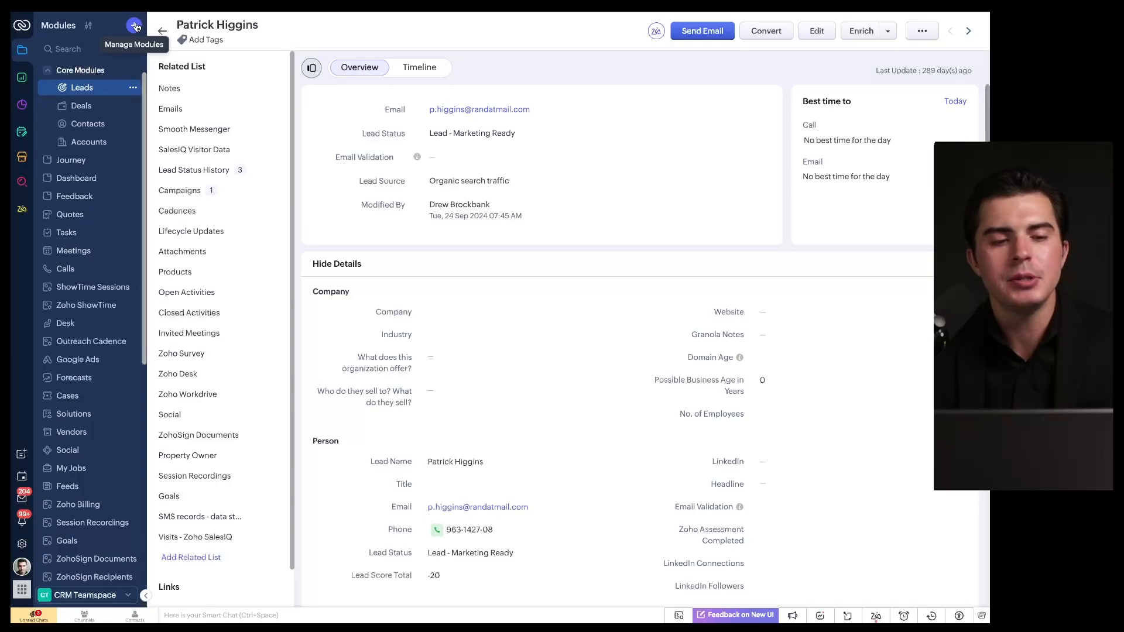
Step: Switch to the Marketing teamspace from the bottom-left teamspace list
{"action": "left_click", "coordinate": [85, 595]}
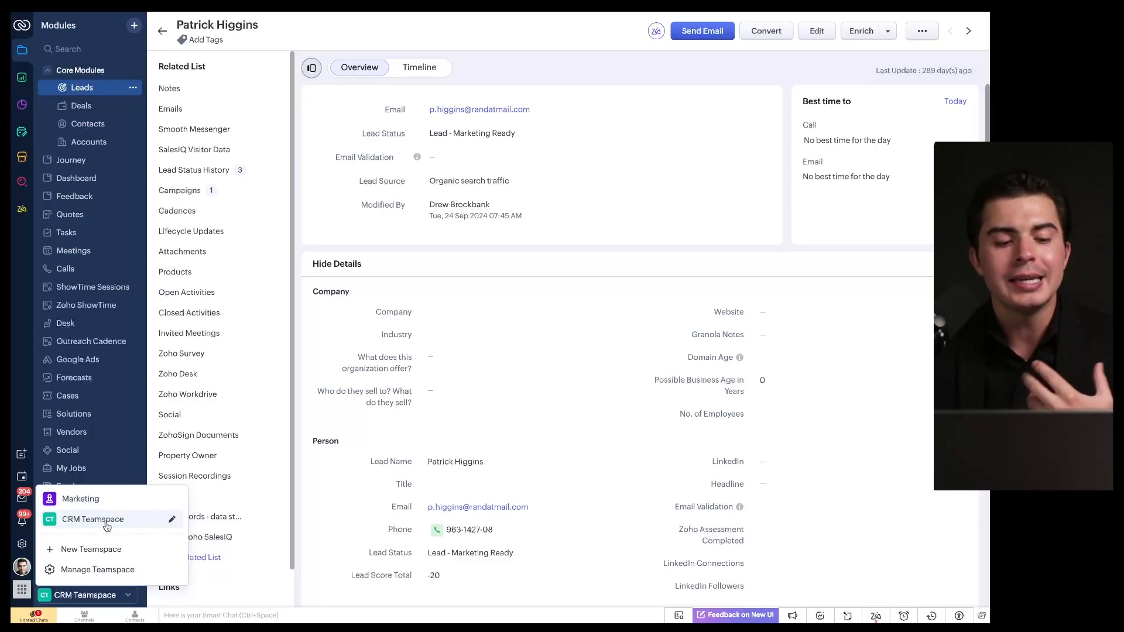
{"action": "left_click", "coordinate": [75, 499]}
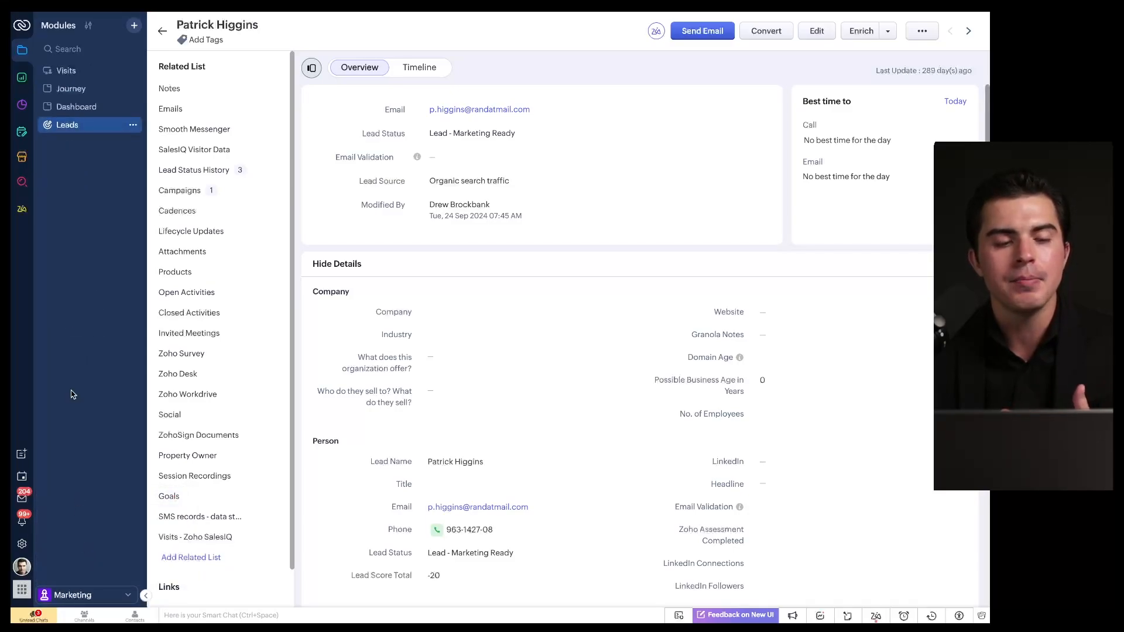
{"action": "left_click_drag", "start_coordinate": [136, 59], "coordinate": [32, 134]}
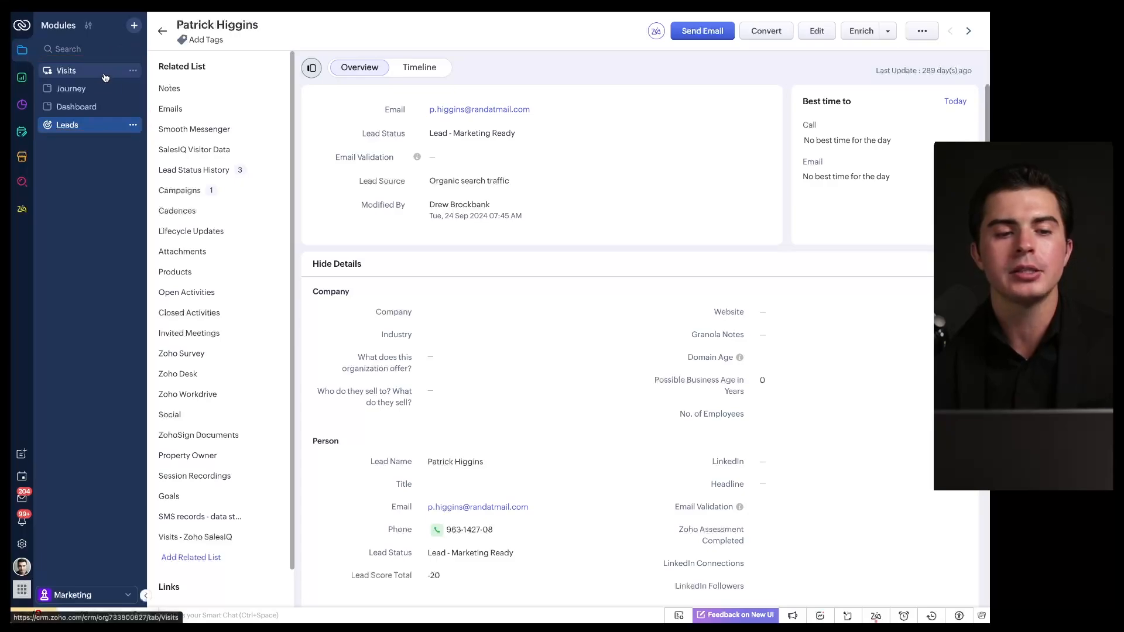
Step: Open the Marketing teamspace's edit settings from the teamspace list
{"action": "left_click", "coordinate": [92, 596]}
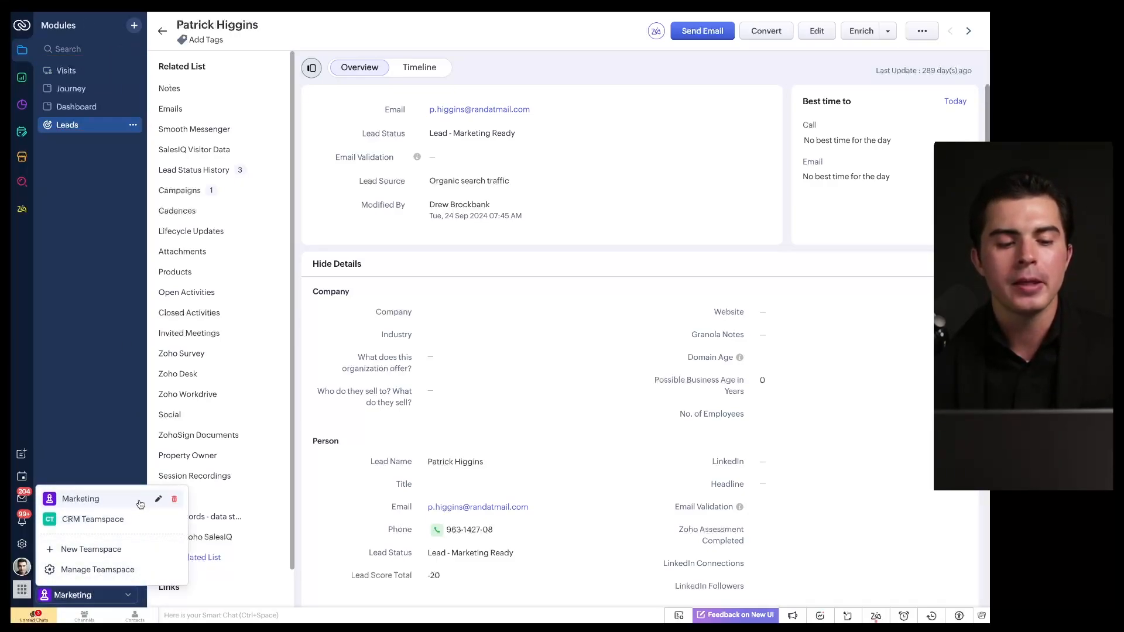
{"action": "left_click", "coordinate": [158, 501]}
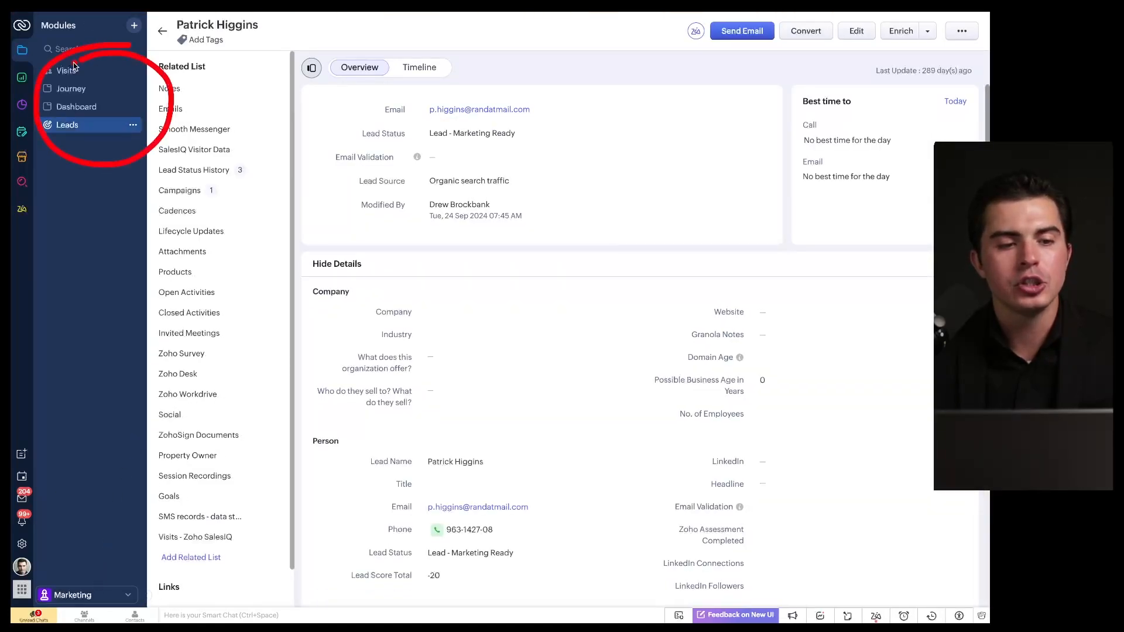
{"action": "left_click", "coordinate": [120, 600]}
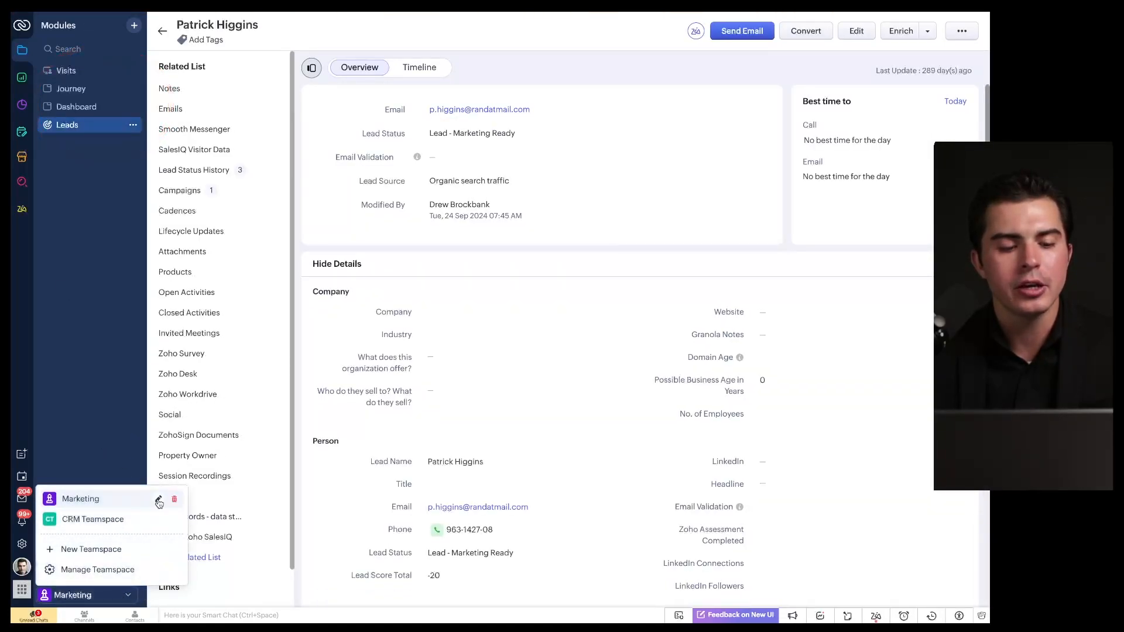
{"action": "left_click", "coordinate": [158, 499]}
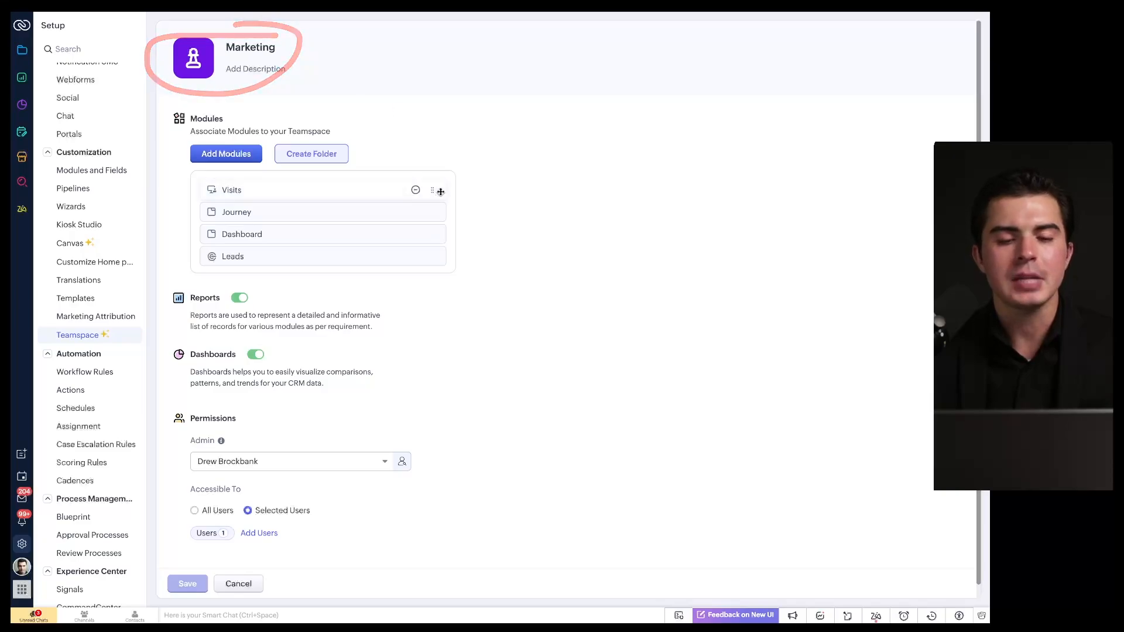
Step: Look over the Marketing teamspace setup page, then leave Setup unsaved via the Modules icon
{"action": "scroll", "coordinate": [332, 225], "scroll_direction": "down", "scroll_amount": 1}
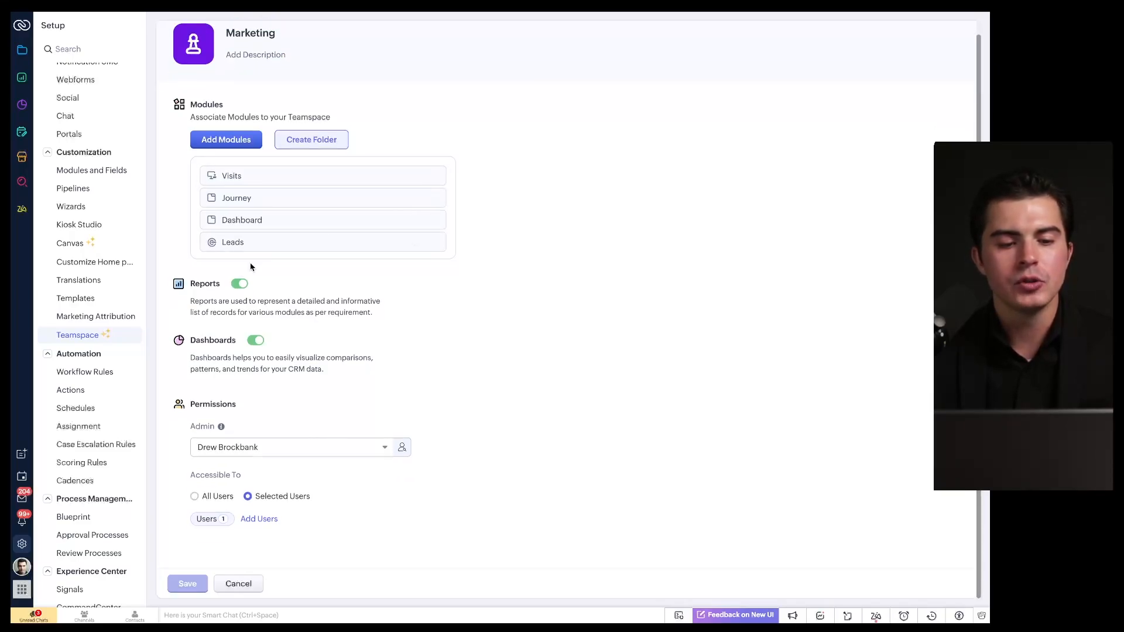
{"action": "left_click_drag", "start_coordinate": [177, 294], "coordinate": [285, 294]}
{"action": "left_click_drag", "start_coordinate": [185, 294], "coordinate": [267, 294]}
{"action": "left_click_drag", "start_coordinate": [186, 346], "coordinate": [278, 347]}
{"action": "left_click_drag", "start_coordinate": [180, 414], "coordinate": [256, 415]}
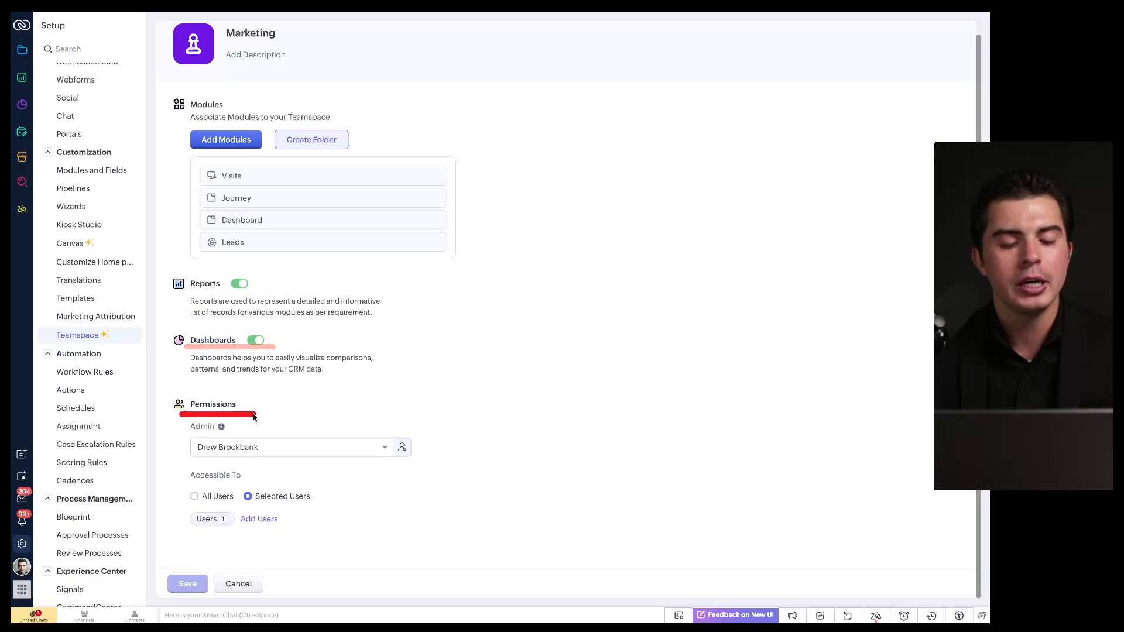
{"action": "scroll", "coordinate": [280, 395], "scroll_direction": "up", "scroll_amount": 1}
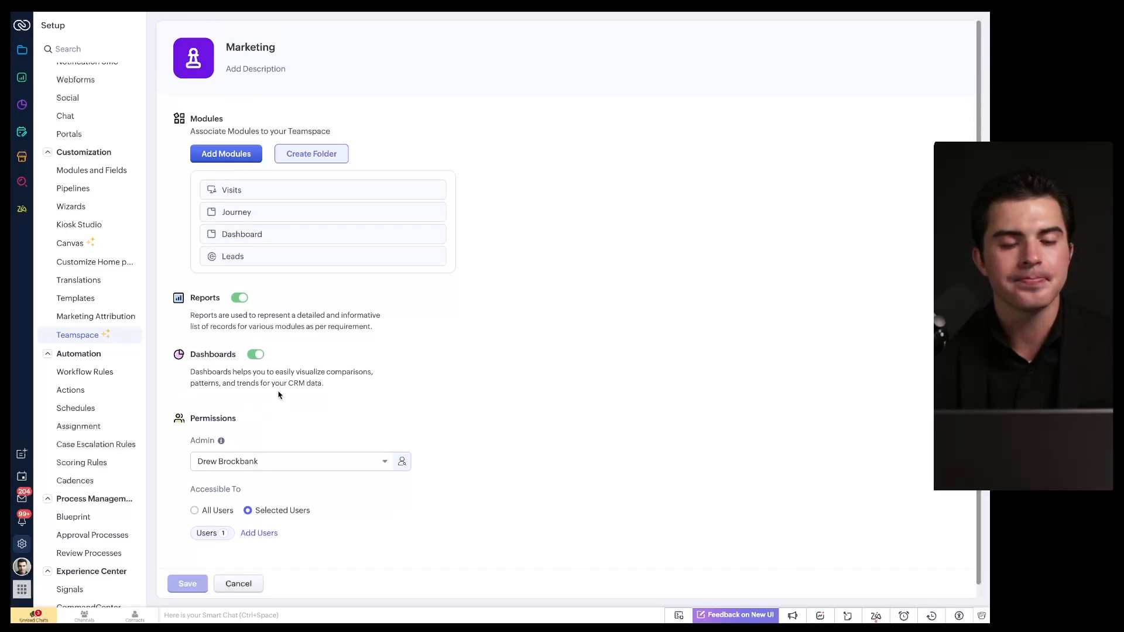
{"action": "left_click", "coordinate": [238, 584]}
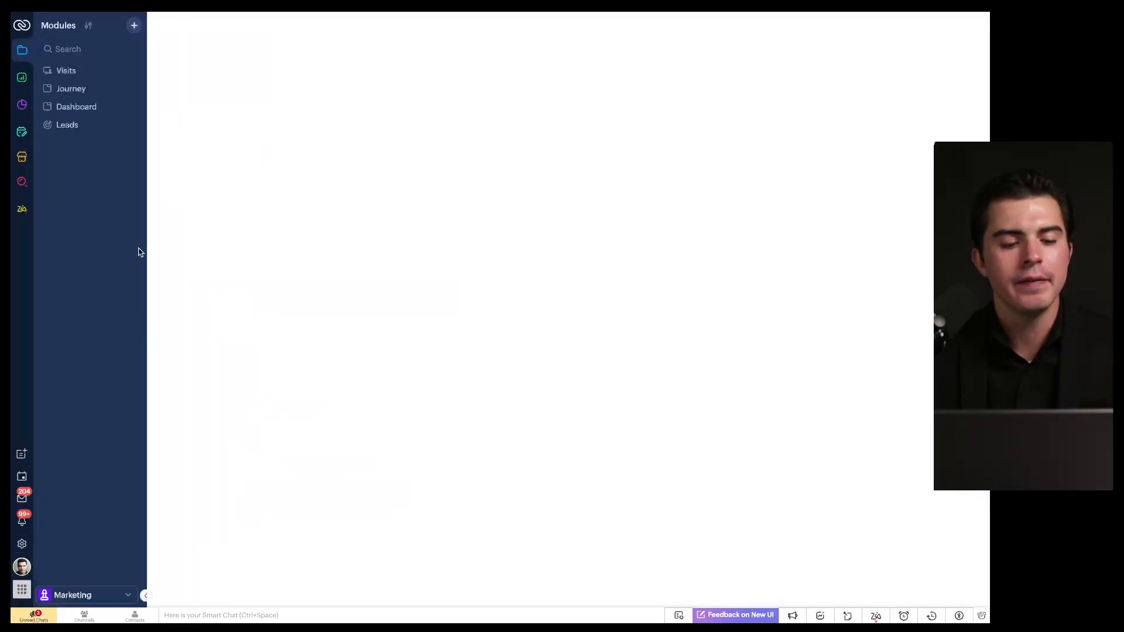
Step: Select CRM Teamspace and scroll its full module list with Leads, Deals, Contacts and Accounts
{"action": "left_click", "coordinate": [95, 597]}
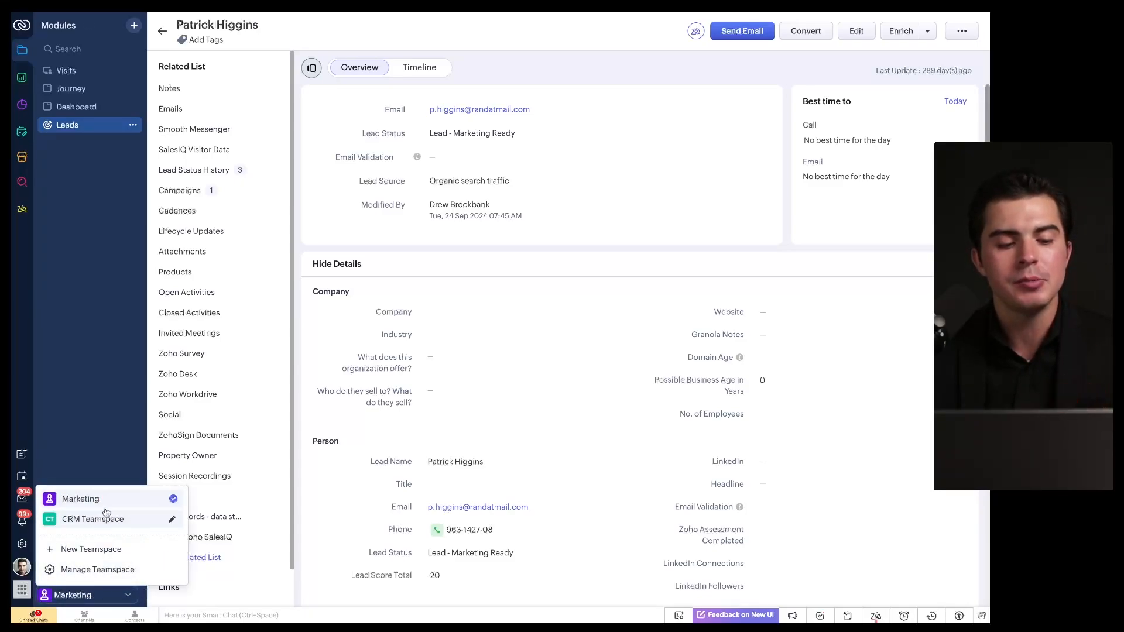
{"action": "left_click_drag", "start_coordinate": [163, 477], "coordinate": [43, 537]}
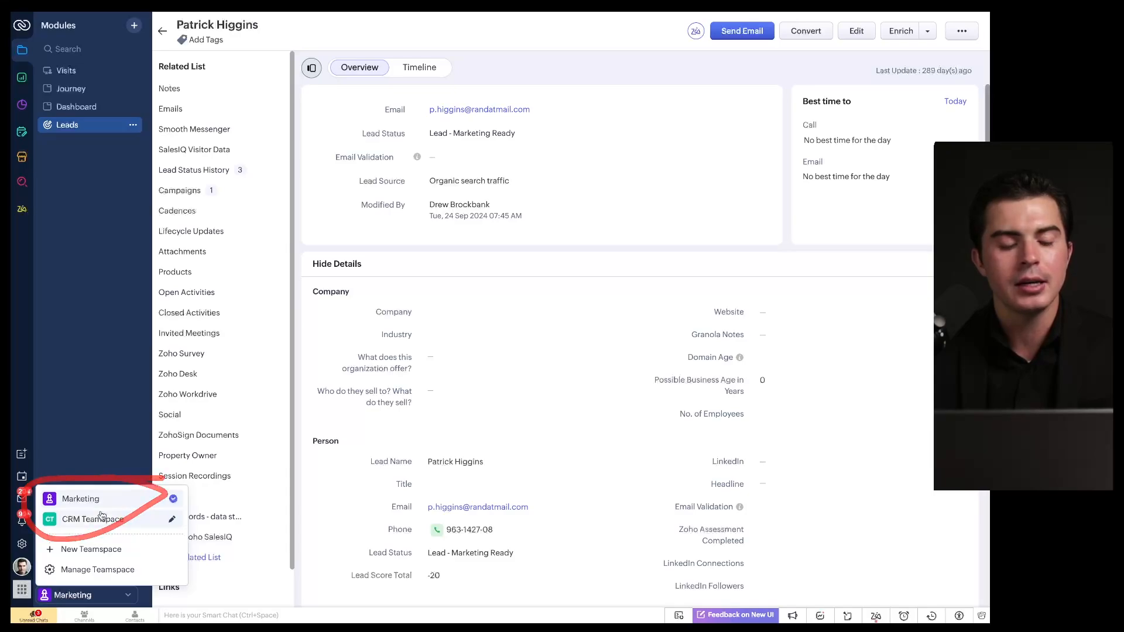
{"action": "left_click_drag", "start_coordinate": [178, 477], "coordinate": [52, 510]}
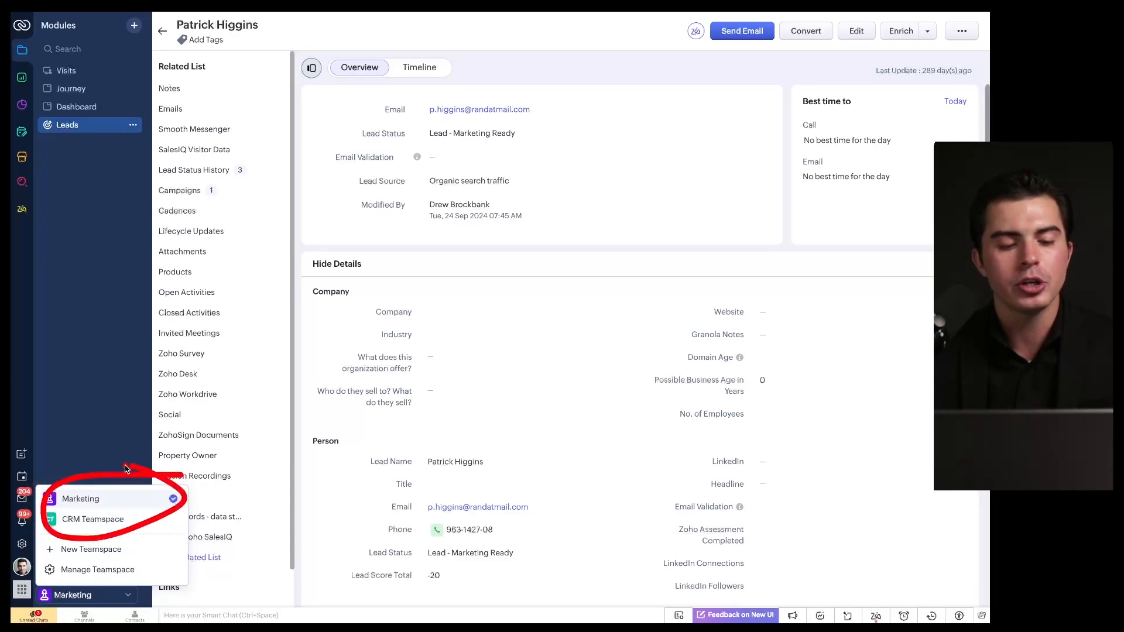
{"action": "left_click", "coordinate": [102, 520]}
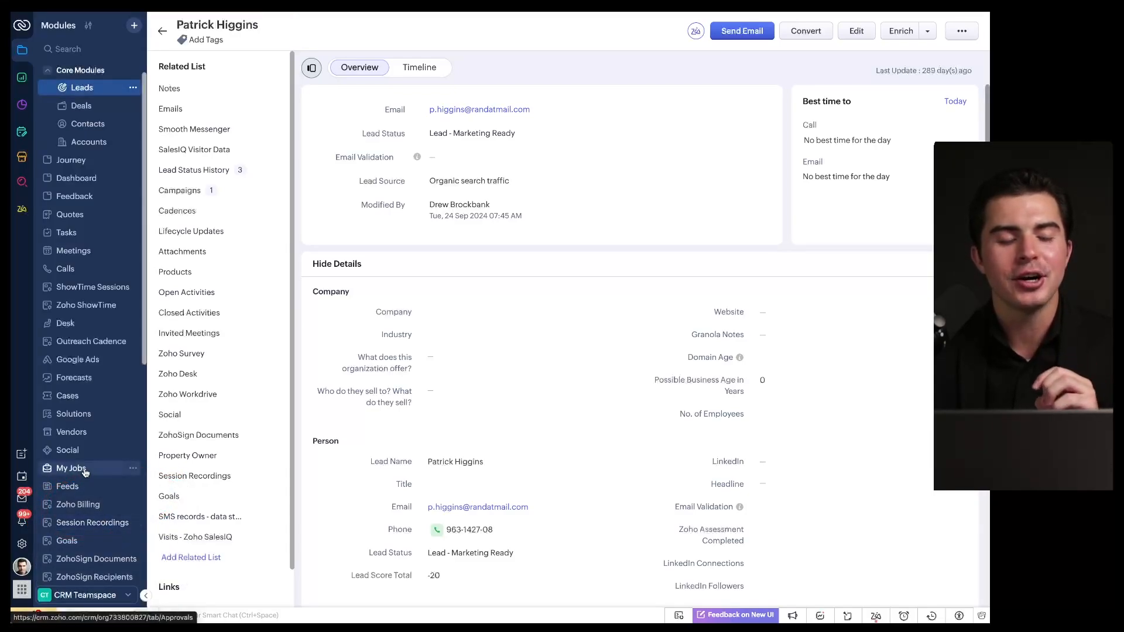
{"action": "scroll", "coordinate": [85, 473], "scroll_direction": "down", "scroll_amount": 6}
{"action": "scroll", "coordinate": [85, 338], "scroll_direction": "up", "scroll_amount": 6}
Step: On Manage Teamspace, start a new teamspace, cancel it, and go back to the Demo Leads board
{"action": "left_click", "coordinate": [85, 595]}
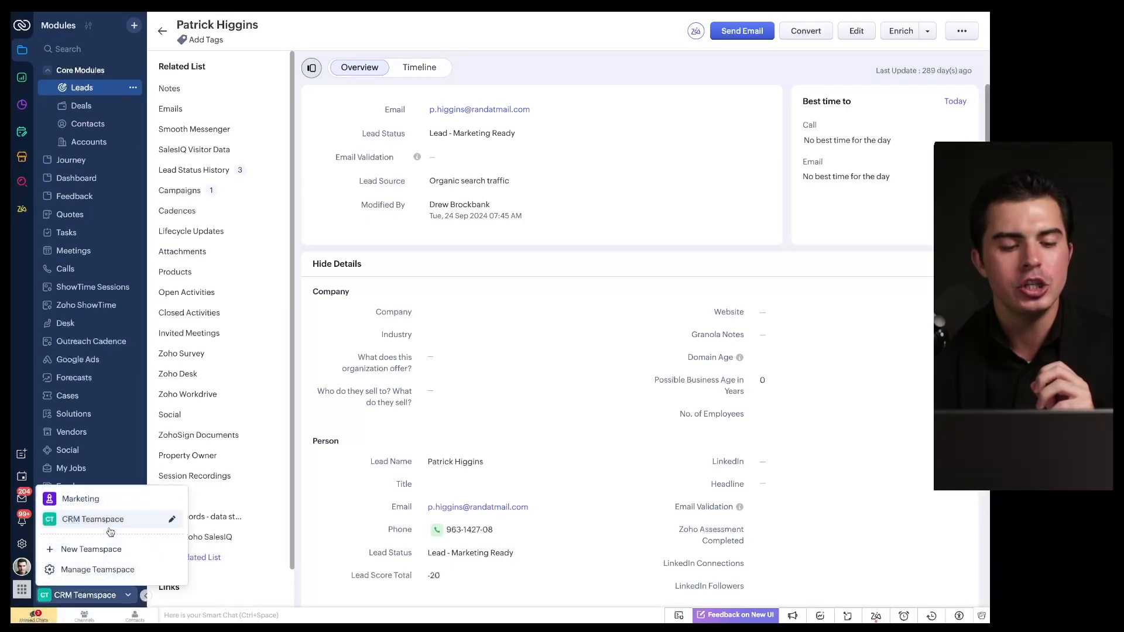
{"action": "left_click", "coordinate": [105, 572]}
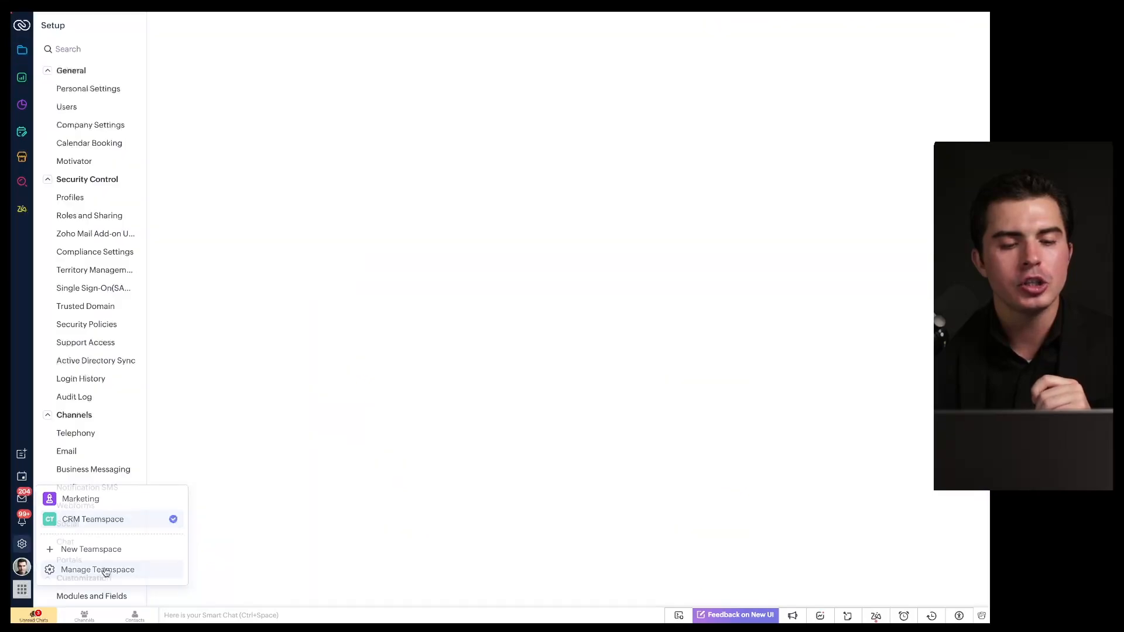
{"action": "left_click_drag", "start_coordinate": [252, 73], "coordinate": [468, 96]}
{"action": "left_click_drag", "start_coordinate": [387, 109], "coordinate": [468, 108]}
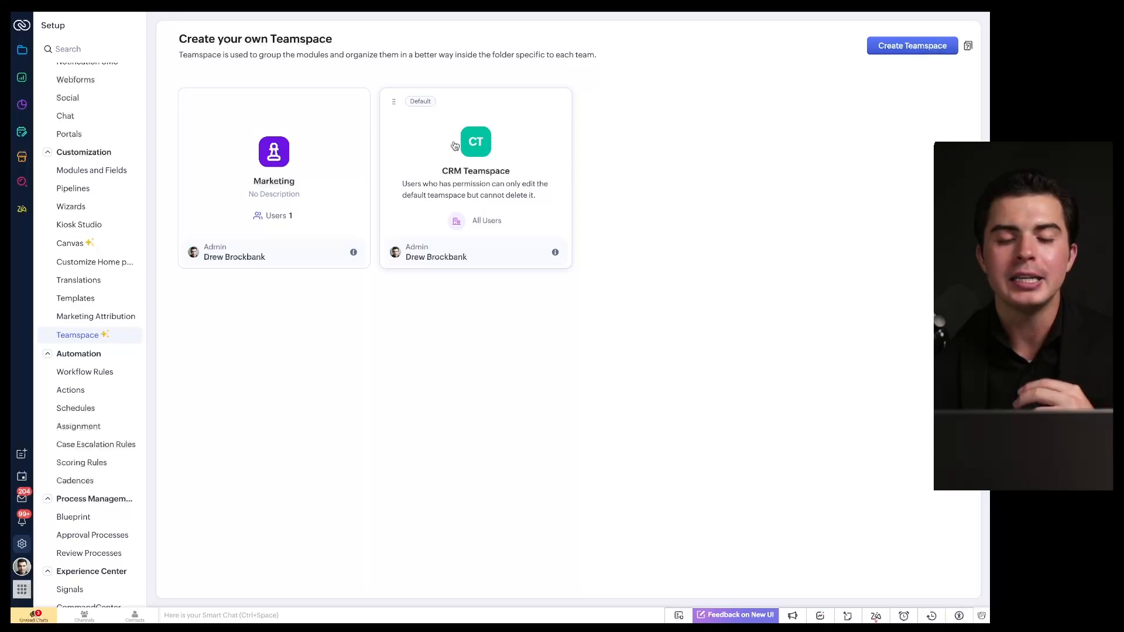
{"action": "left_click", "coordinate": [894, 50]}
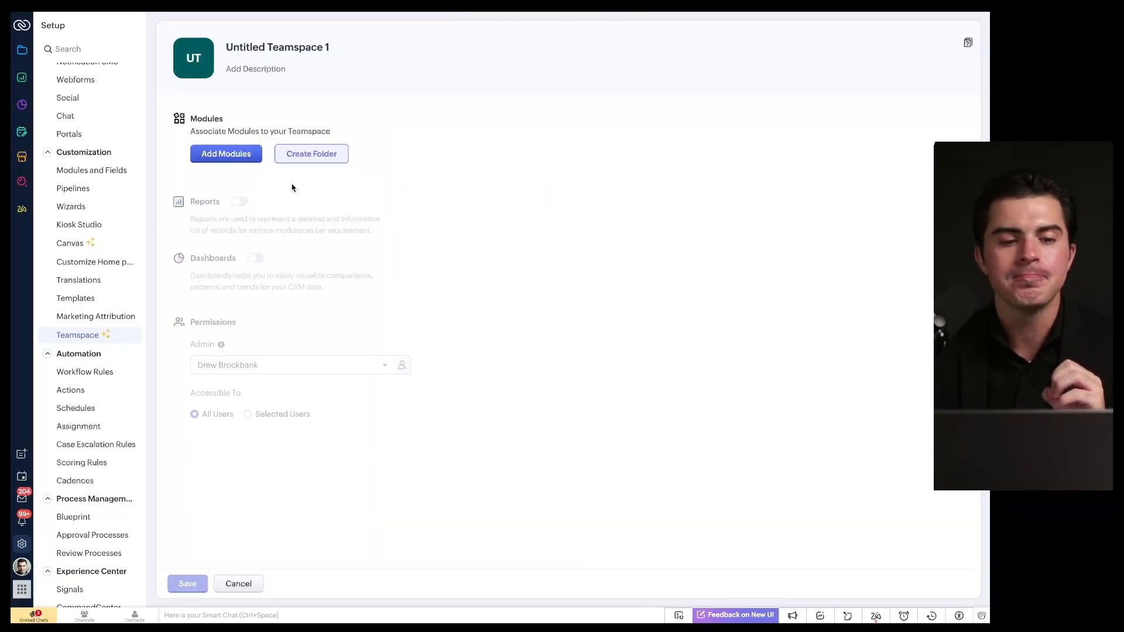
{"action": "left_click", "coordinate": [234, 583]}
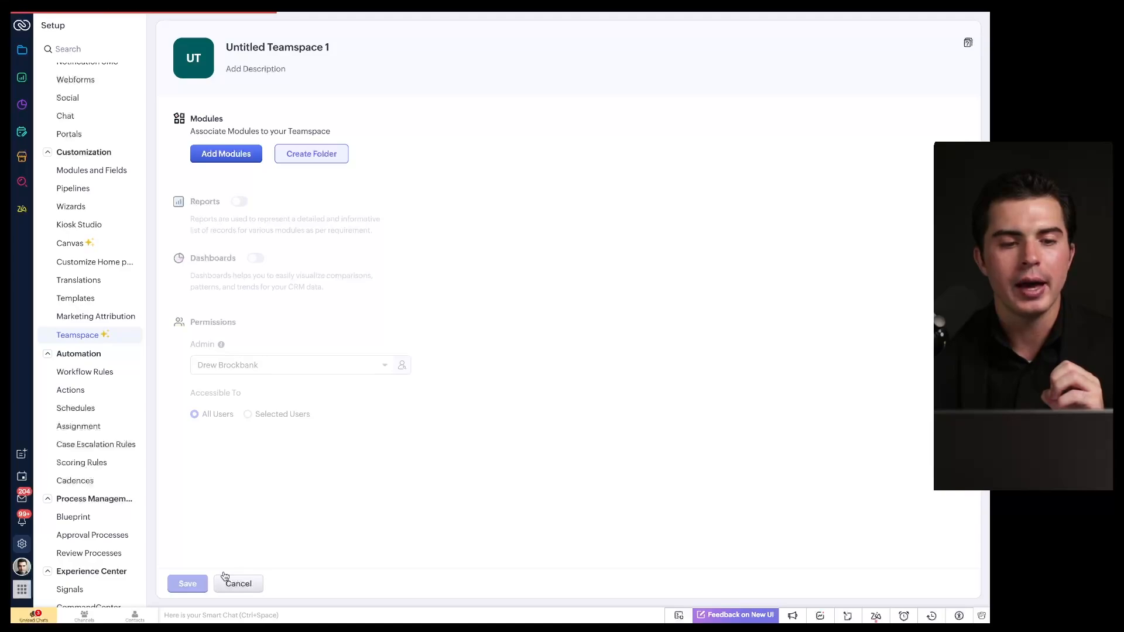
{"action": "left_click", "coordinate": [21, 52]}
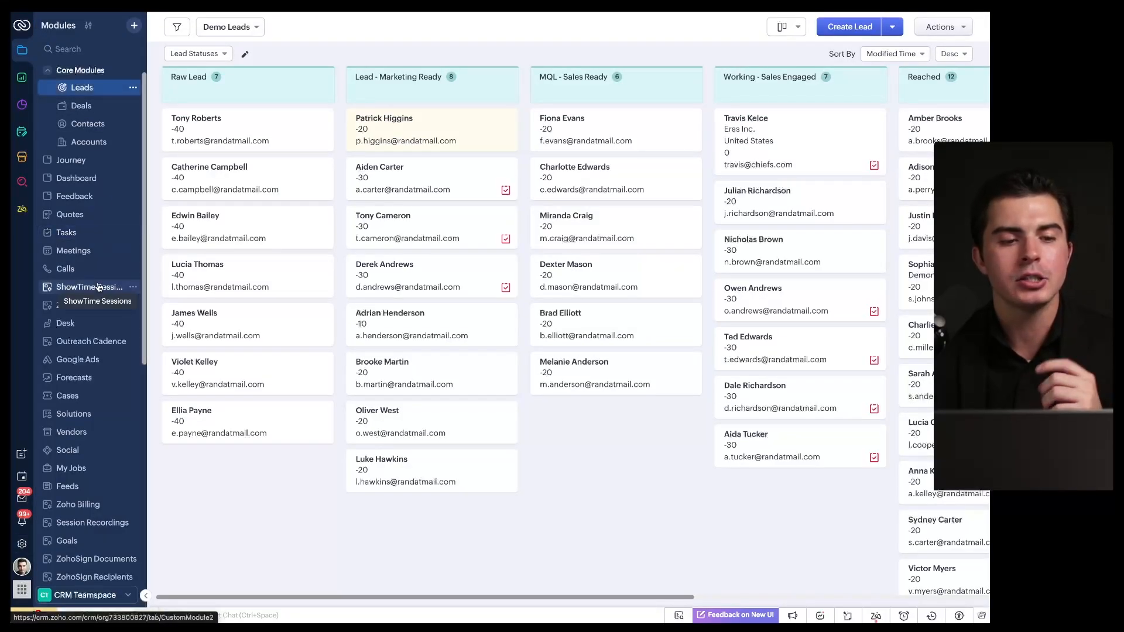
Step: Select Marketing in the teamspace switcher, then reopen and dismiss the teamspace list
{"action": "scroll", "coordinate": [94, 287], "scroll_direction": "down", "scroll_amount": 7}
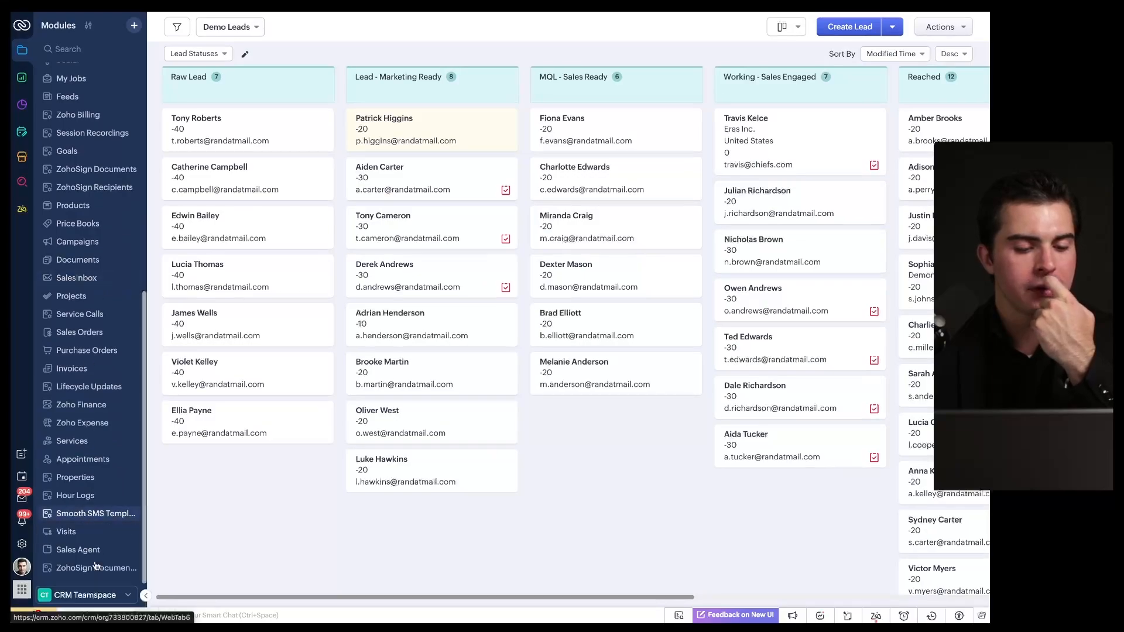
{"action": "left_click", "coordinate": [97, 595]}
{"action": "left_click", "coordinate": [91, 501]}
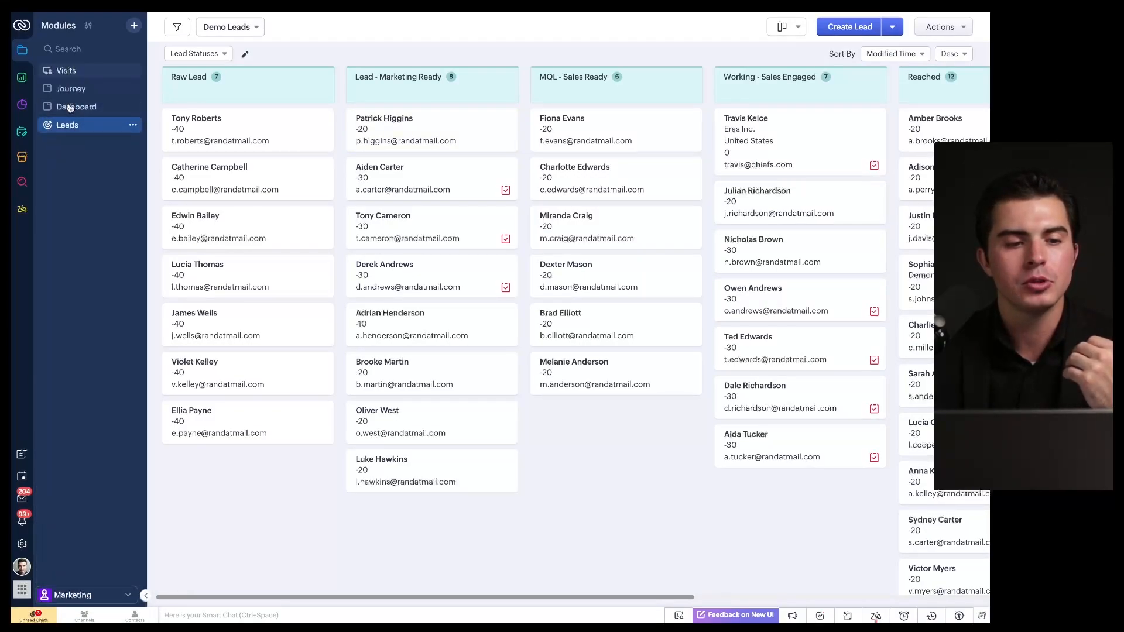
{"action": "left_click", "coordinate": [88, 594]}
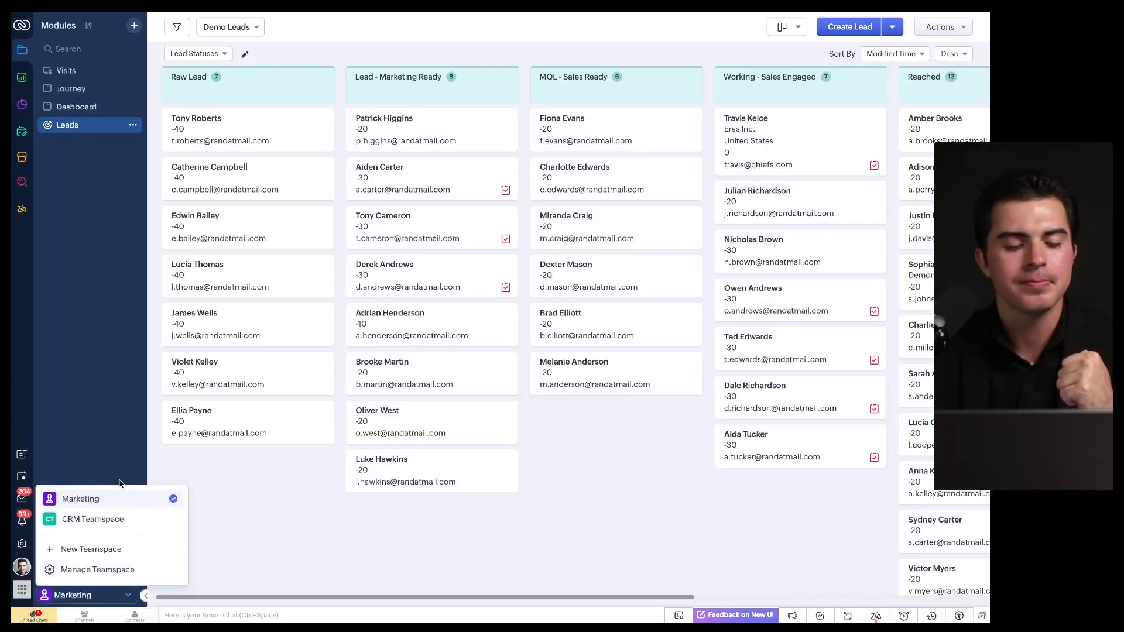
{"action": "left_click", "coordinate": [123, 306]}
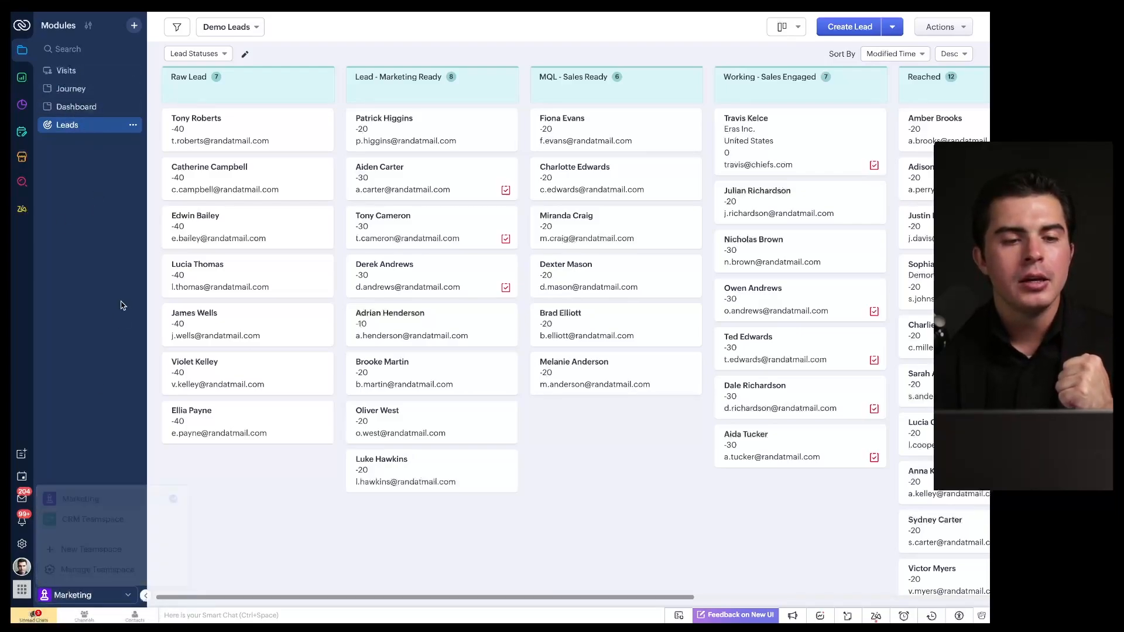
{"action": "left_click", "coordinate": [134, 26]}
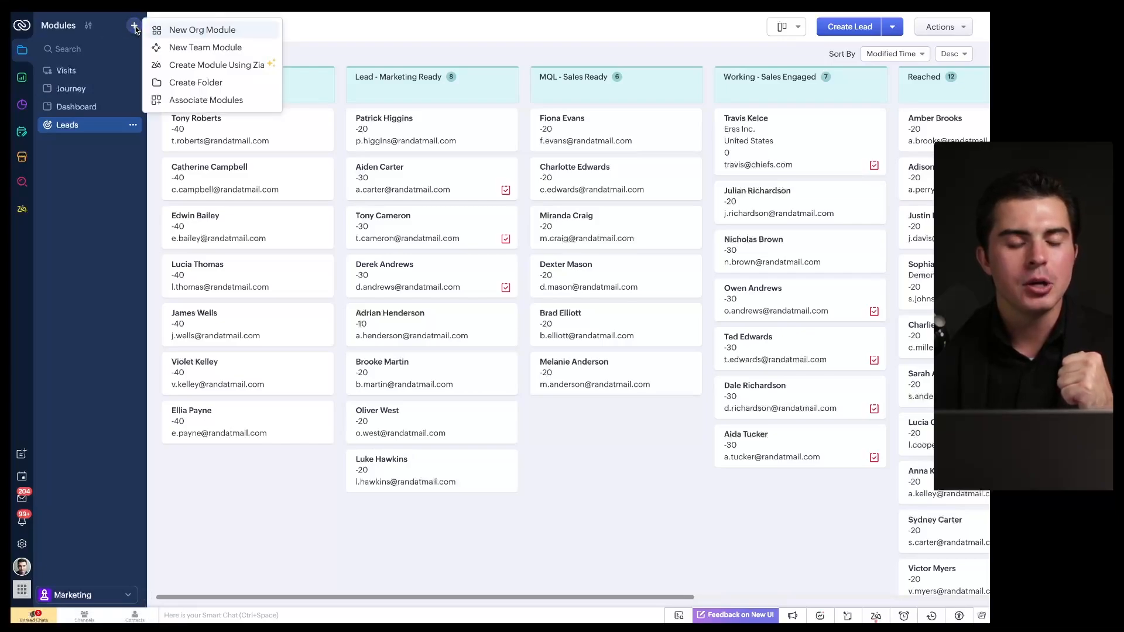
{"action": "left_click", "coordinate": [197, 30]}
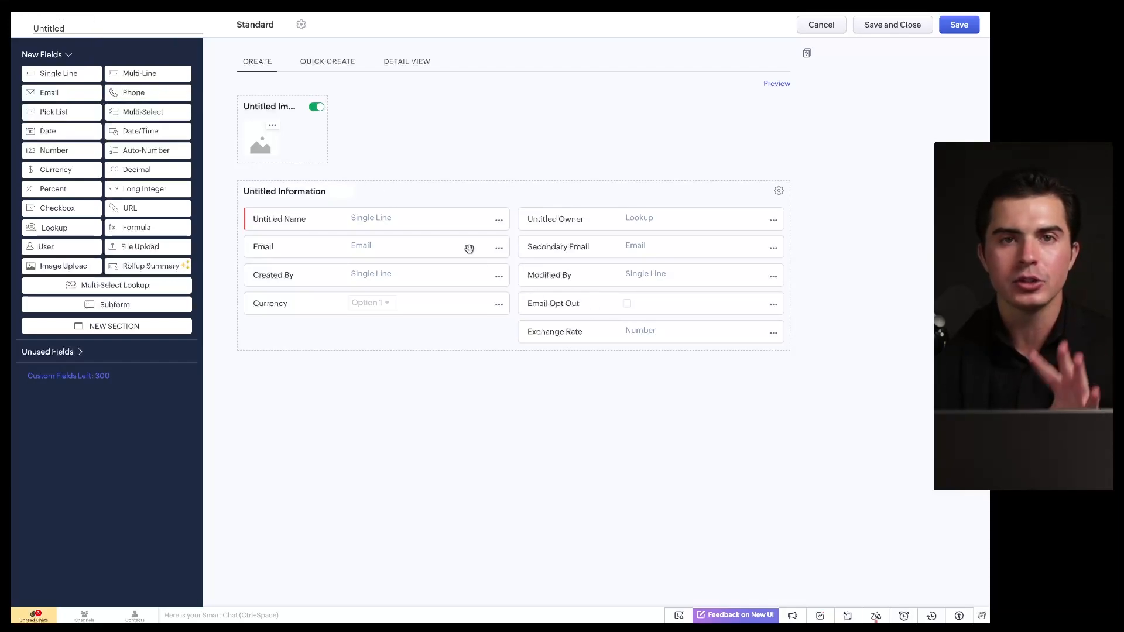
{"action": "left_click", "coordinate": [822, 25]}
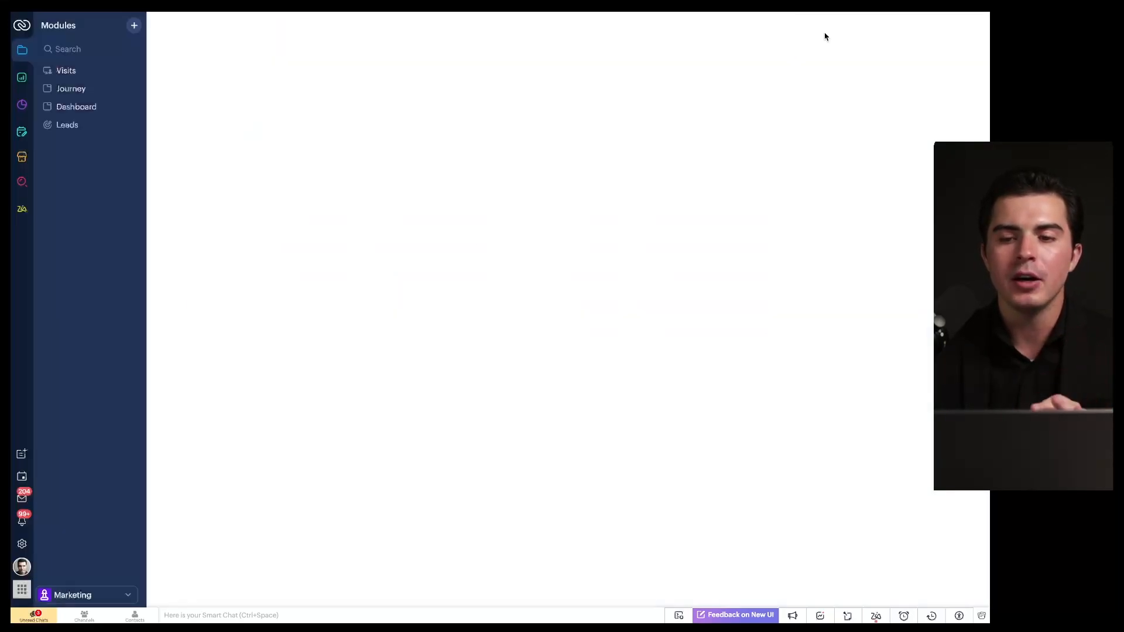
{"action": "left_click", "coordinate": [134, 27]}
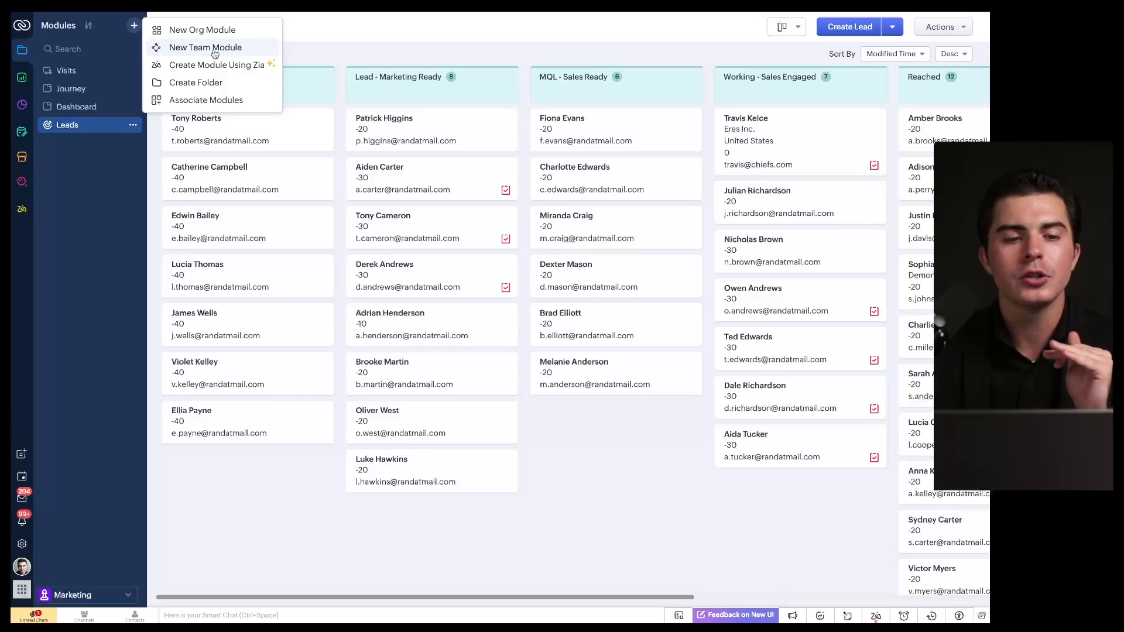
{"action": "left_click", "coordinate": [99, 595]}
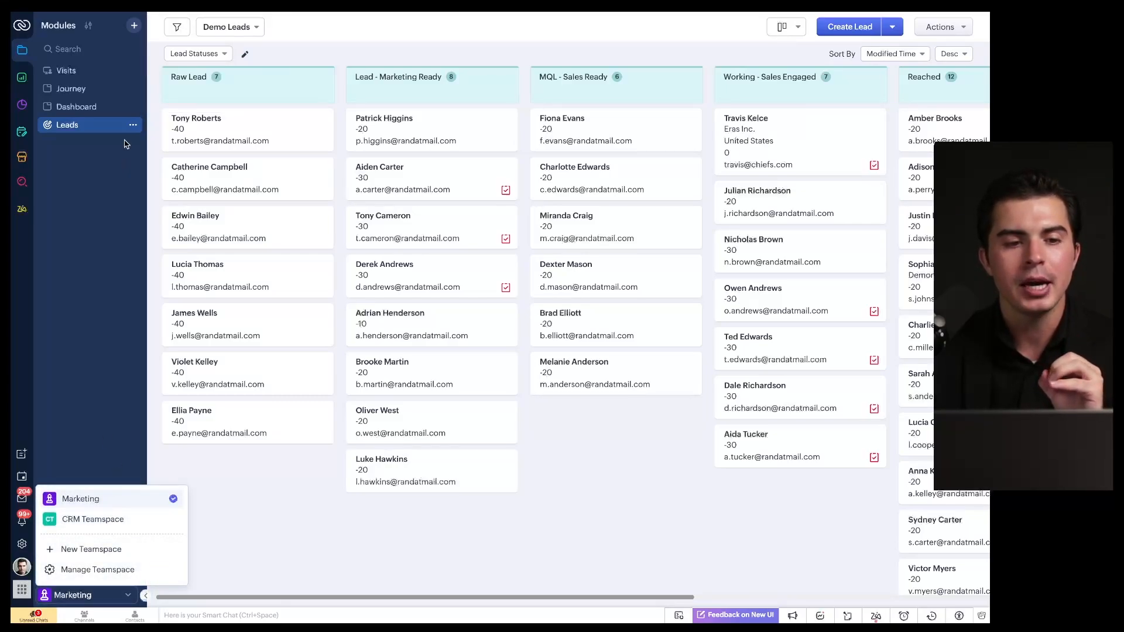
Step: Create a team module named Expense Tracking from the Expense Tracking template, in Root
{"action": "left_click", "coordinate": [132, 26]}
{"action": "left_click", "coordinate": [181, 45]}
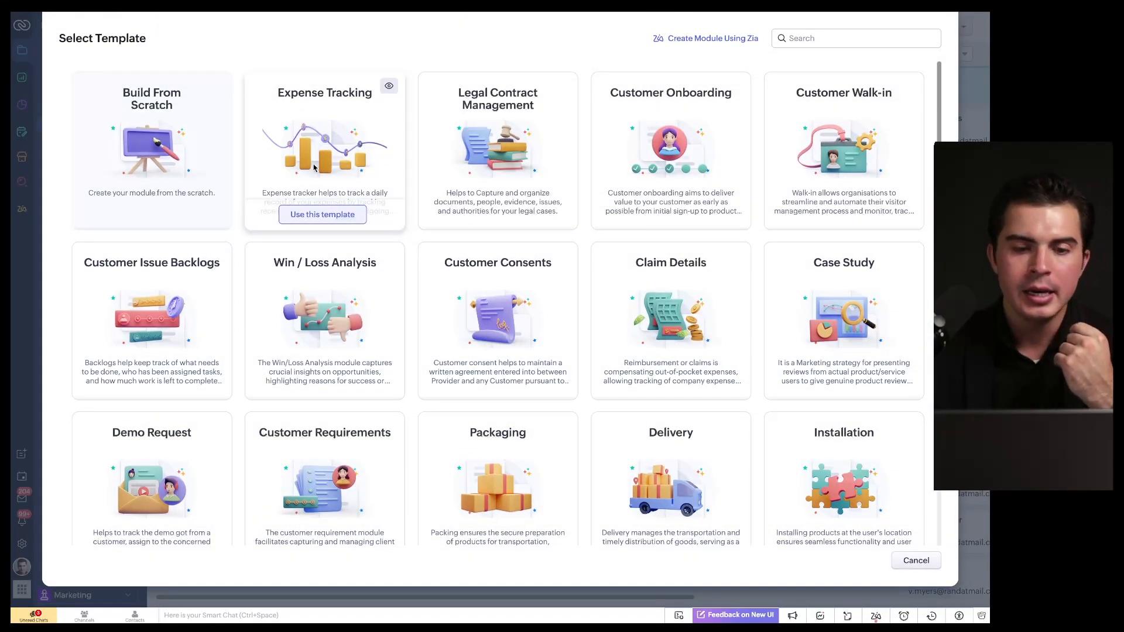
{"action": "left_click", "coordinate": [321, 215]}
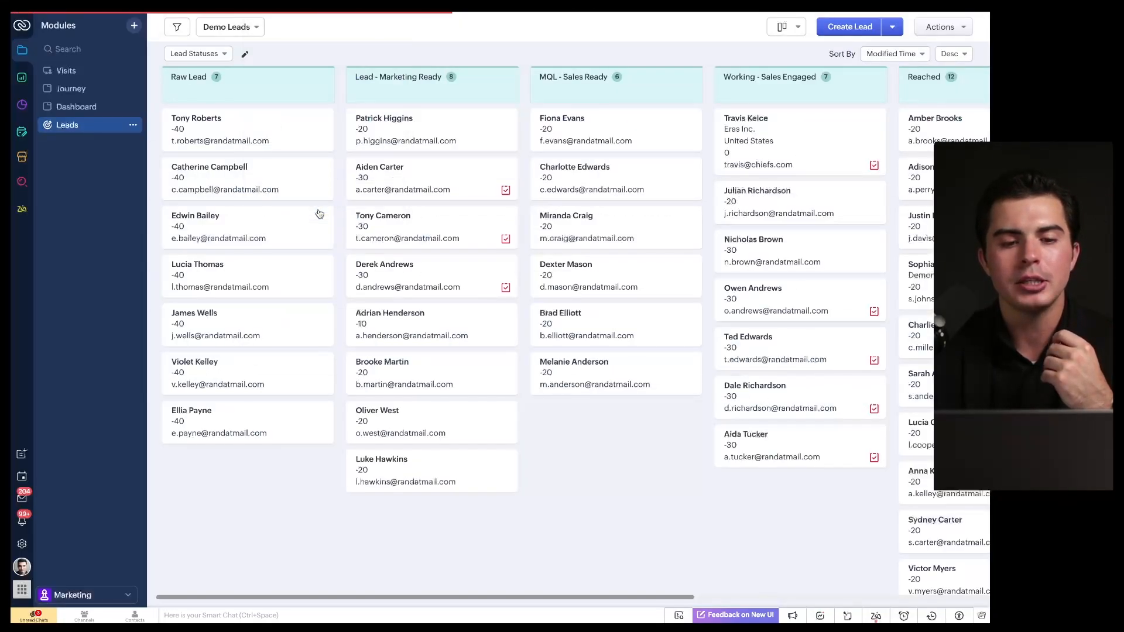
{"action": "scroll", "coordinate": [527, 300], "scroll_direction": "down", "scroll_amount": 5}
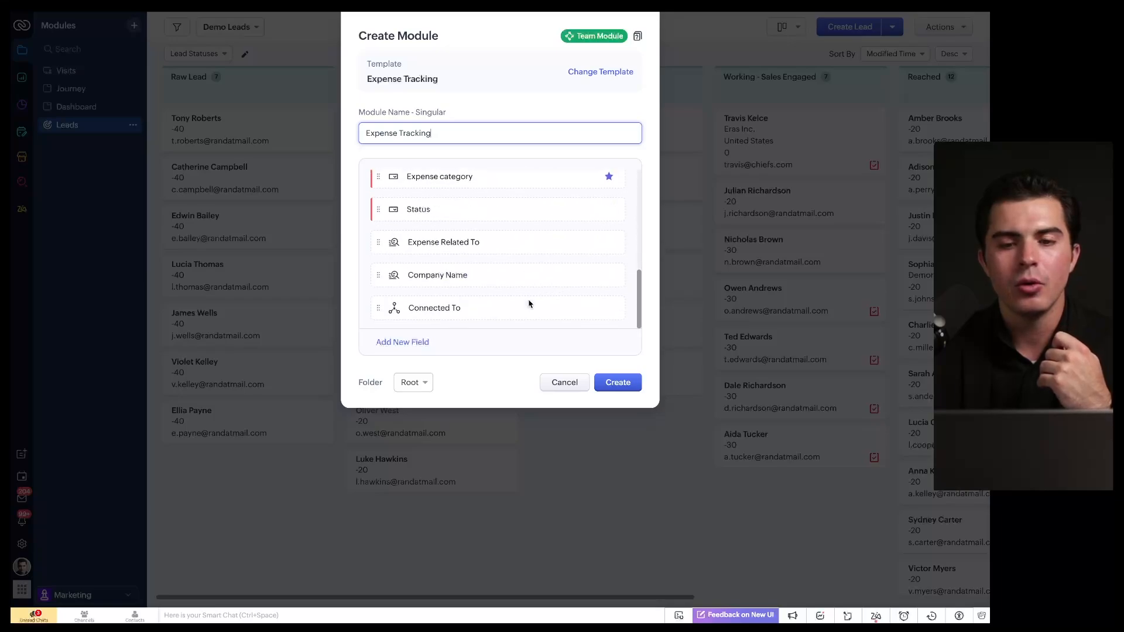
{"action": "left_click", "coordinate": [606, 381]}
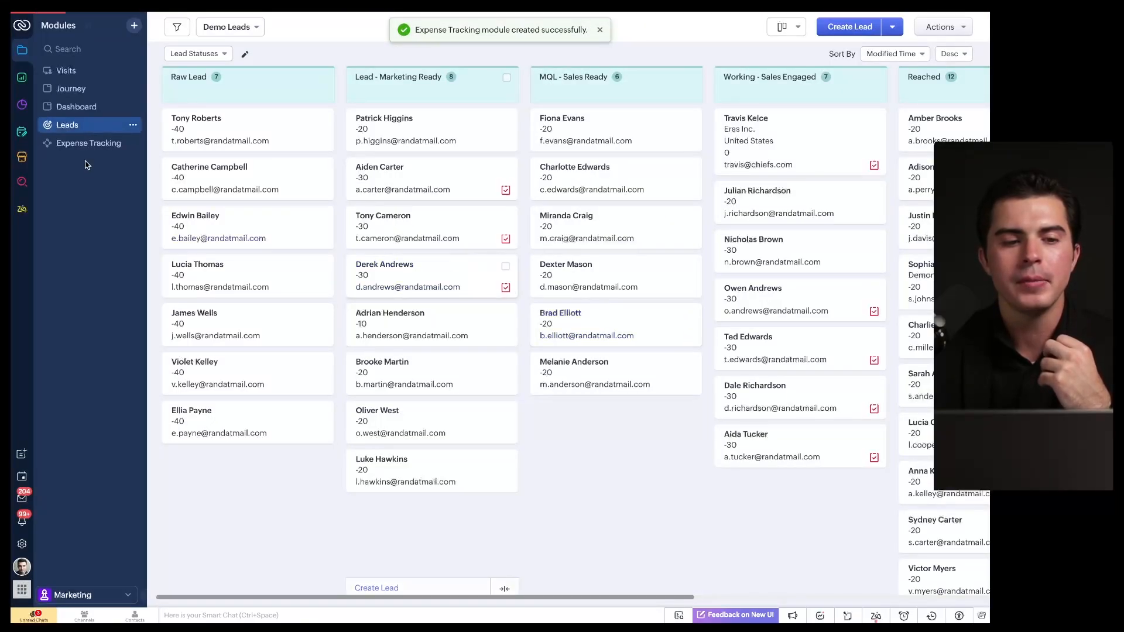
Step: Open the empty Expense Tracking module and check its user access, which lists no managers or members
{"action": "left_click", "coordinate": [106, 144]}
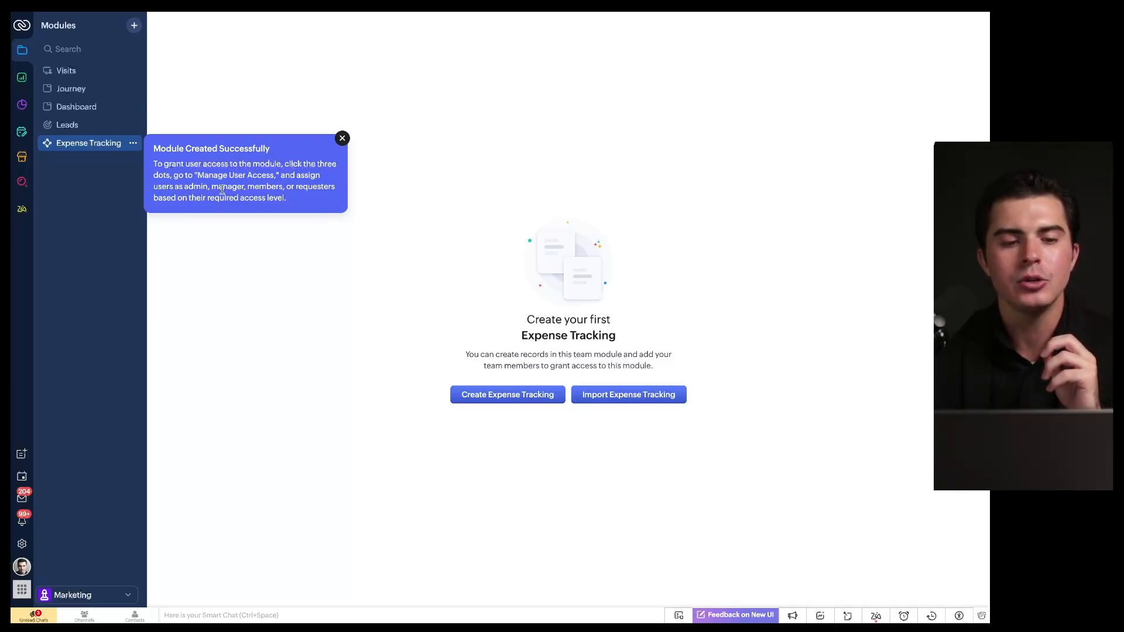
{"action": "left_click", "coordinate": [342, 139]}
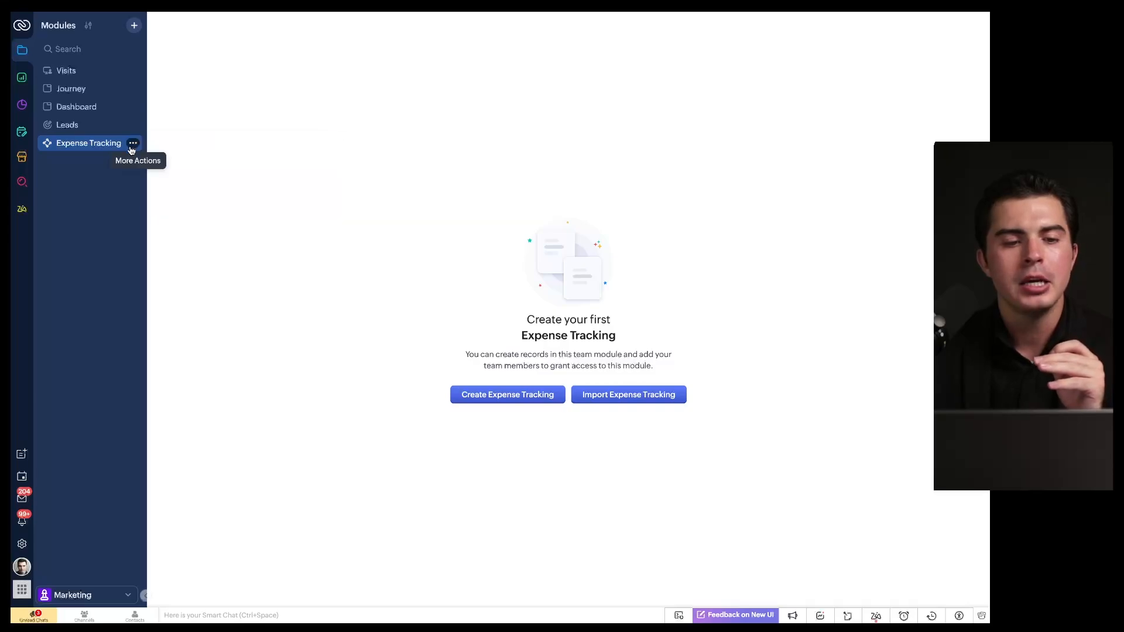
{"action": "left_click", "coordinate": [133, 143]}
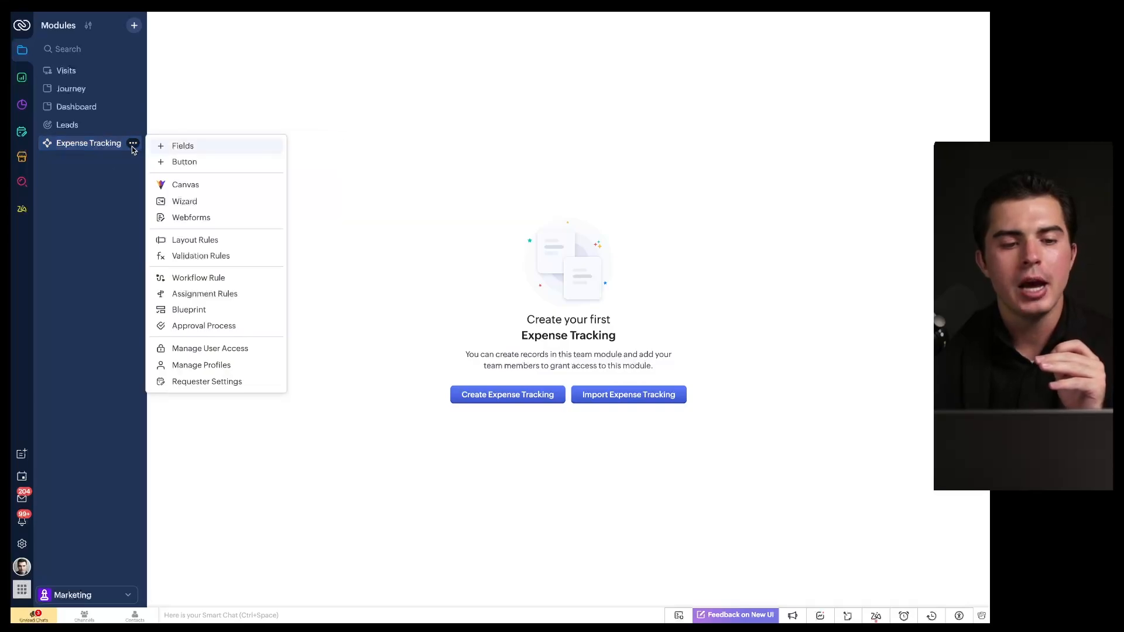
{"action": "left_click", "coordinate": [200, 349]}
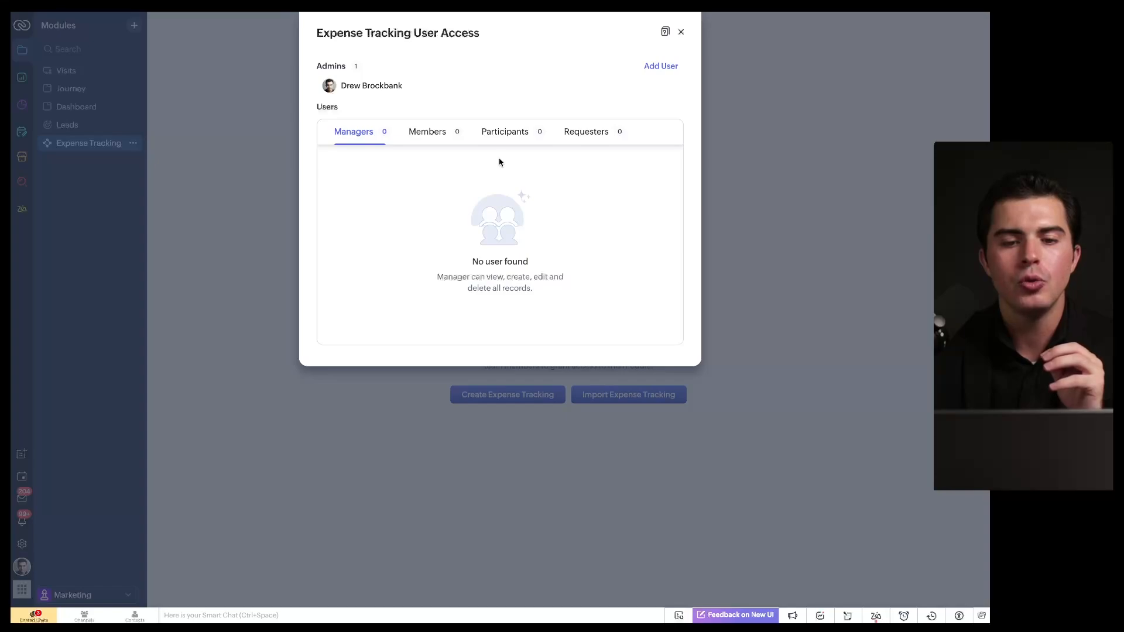
{"action": "left_click", "coordinate": [681, 33]}
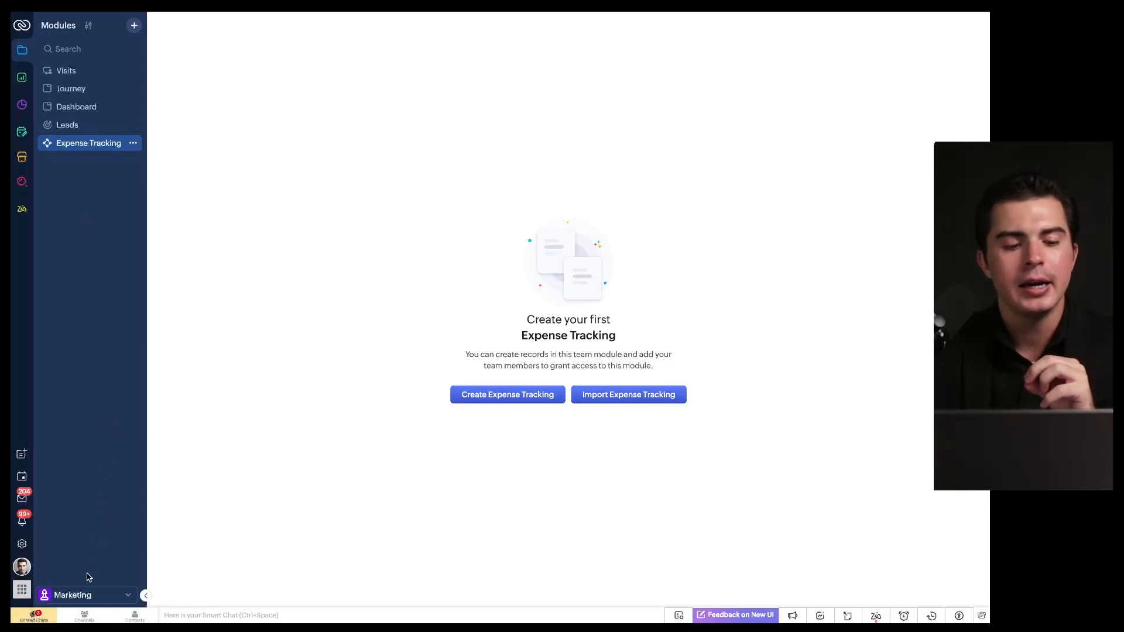
Step: Add Zoho Expense to the Marketing teamspace, save, open it, then return to Expense Tracking
{"action": "left_click", "coordinate": [88, 595]}
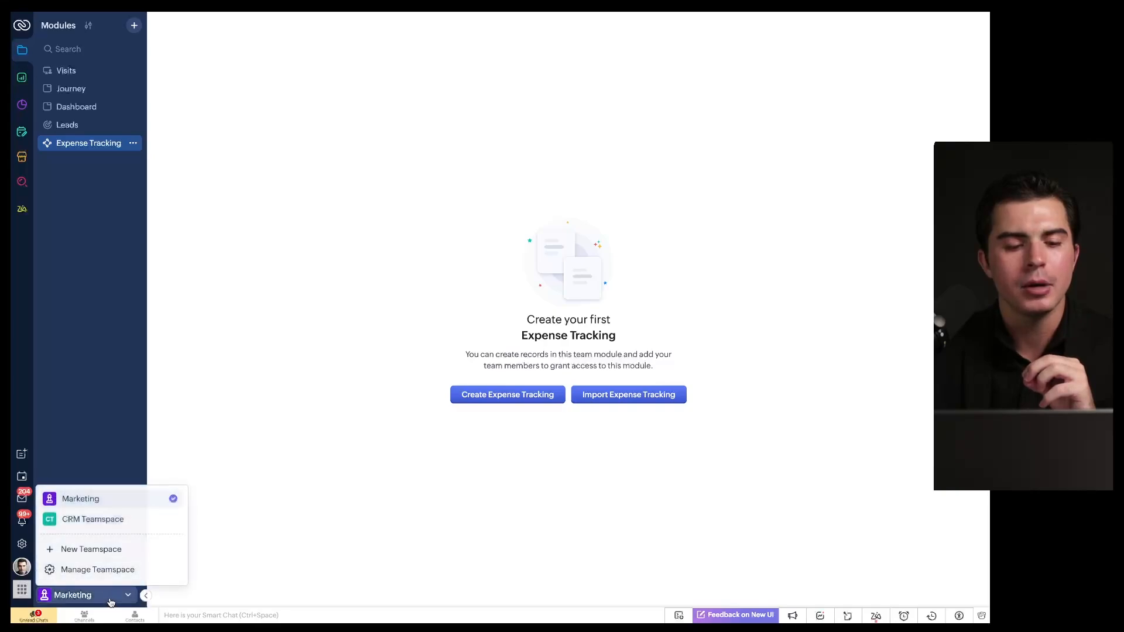
{"action": "left_click", "coordinate": [159, 500]}
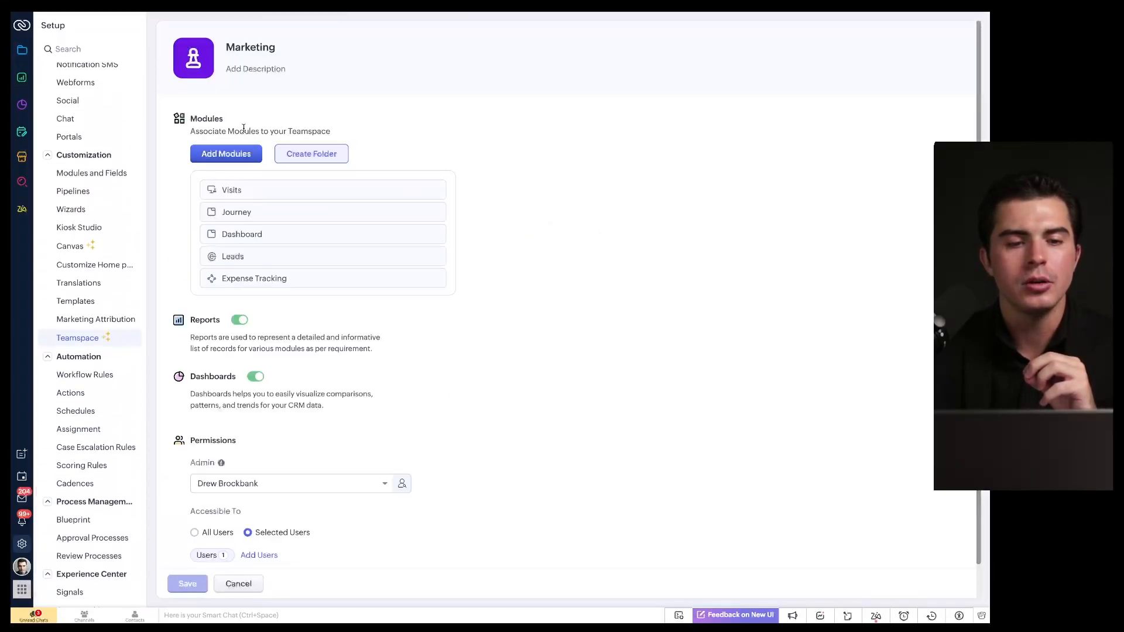
{"action": "left_click", "coordinate": [272, 118]}
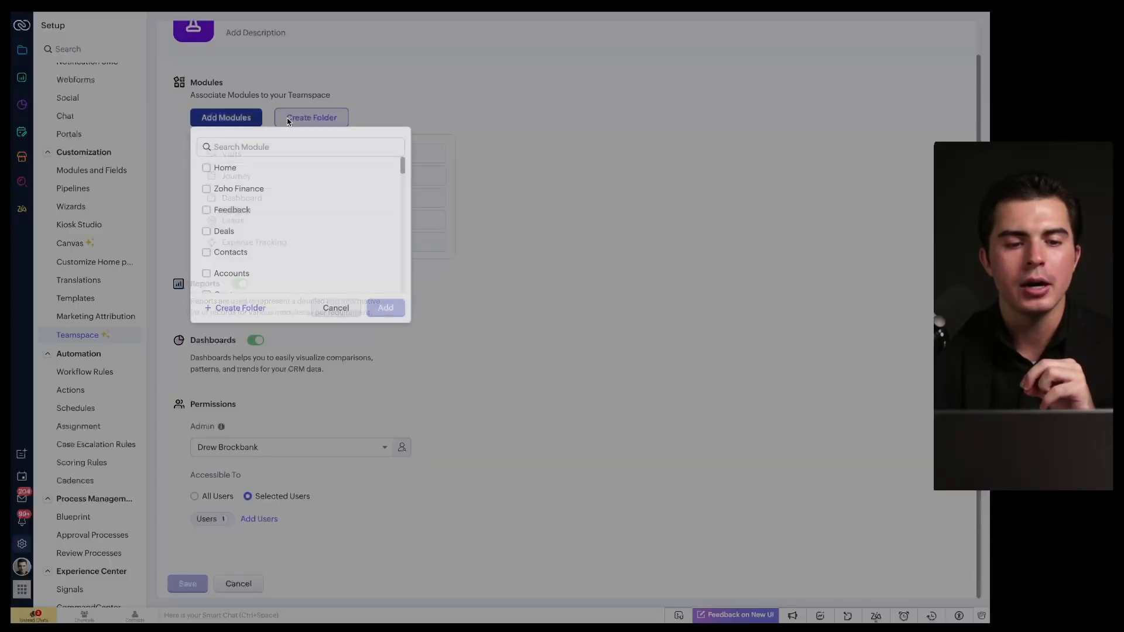
{"action": "type", "text": "ex"}
{"action": "left_click", "coordinate": [240, 169]}
{"action": "left_click", "coordinate": [386, 194]}
{"action": "left_click", "coordinate": [187, 586]}
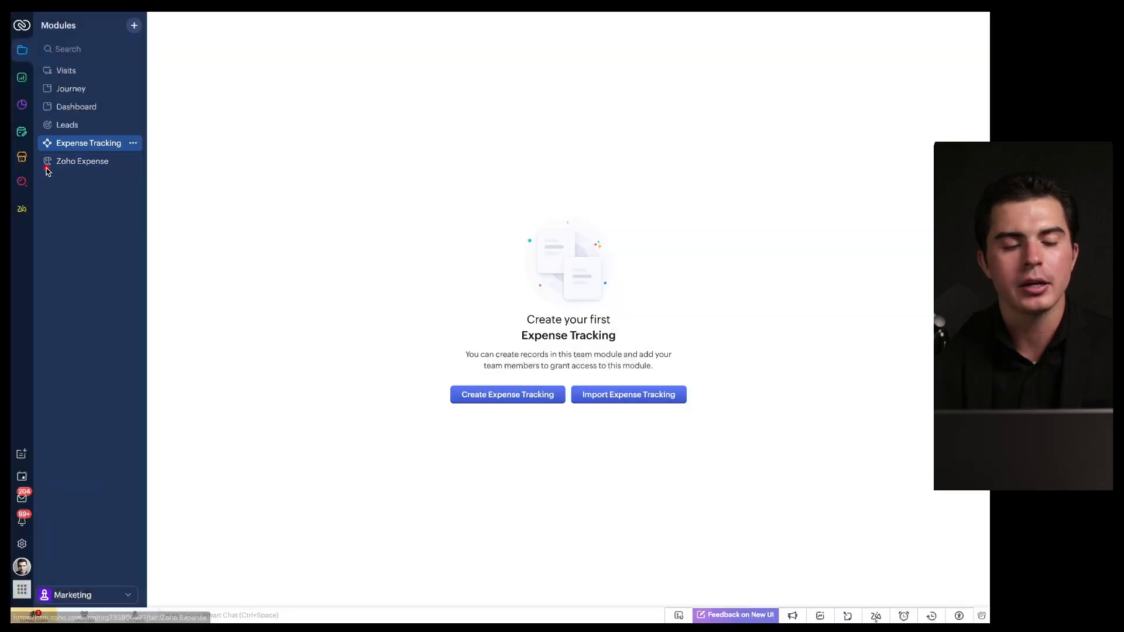
{"action": "left_click", "coordinate": [98, 162]}
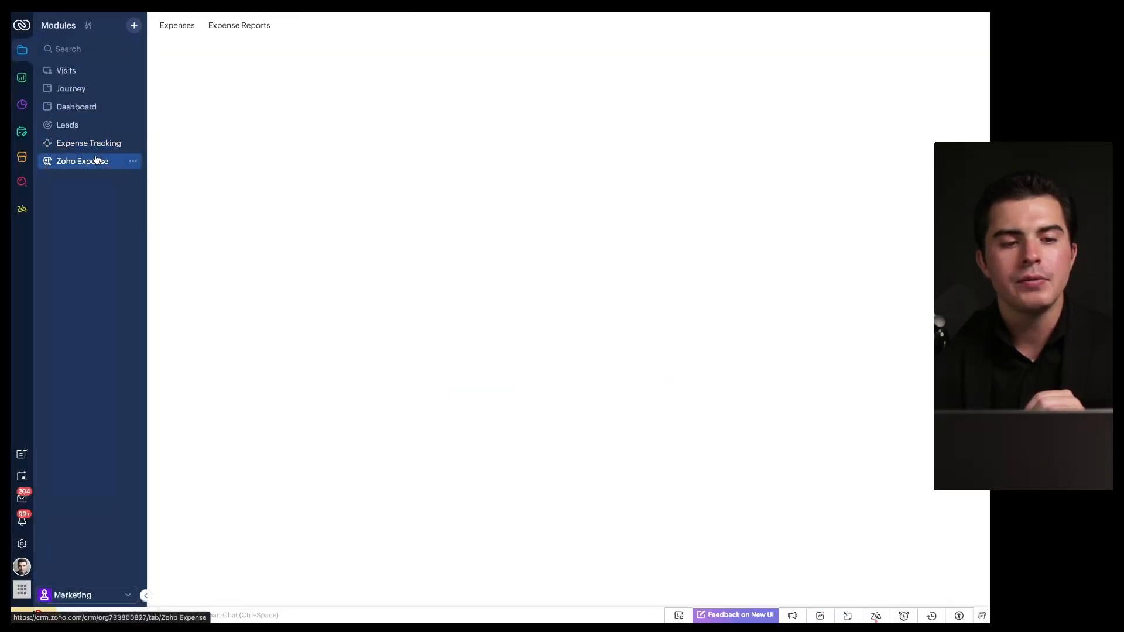
{"action": "left_click", "coordinate": [92, 144]}
Step: Browse the team module templates, preview Legal Contract Management, and cancel without creating anything
{"action": "left_click", "coordinate": [134, 25]}
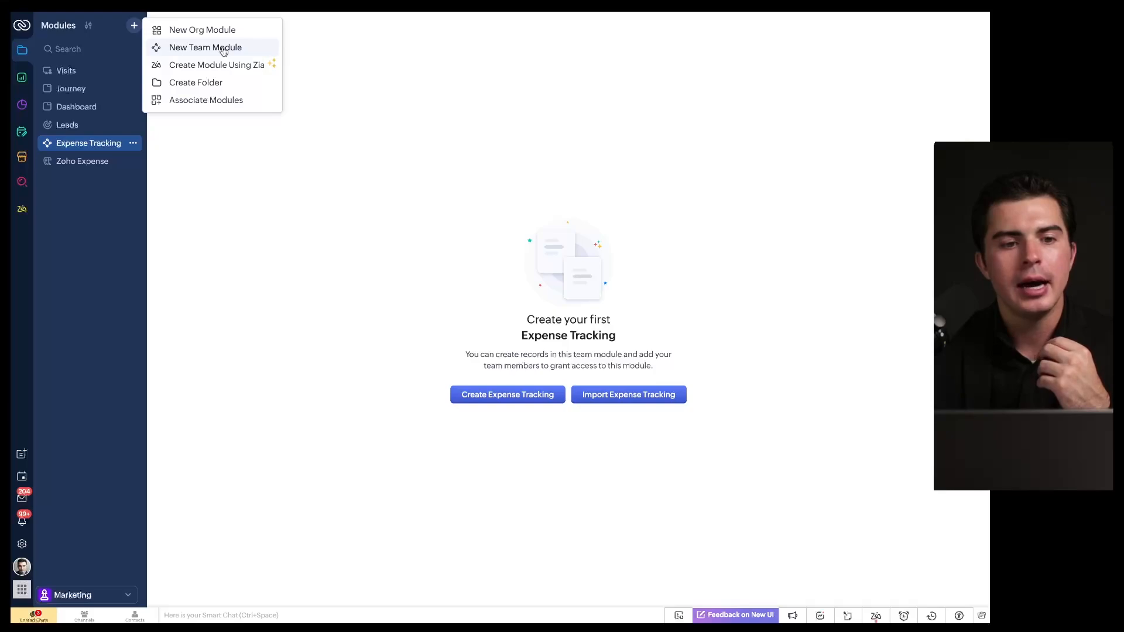
{"action": "left_click", "coordinate": [223, 52]}
{"action": "scroll", "coordinate": [619, 231], "scroll_direction": "down", "scroll_amount": 3}
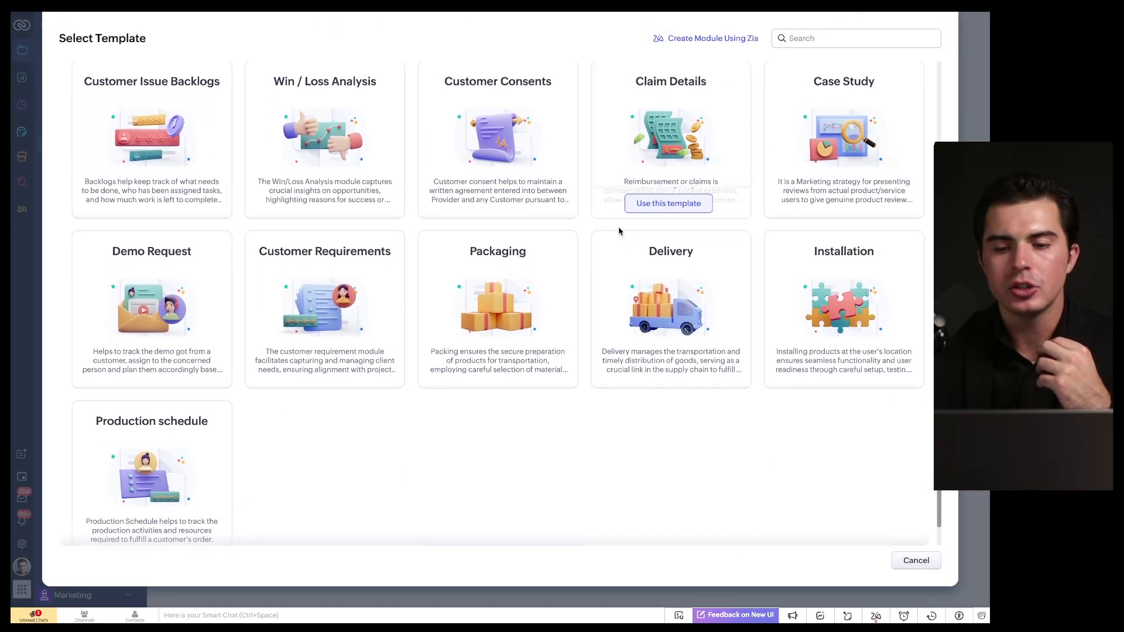
{"action": "scroll", "coordinate": [619, 231], "scroll_direction": "up", "scroll_amount": 3}
{"action": "left_click", "coordinate": [557, 92]}
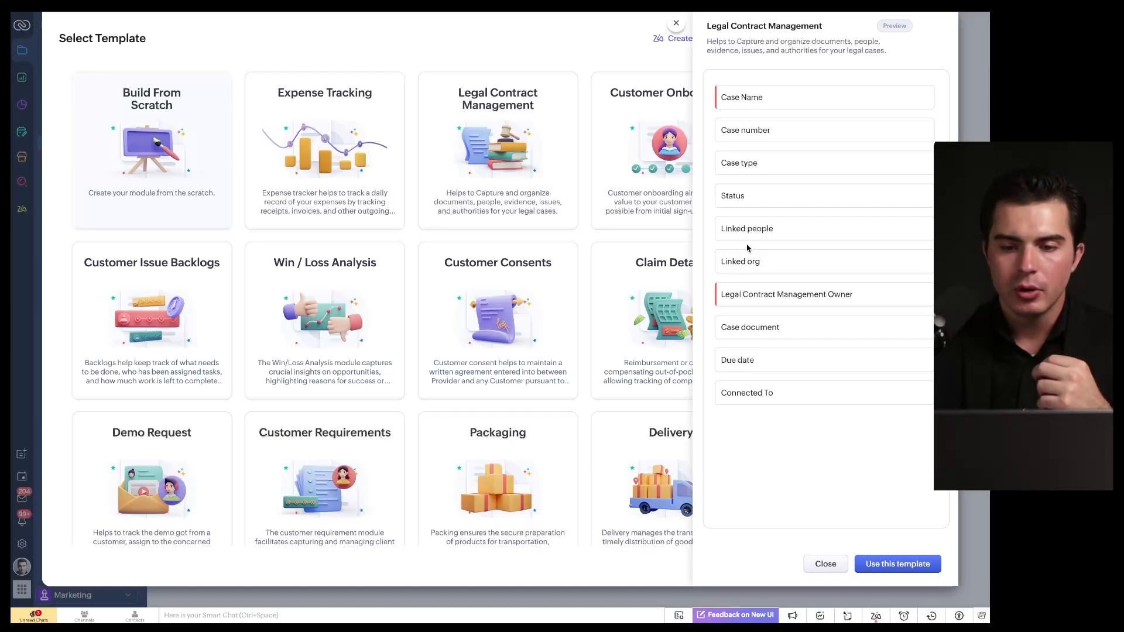
{"action": "left_click", "coordinate": [811, 564]}
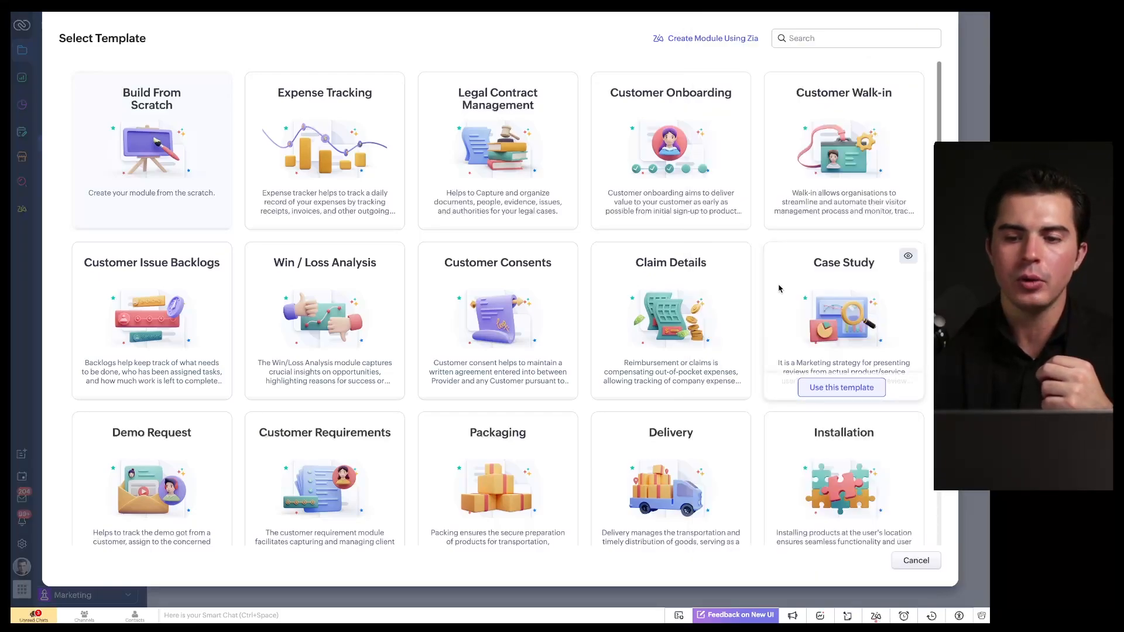
{"action": "scroll", "coordinate": [791, 140], "scroll_direction": "down", "scroll_amount": 3}
{"action": "scroll", "coordinate": [792, 139], "scroll_direction": "up", "scroll_amount": 2}
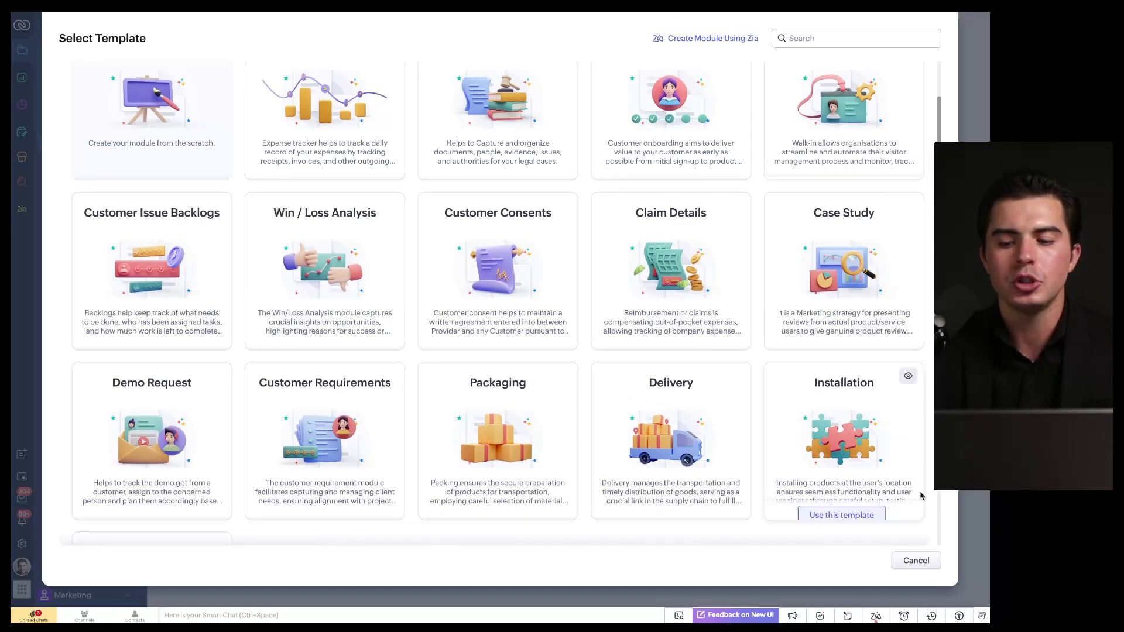
{"action": "left_click", "coordinate": [916, 560]}
{"action": "left_click", "coordinate": [134, 25]}
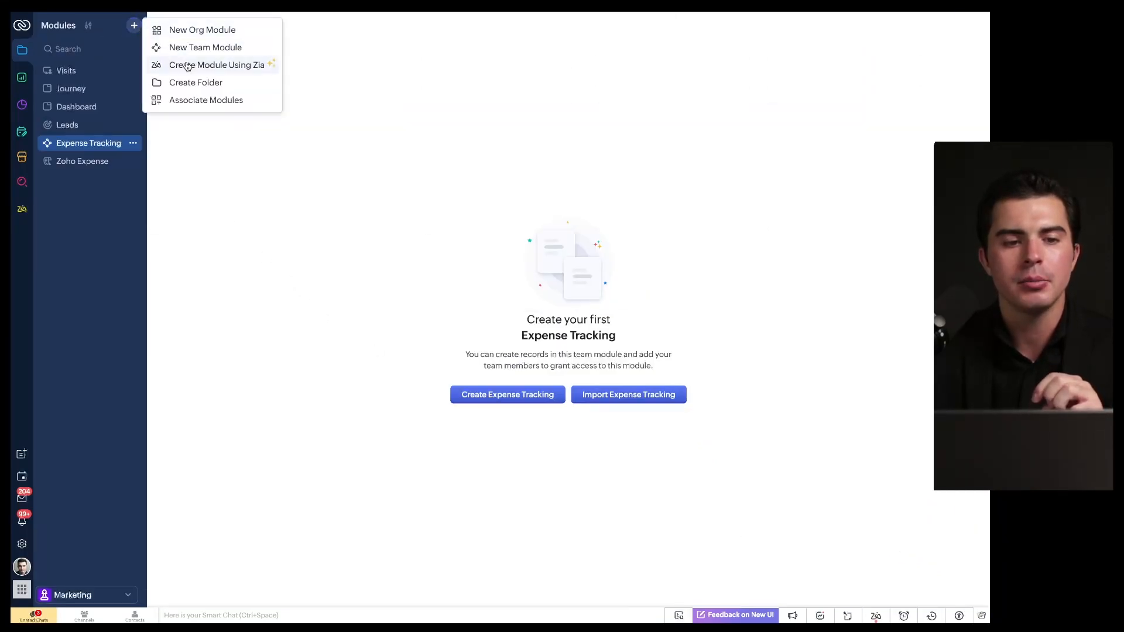
{"action": "left_click", "coordinate": [203, 67]}
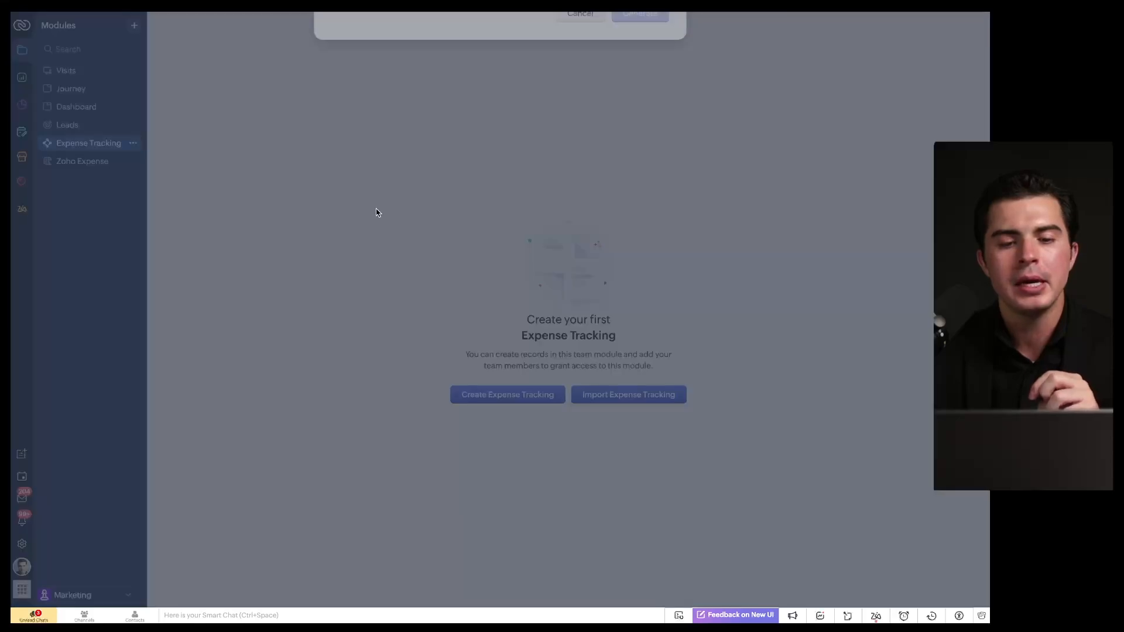
{"action": "left_click", "coordinate": [487, 66]}
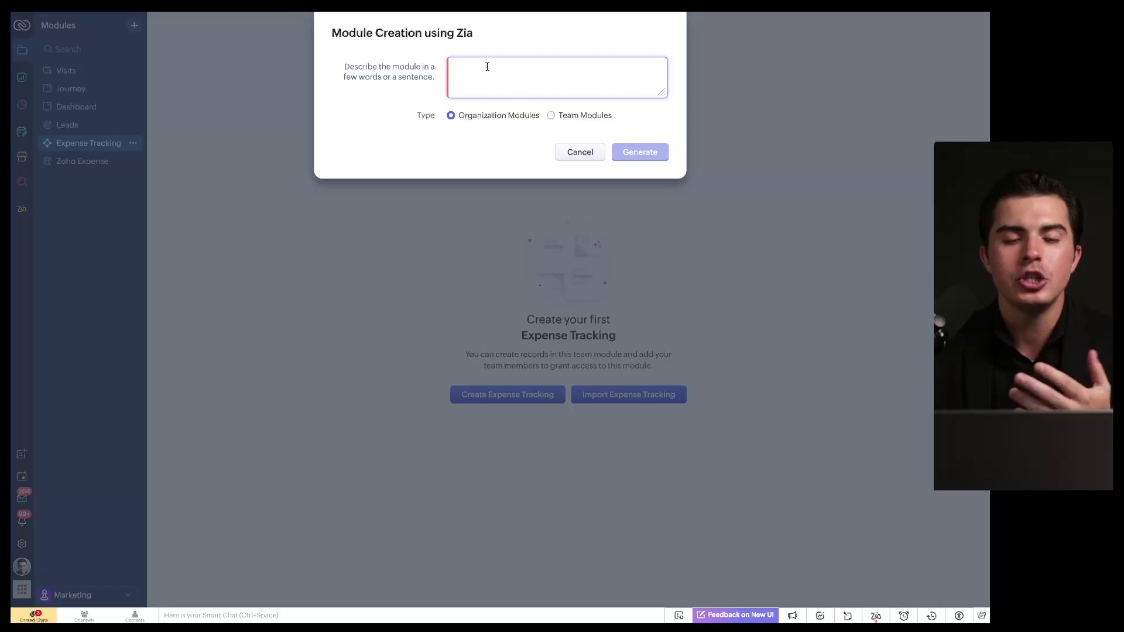
{"action": "type", "text": "Te"}
{"action": "key", "text": "BackSpace"}
{"action": "key", "text": "BackSpace"}
{"action": "type", "text": "I"}
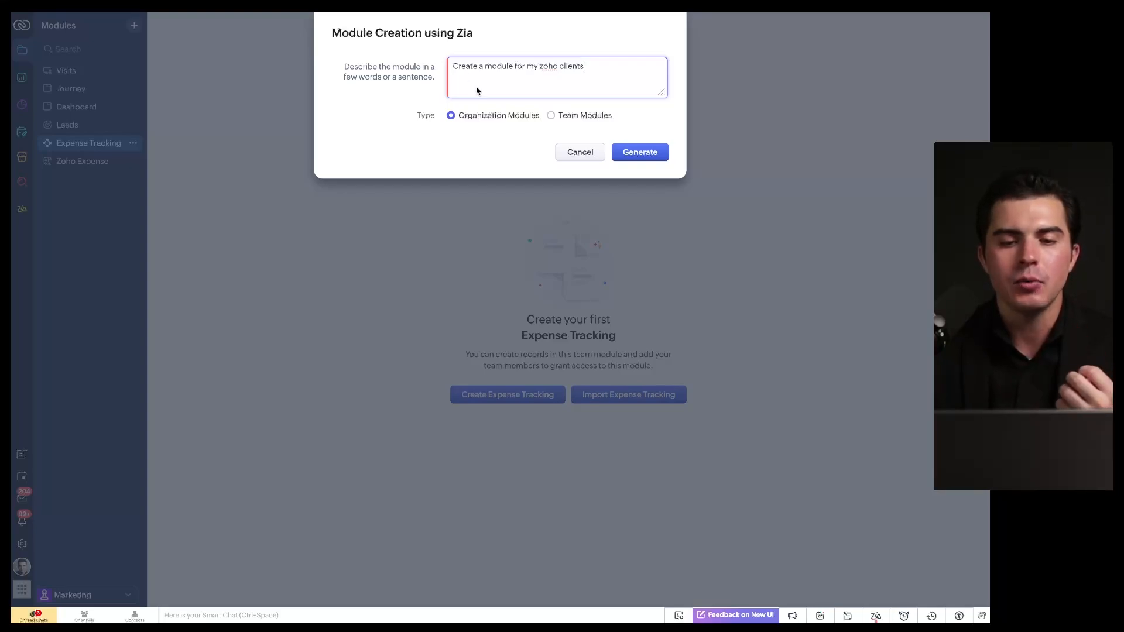
{"action": "left_click", "coordinate": [637, 152]}
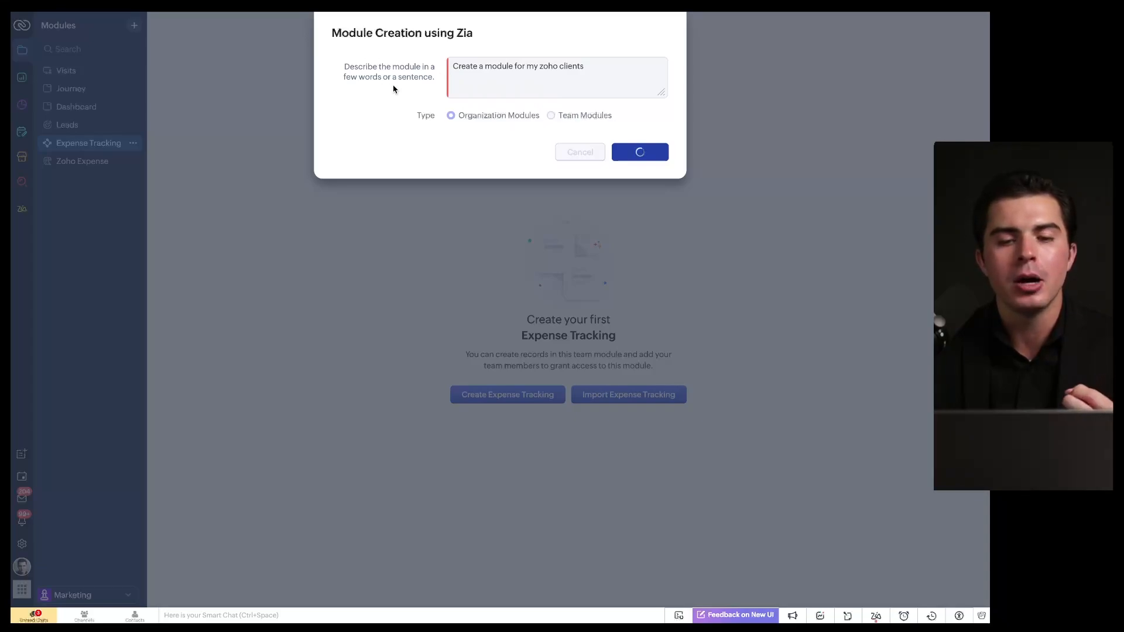
{"action": "scroll", "coordinate": [478, 191], "scroll_direction": "down", "scroll_amount": 2}
{"action": "scroll", "coordinate": [479, 192], "scroll_direction": "down", "scroll_amount": 5}
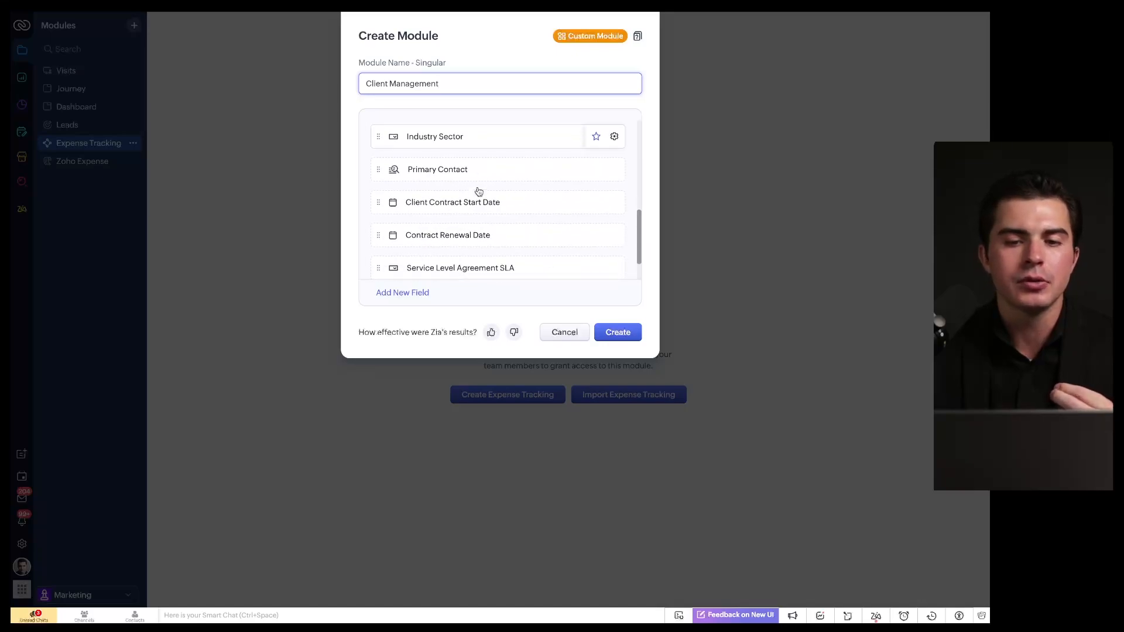
{"action": "scroll", "coordinate": [477, 191], "scroll_direction": "up", "scroll_amount": 6}
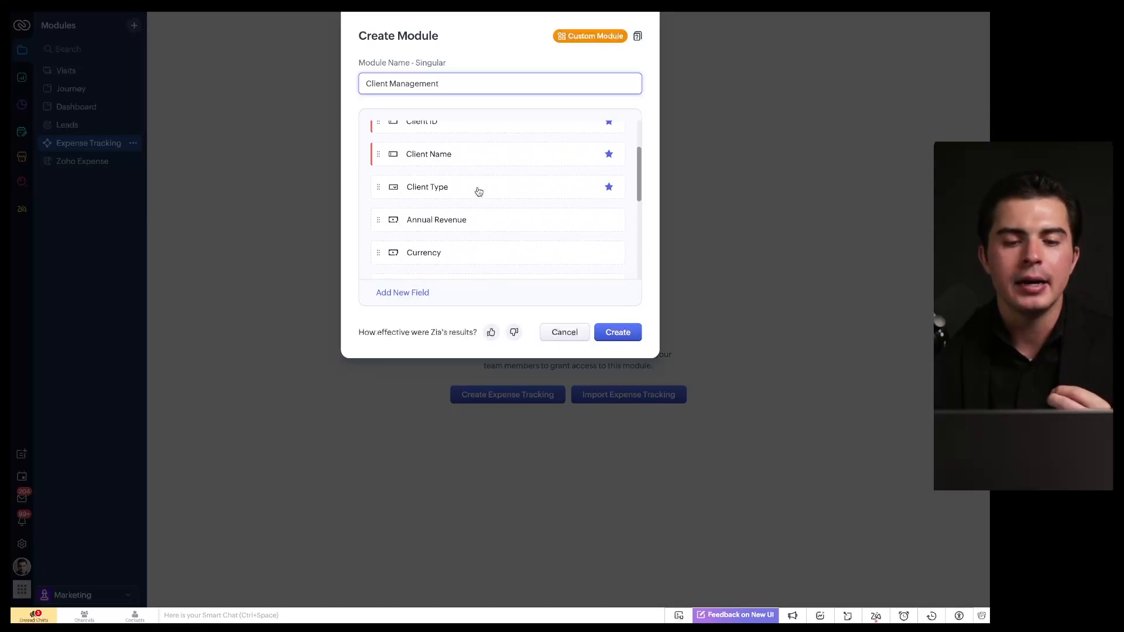
{"action": "scroll", "coordinate": [422, 167], "scroll_direction": "down", "scroll_amount": 1}
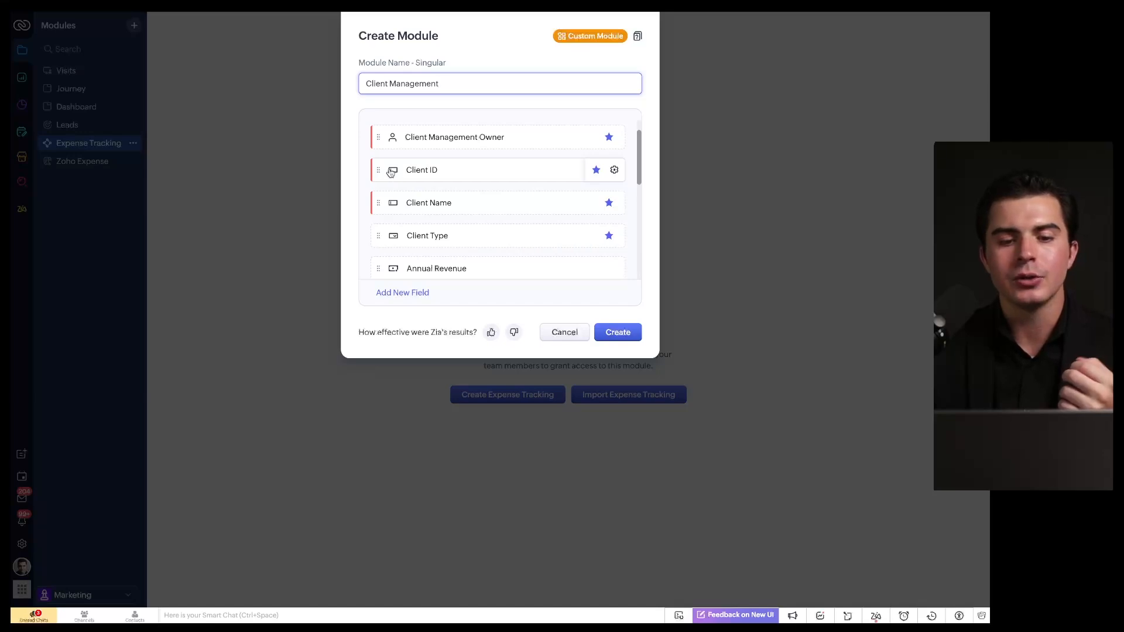
{"action": "scroll", "coordinate": [409, 194], "scroll_direction": "down", "scroll_amount": 8}
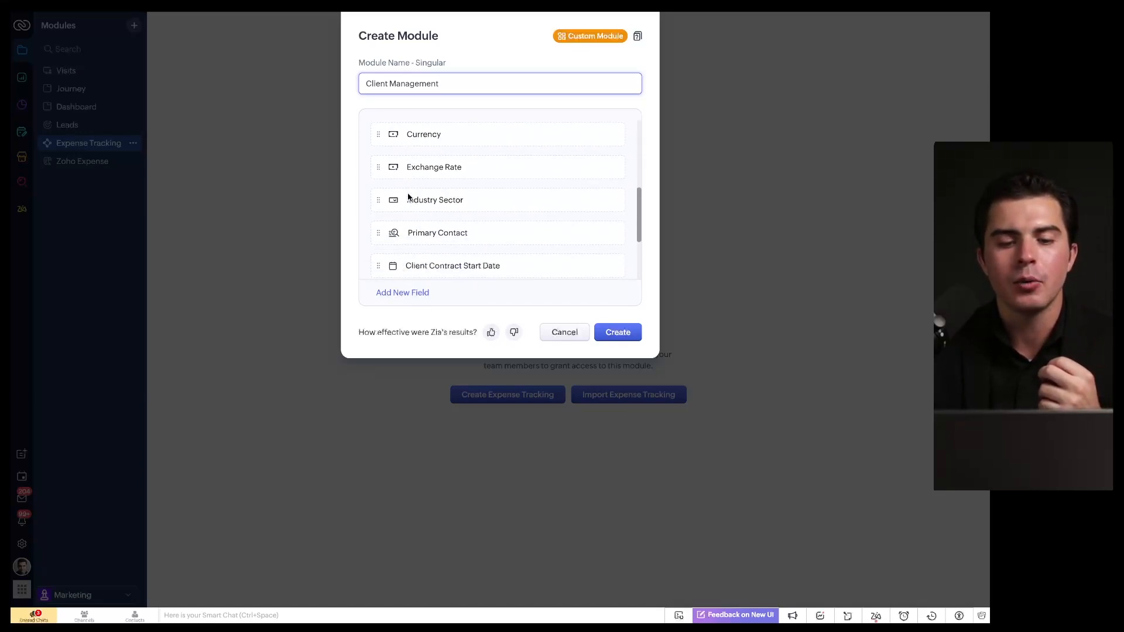
{"action": "scroll", "coordinate": [441, 251], "scroll_direction": "down", "scroll_amount": 1}
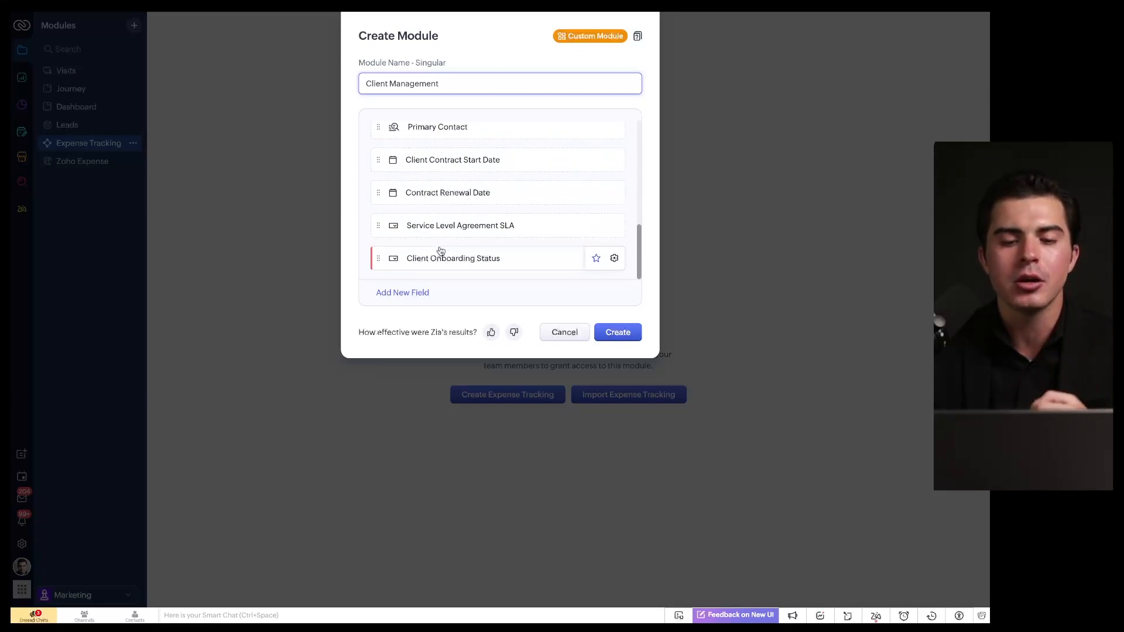
Step: Discard the Zia-drafted Client Management module and create a folder named 'Demo Folder'
{"action": "left_click", "coordinate": [557, 334]}
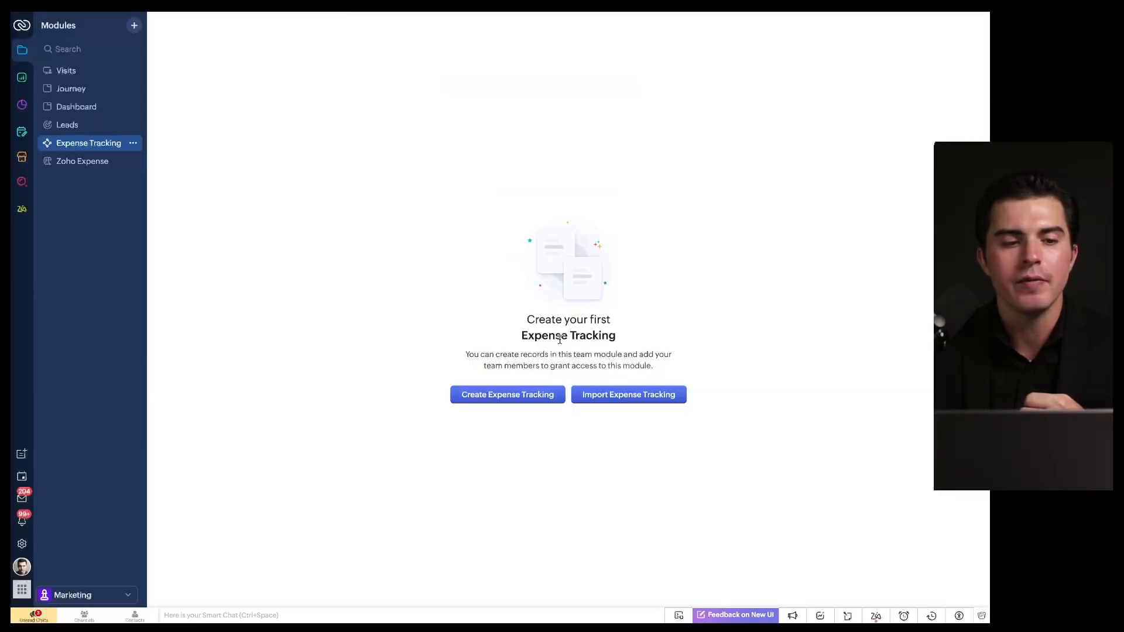
{"action": "left_click", "coordinate": [134, 25]}
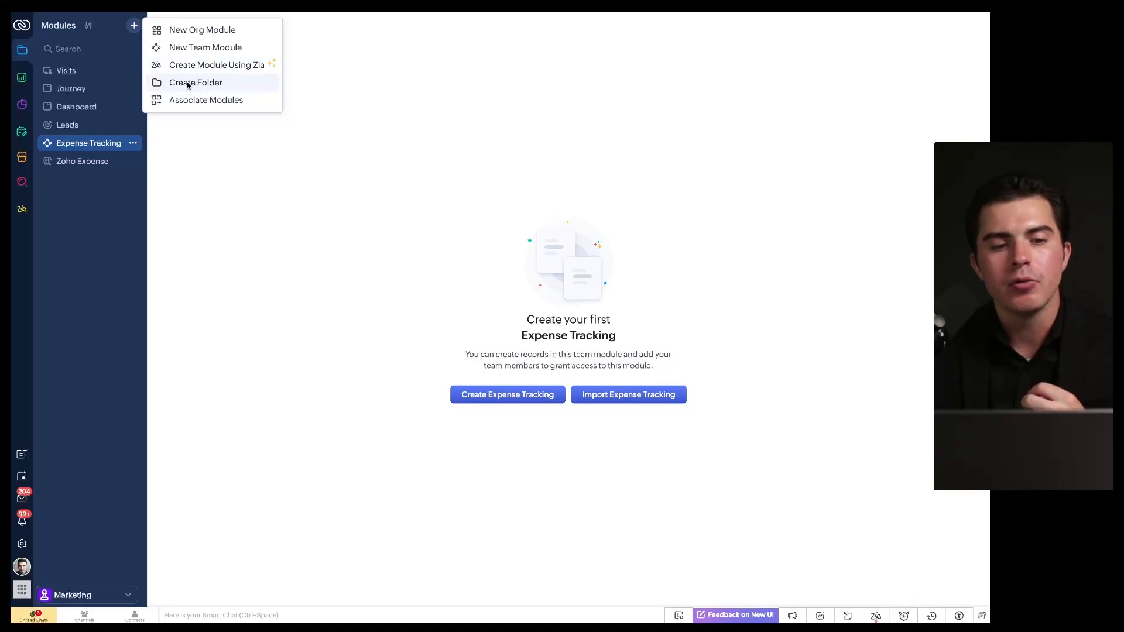
{"action": "left_click", "coordinate": [134, 25]}
{"action": "left_click", "coordinate": [134, 25]}
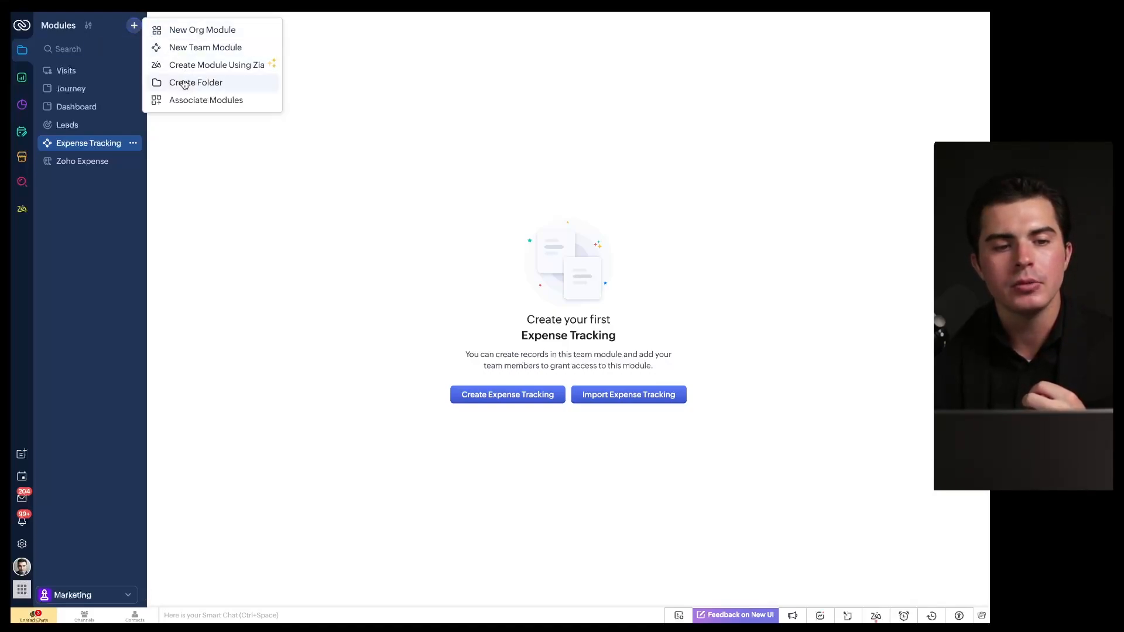
{"action": "left_click", "coordinate": [185, 85]}
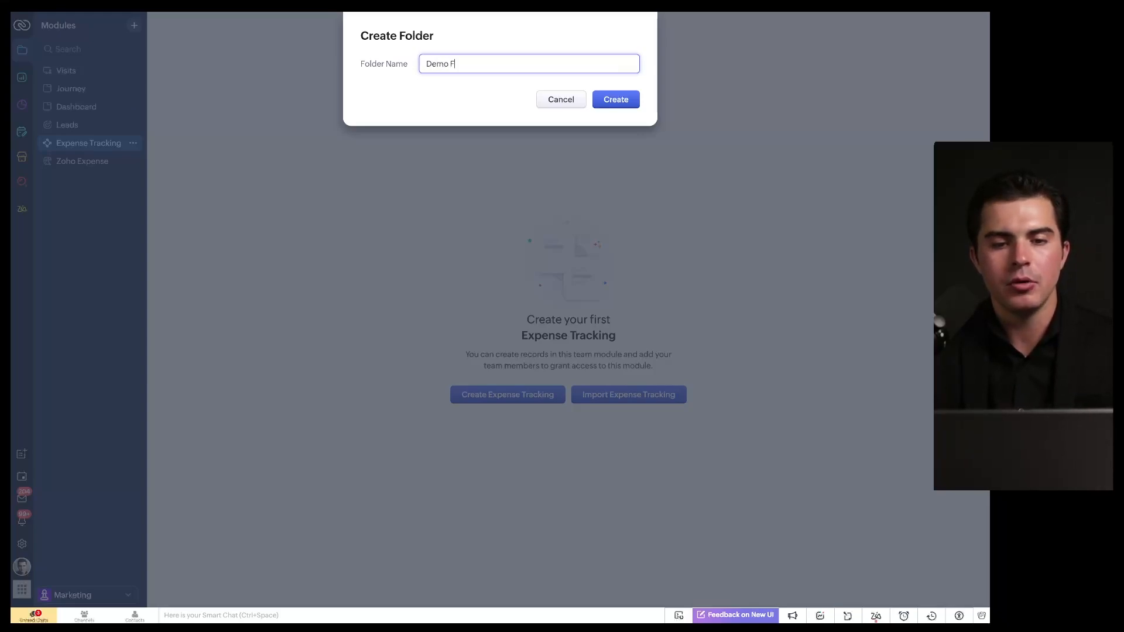
{"action": "type", "text": "Demo Folder"}
{"action": "key", "text": "Return"}
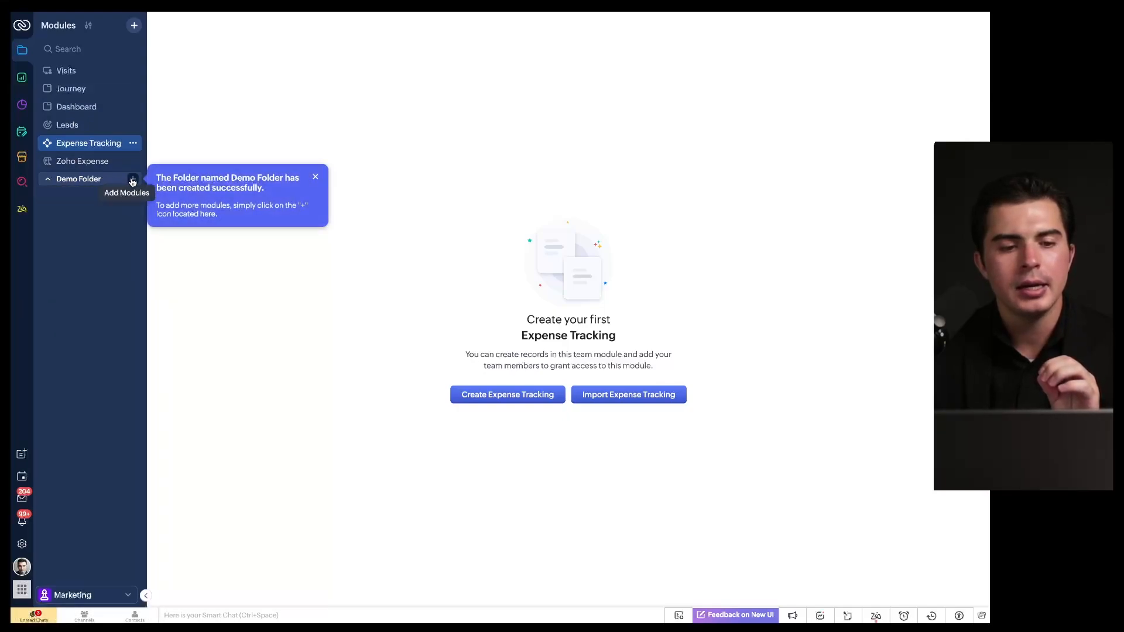
Step: Delete the Demo Folder in the module arrangement and save the change
{"action": "left_click", "coordinate": [87, 32]}
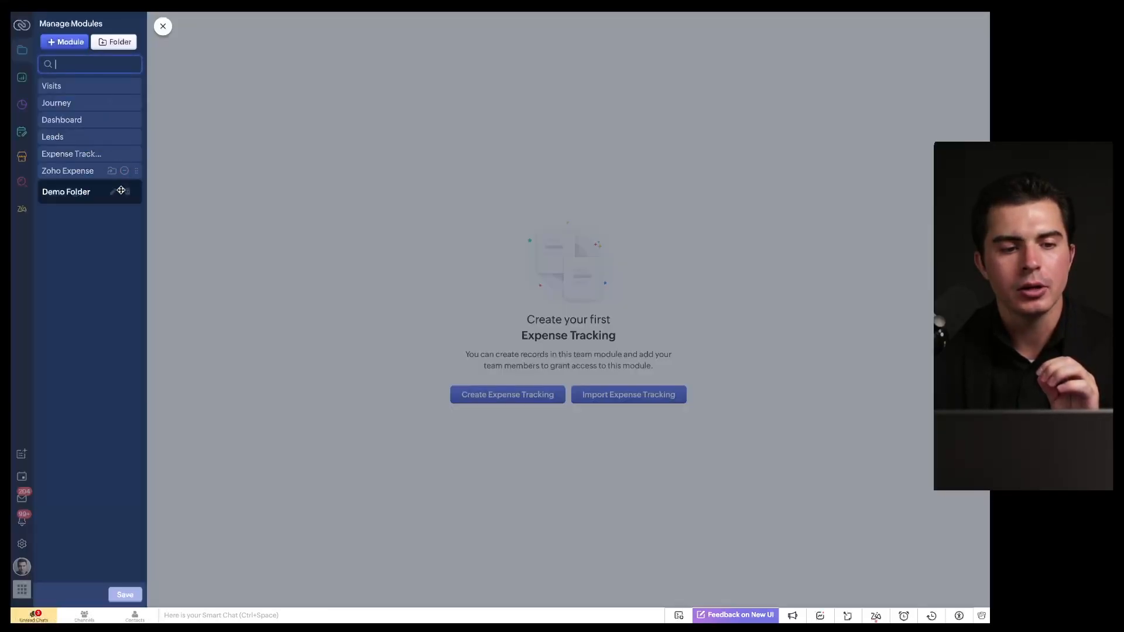
{"action": "left_click", "coordinate": [128, 193]}
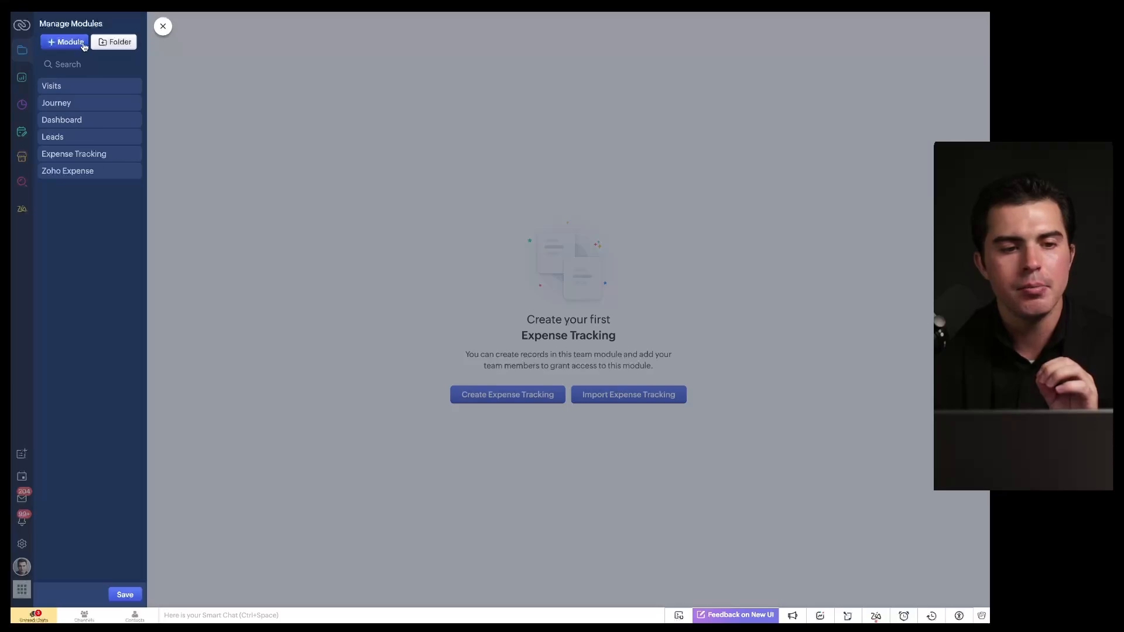
{"action": "left_click", "coordinate": [125, 594]}
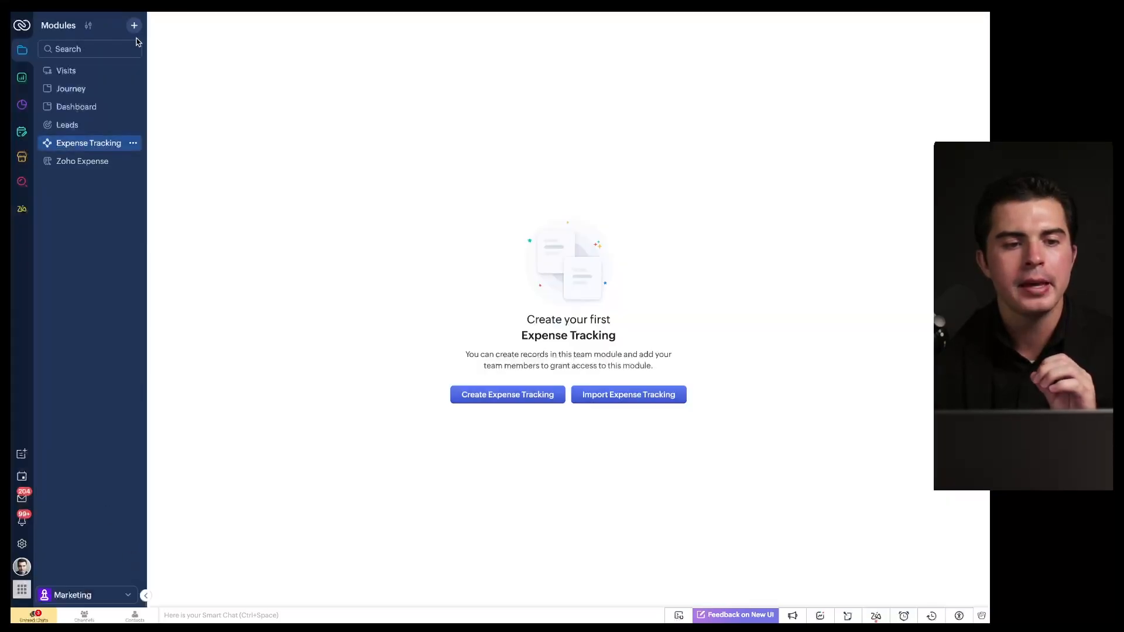
{"action": "left_click", "coordinate": [134, 26]}
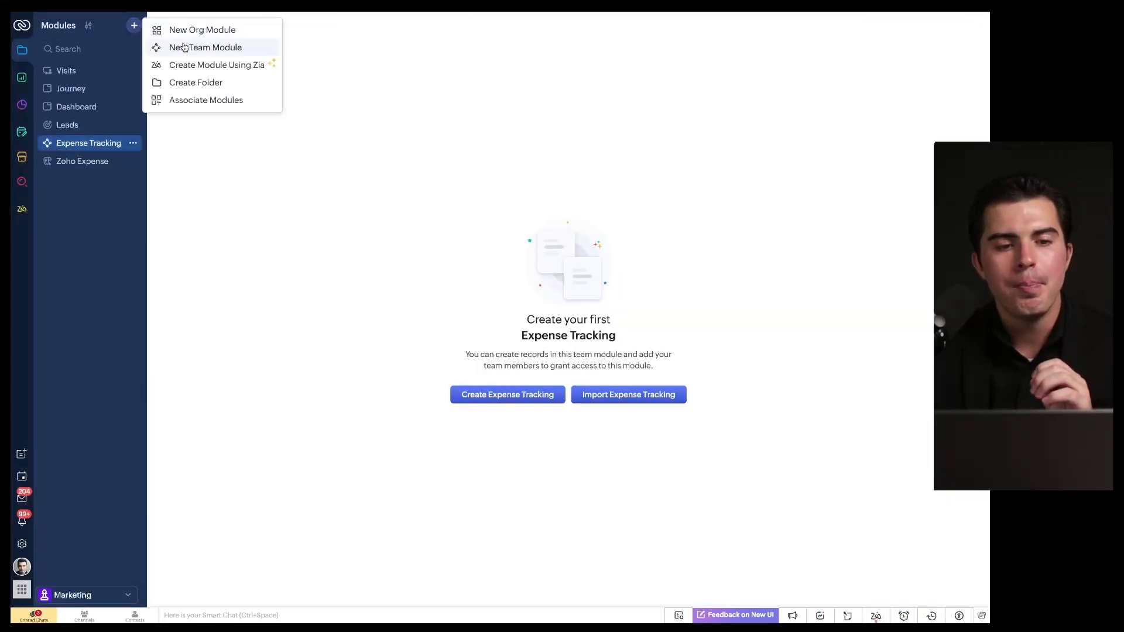
Step: Associate the Home and Zoho ShowTime modules with the teamspace, keeping them in Root
{"action": "left_click", "coordinate": [206, 100]}
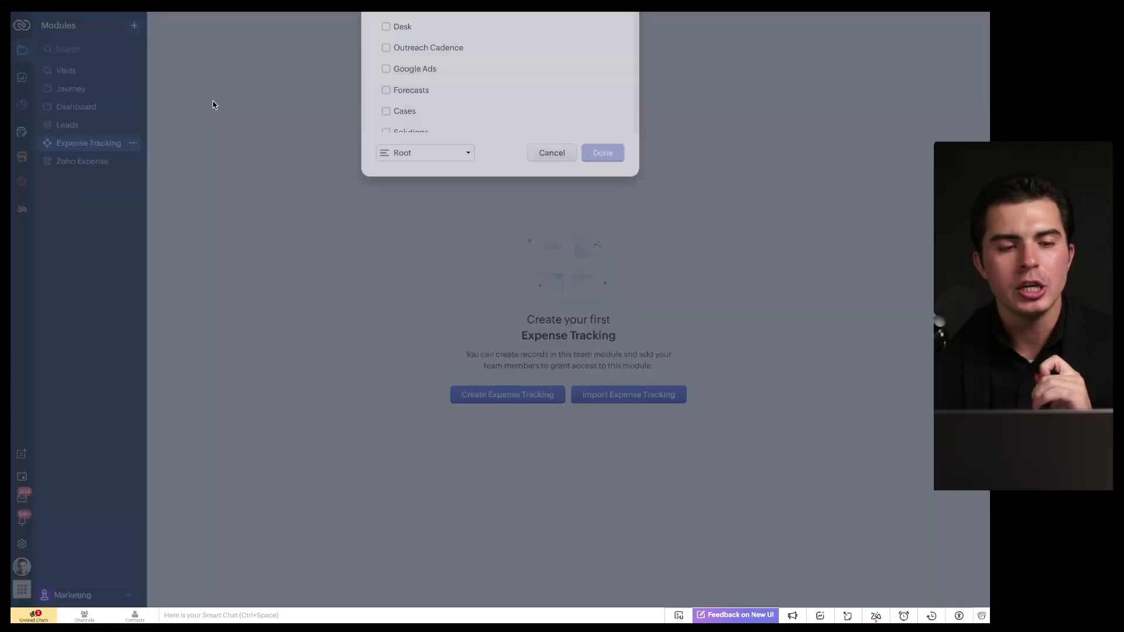
{"action": "scroll", "coordinate": [413, 146], "scroll_direction": "down", "scroll_amount": 4}
{"action": "scroll", "coordinate": [413, 145], "scroll_direction": "up", "scroll_amount": 4}
{"action": "left_click", "coordinate": [386, 84]}
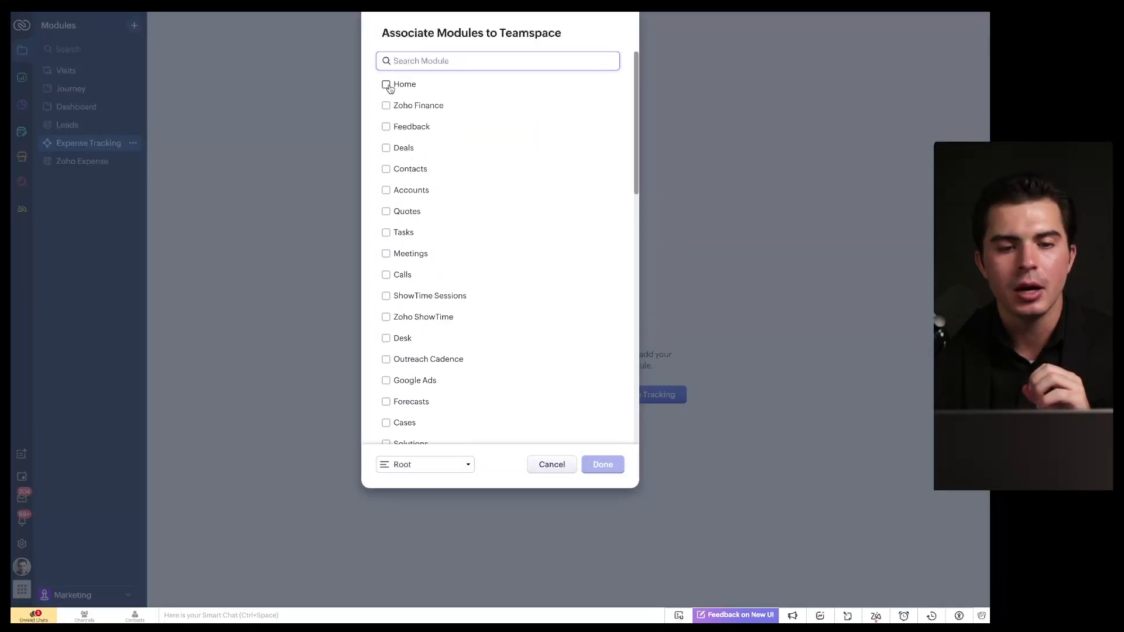
{"action": "left_click", "coordinate": [431, 464]}
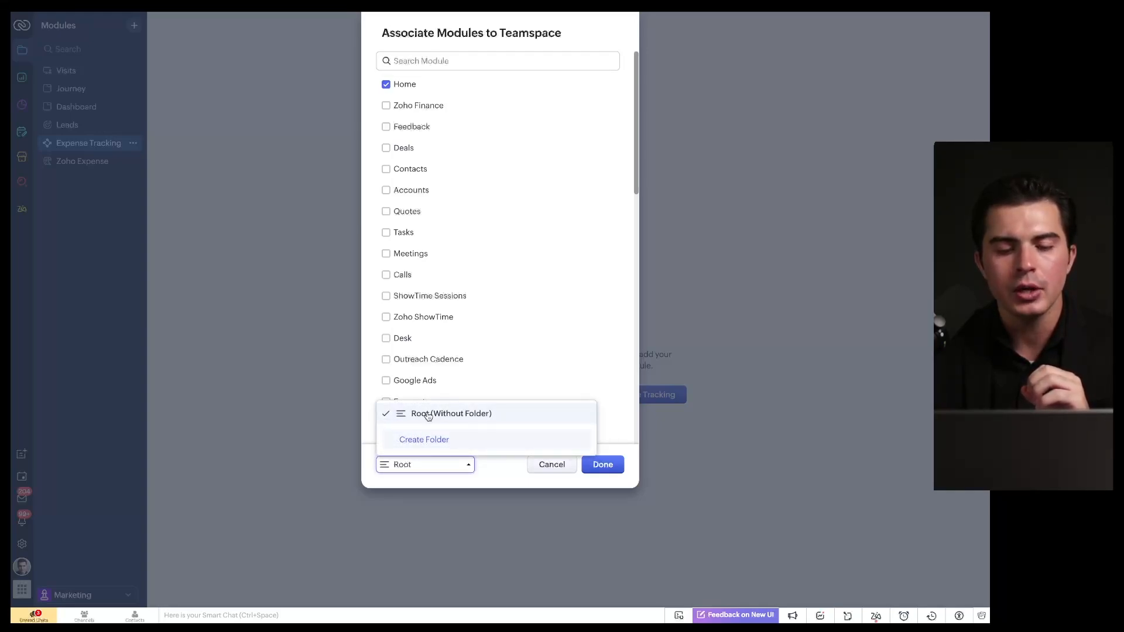
{"action": "left_click", "coordinate": [527, 331]}
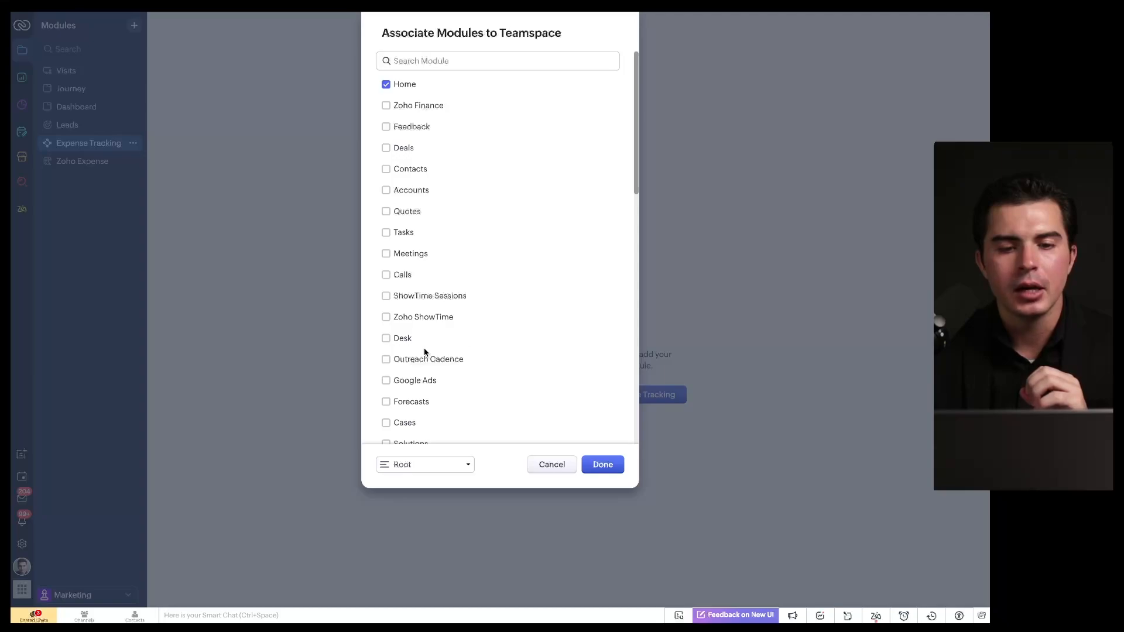
{"action": "left_click", "coordinate": [386, 316]}
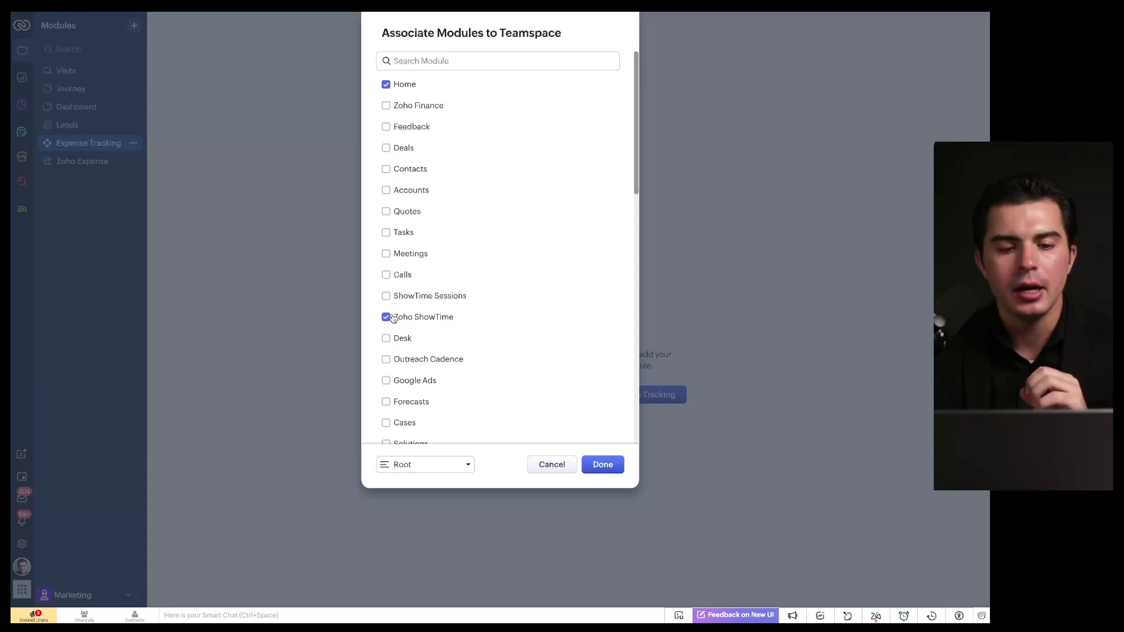
{"action": "left_click", "coordinate": [590, 465]}
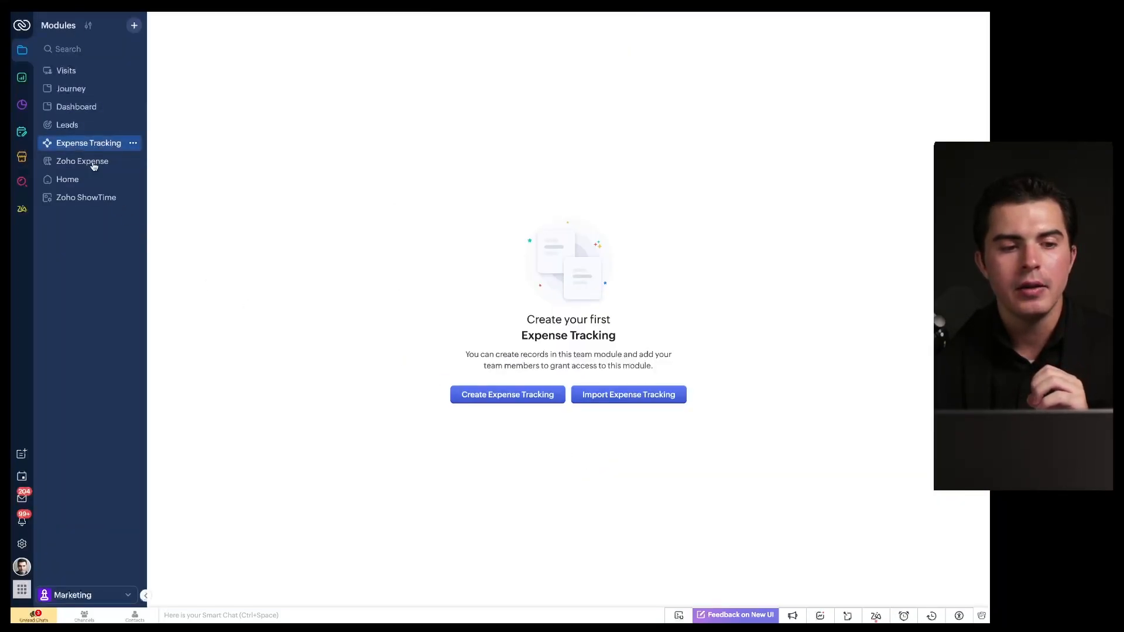
Step: Reopen the module association list, look through it, and dismiss it without changes
{"action": "left_click", "coordinate": [134, 25]}
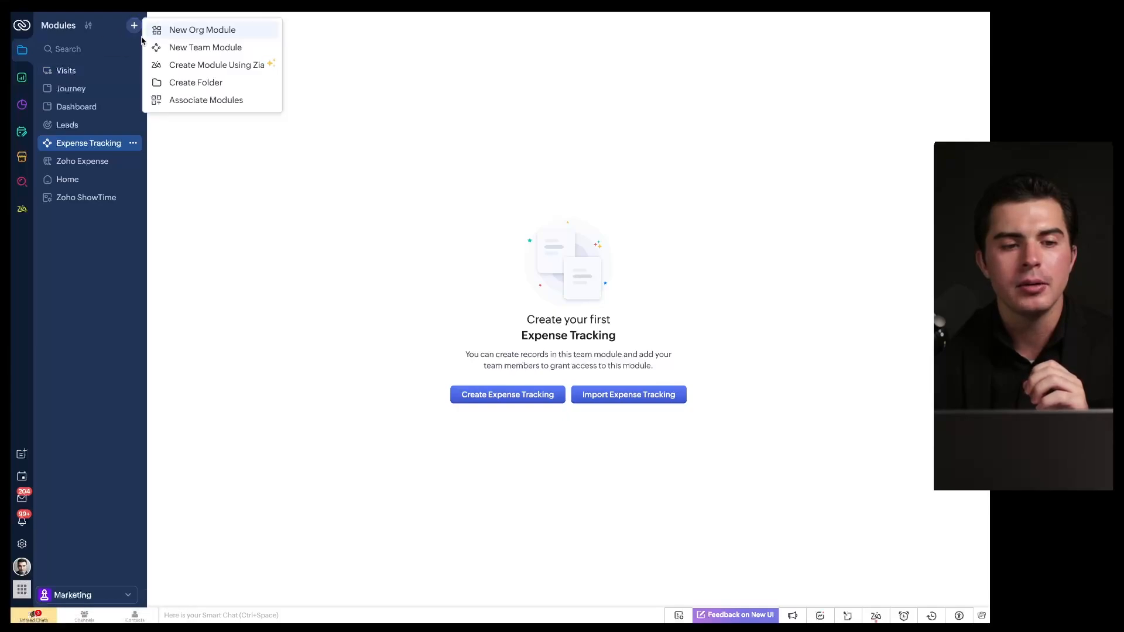
{"action": "left_click", "coordinate": [199, 101]}
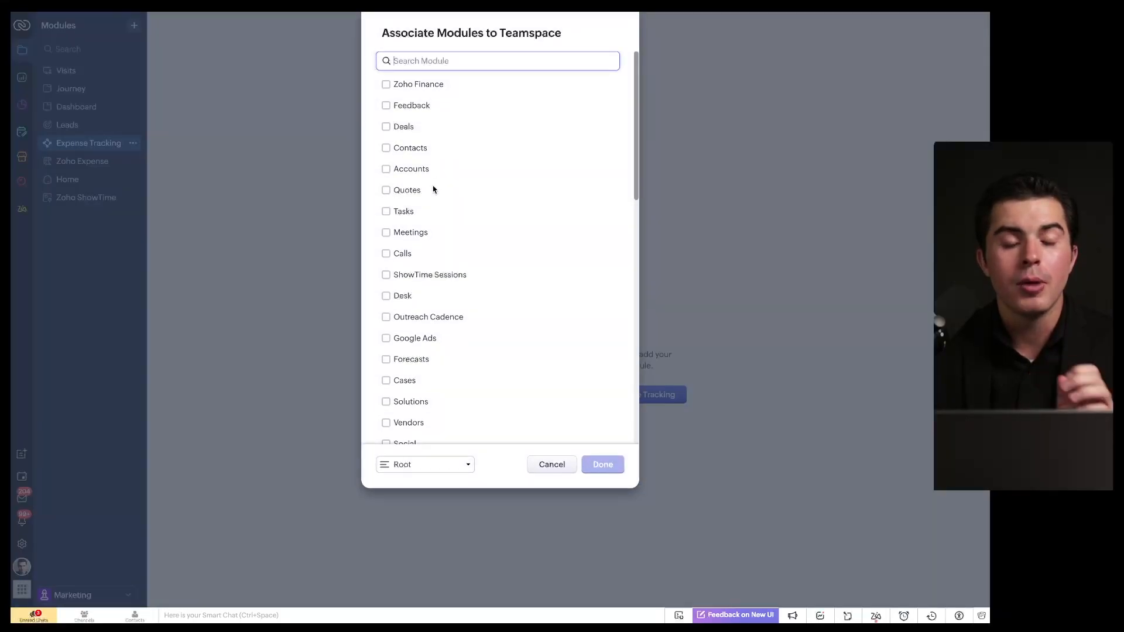
{"action": "scroll", "coordinate": [434, 189], "scroll_direction": "down", "scroll_amount": 15}
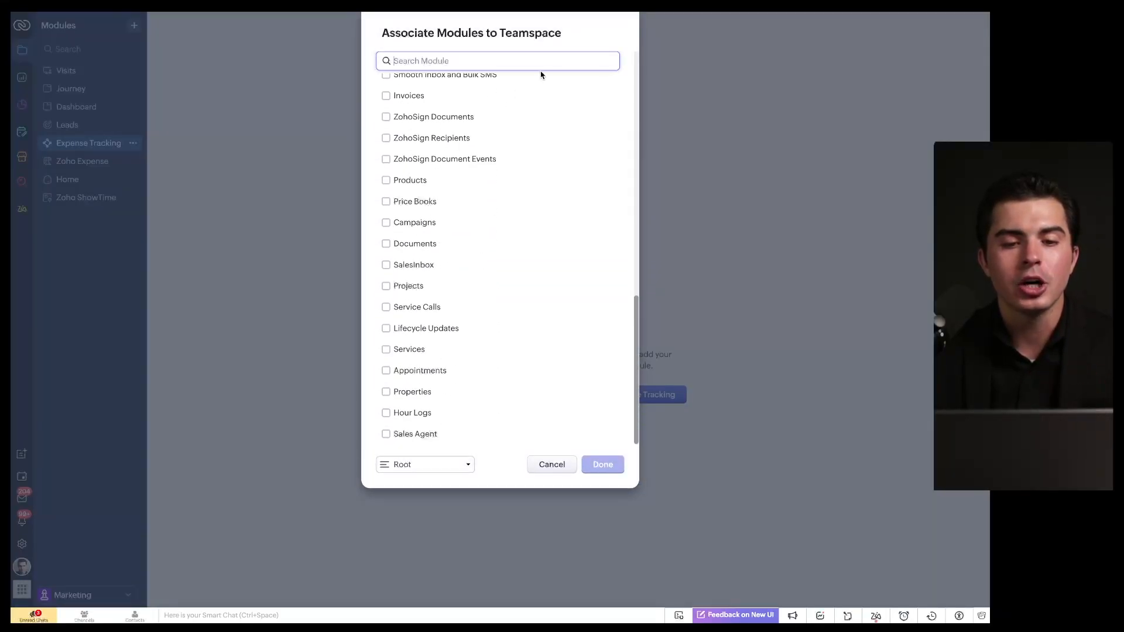
{"action": "mouse_move", "coordinate": [539, 73]}
{"action": "left_mouse_down"}
{"action": "mouse_move", "coordinate": [546, 428]}
{"action": "mouse_move", "coordinate": [443, 86]}
{"action": "left_mouse_up"}
{"action": "left_click_drag", "start_coordinate": [114, 575], "coordinate": [83, 565]}
{"action": "mouse_move", "coordinate": [514, 92]}
{"action": "left_mouse_down"}
{"action": "mouse_move", "coordinate": [485, 422]}
{"action": "mouse_move", "coordinate": [394, 33]}
{"action": "left_mouse_up"}
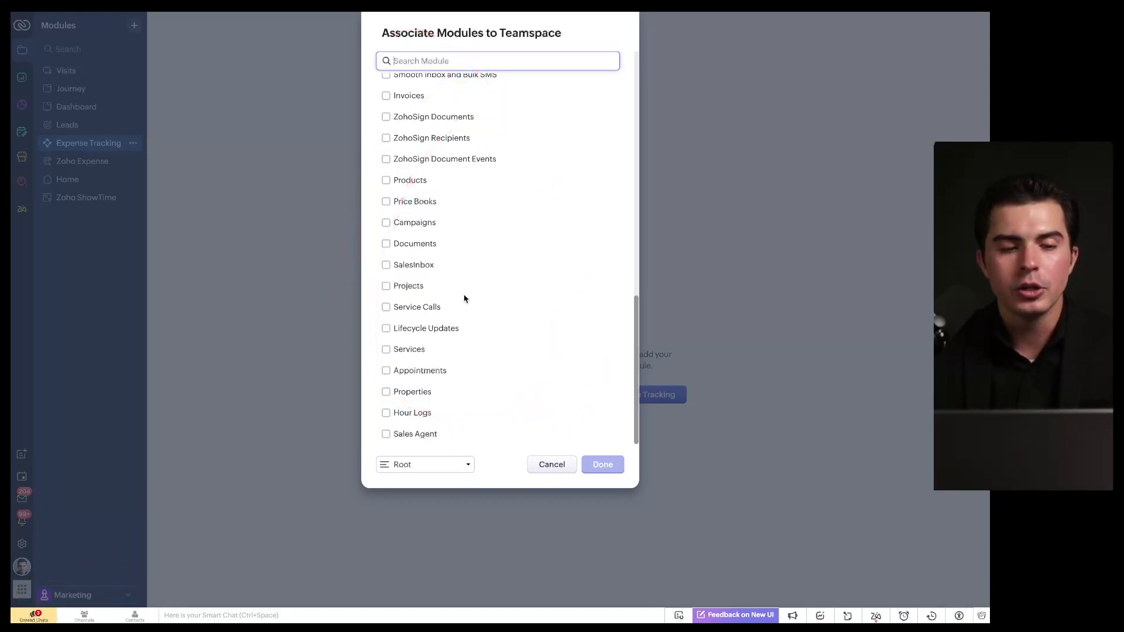
{"action": "left_click_drag", "start_coordinate": [44, 77], "coordinate": [106, 77]}
{"action": "mouse_move", "coordinate": [37, 103]}
{"action": "left_mouse_down"}
{"action": "mouse_move", "coordinate": [104, 102]}
{"action": "mouse_move", "coordinate": [113, 118]}
{"action": "left_mouse_up"}
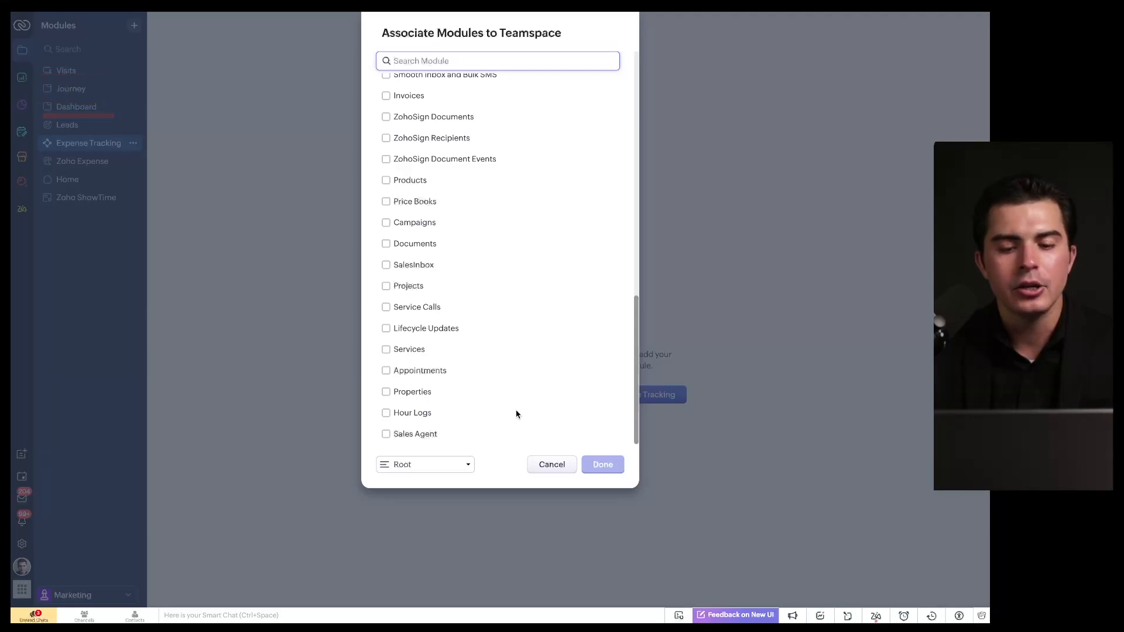
{"action": "left_click", "coordinate": [550, 465]}
Step: Associate the Accounts and Contacts modules with the teamspace
{"action": "left_click", "coordinate": [134, 25]}
{"action": "left_click", "coordinate": [202, 100]}
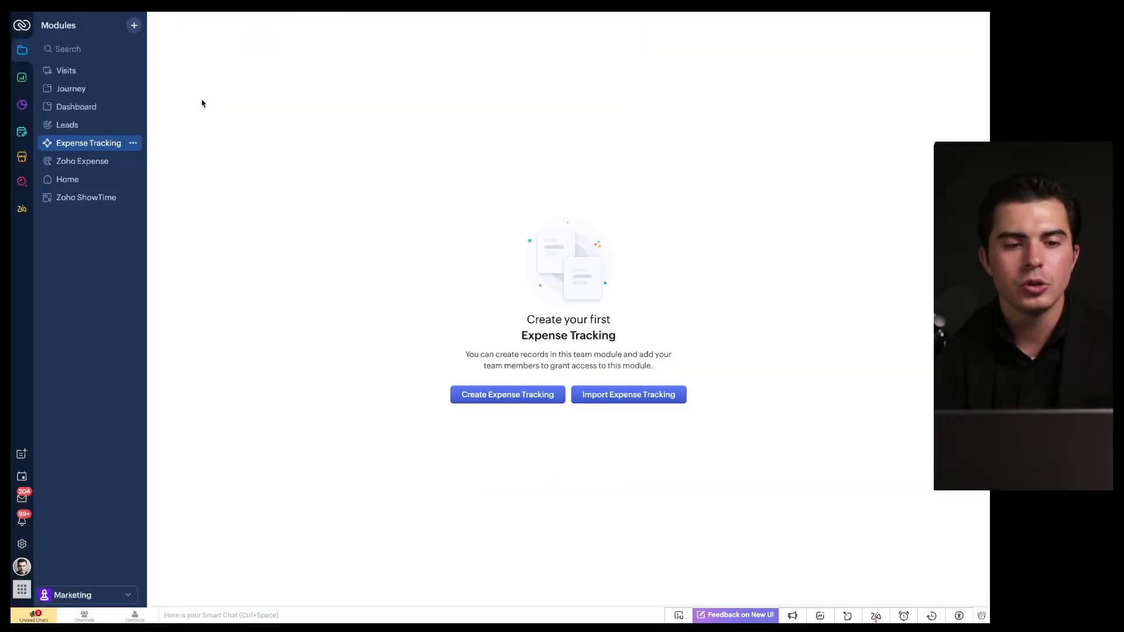
{"action": "left_click", "coordinate": [386, 169]}
{"action": "left_click", "coordinate": [386, 147]}
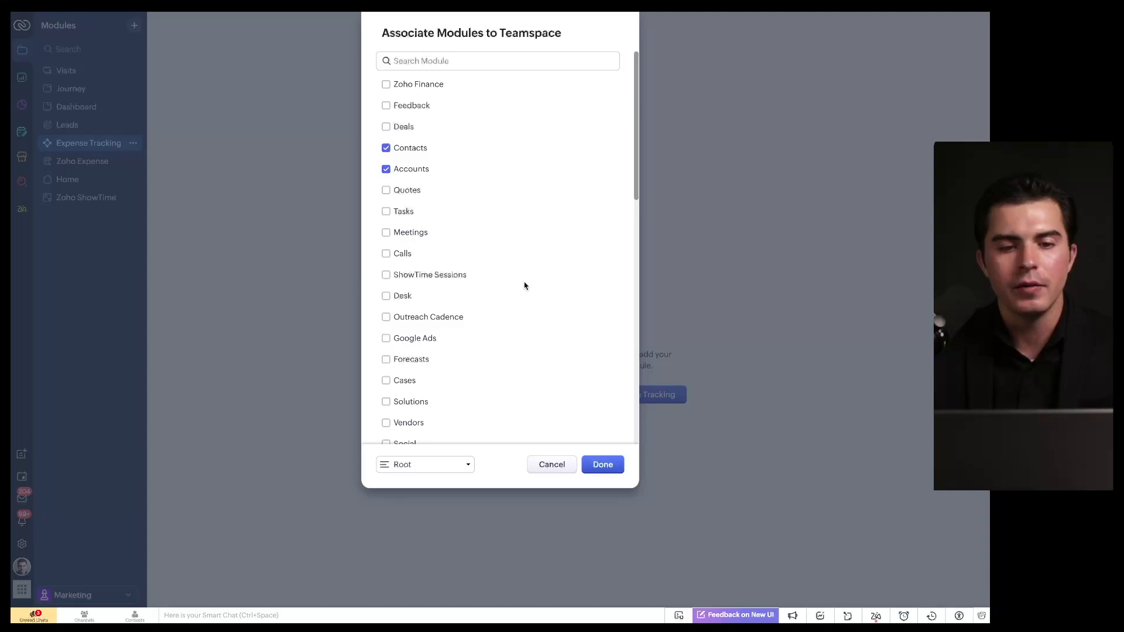
{"action": "left_click", "coordinate": [603, 465]}
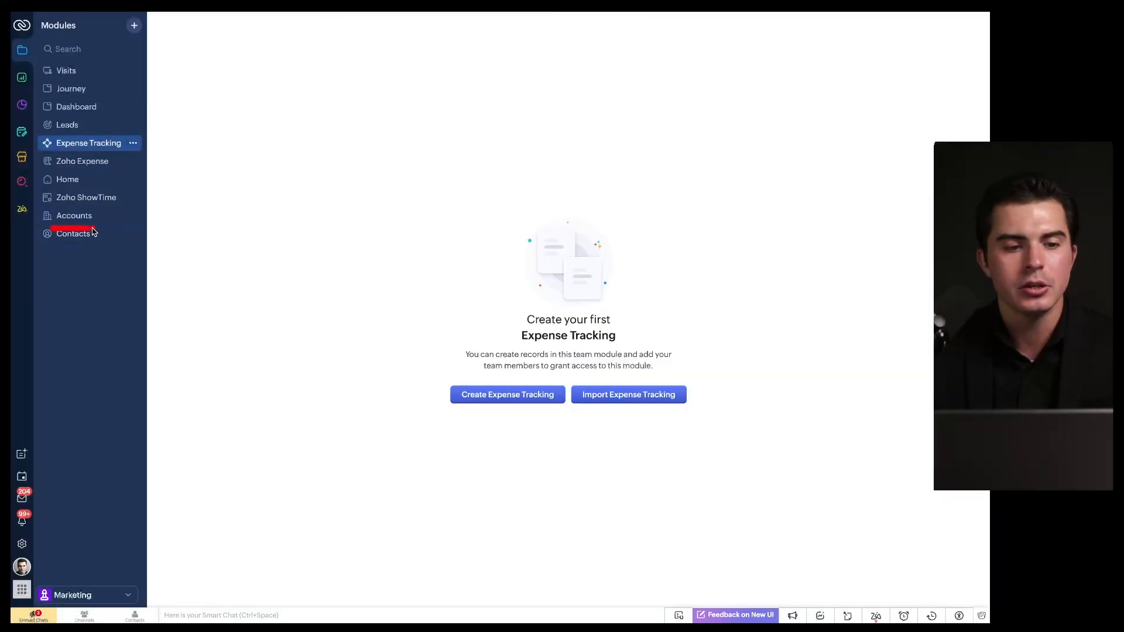
Step: Switch to the CRM Teamspace with its Demo Leads board, leaving the teamspace list closed
{"action": "left_click", "coordinate": [92, 595]}
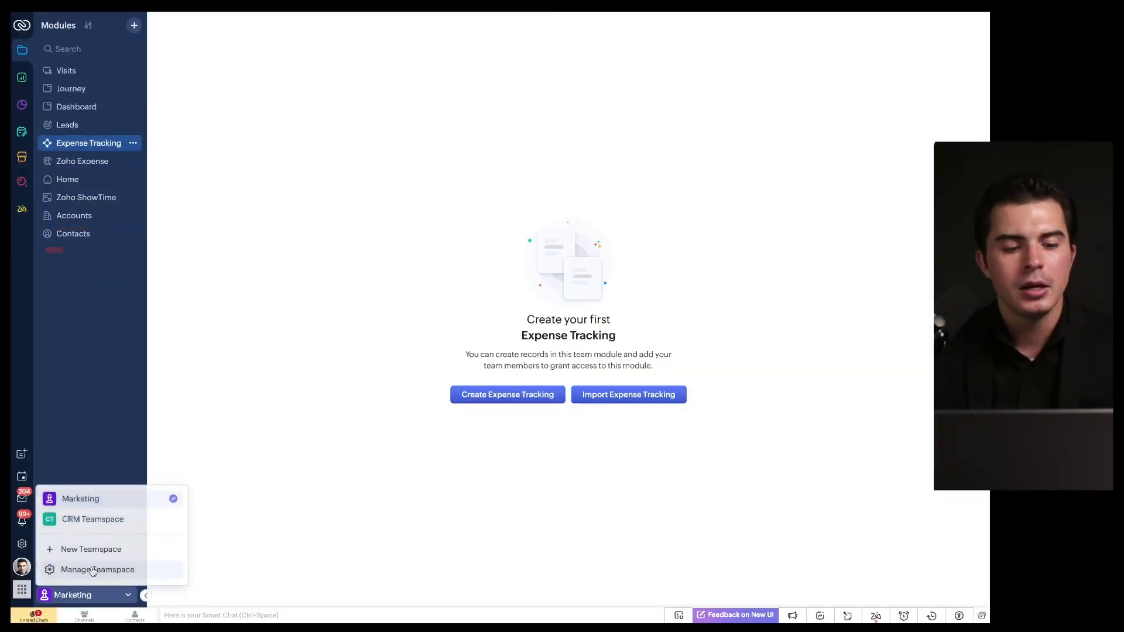
{"action": "left_click", "coordinate": [94, 519]}
{"action": "scroll", "coordinate": [101, 497], "scroll_direction": "up", "scroll_amount": 7}
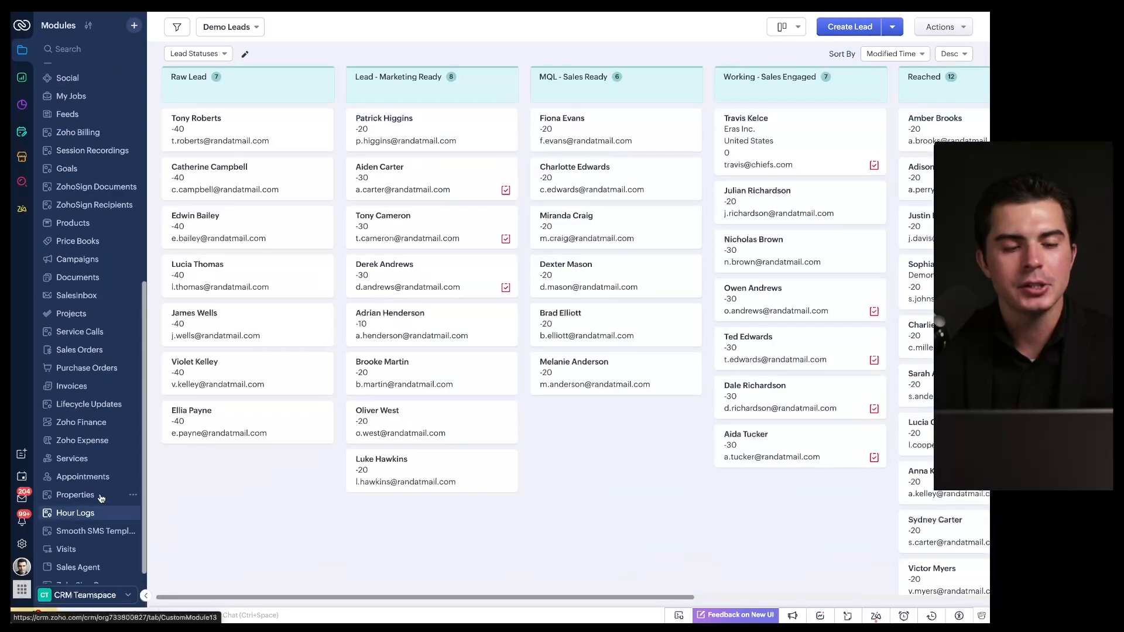
{"action": "left_click", "coordinate": [93, 594]}
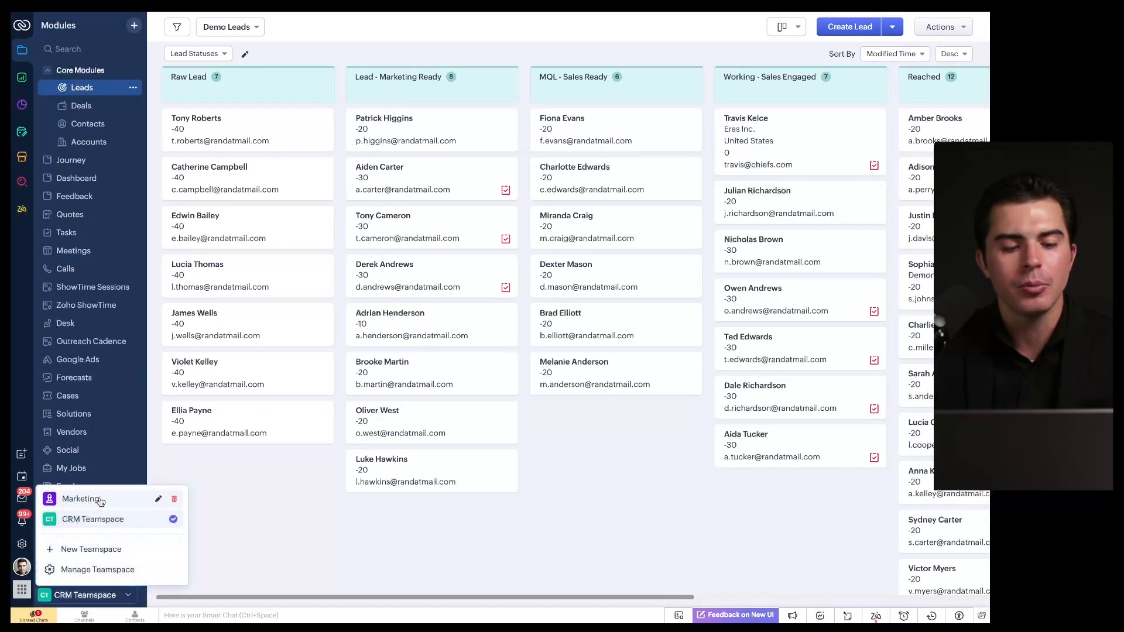
{"action": "left_click", "coordinate": [185, 468]}
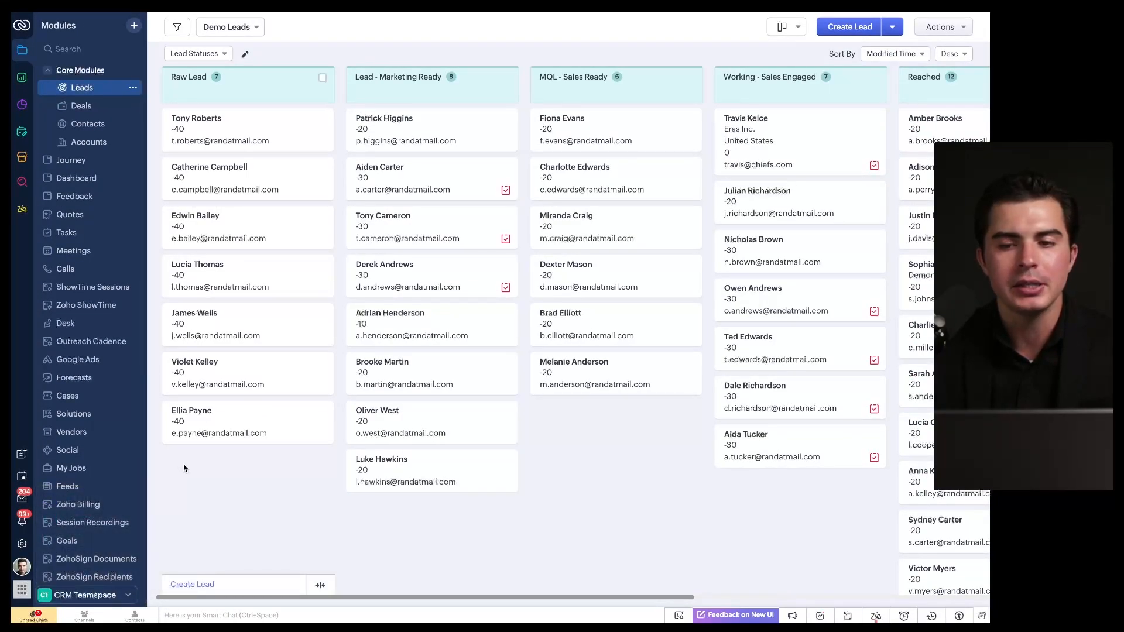